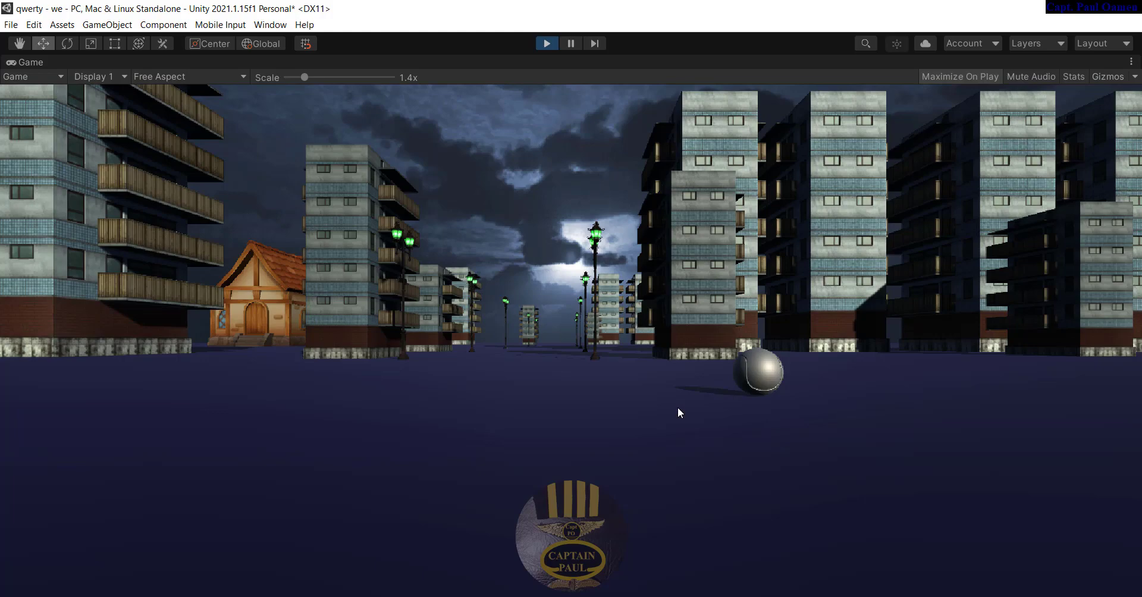
Move forward and sideways through the running night street scene to preview the buildings, lamps and sky.
key("Up")
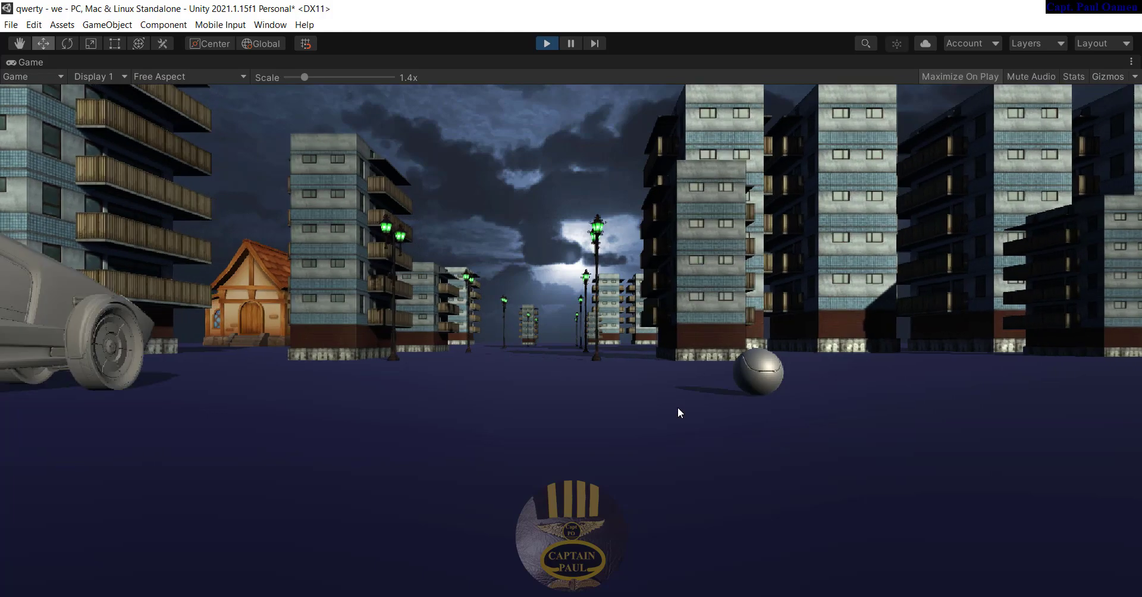
key("Left")
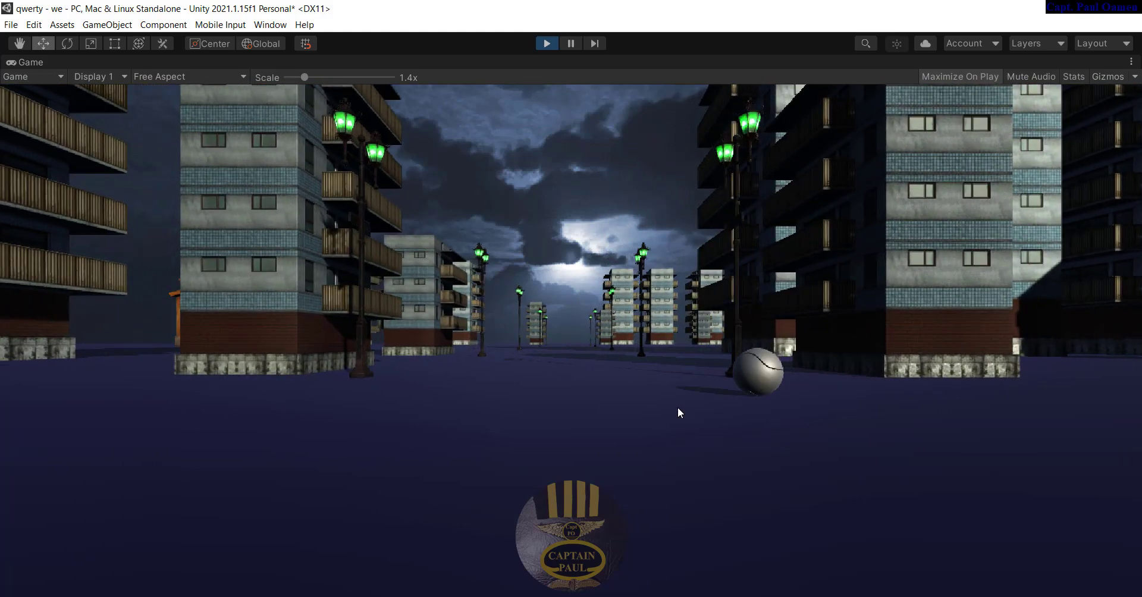
key("Left")
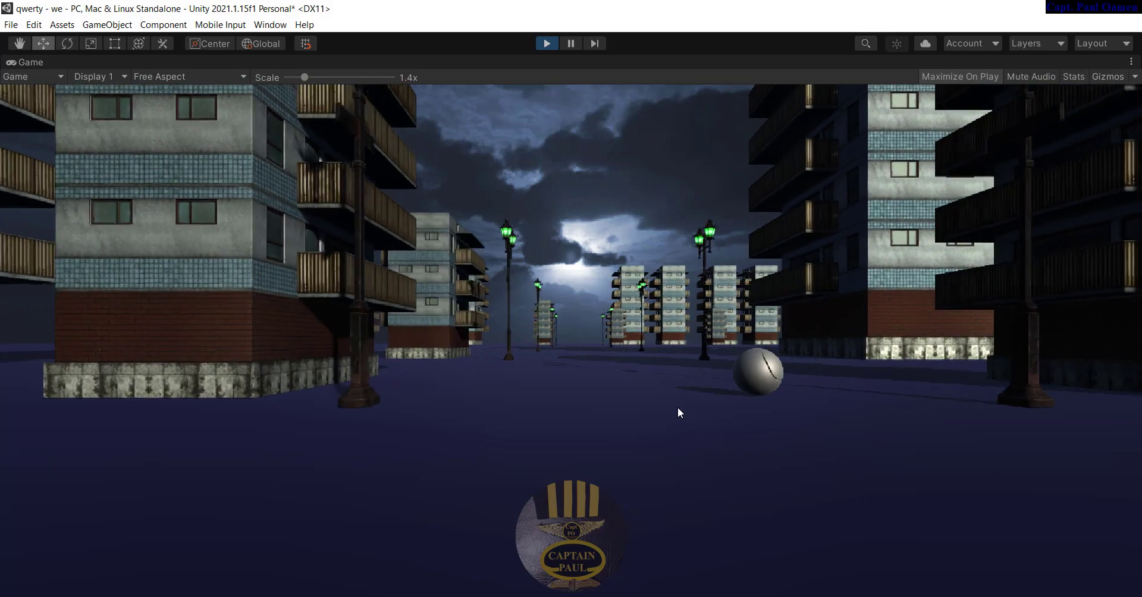
key("Right")
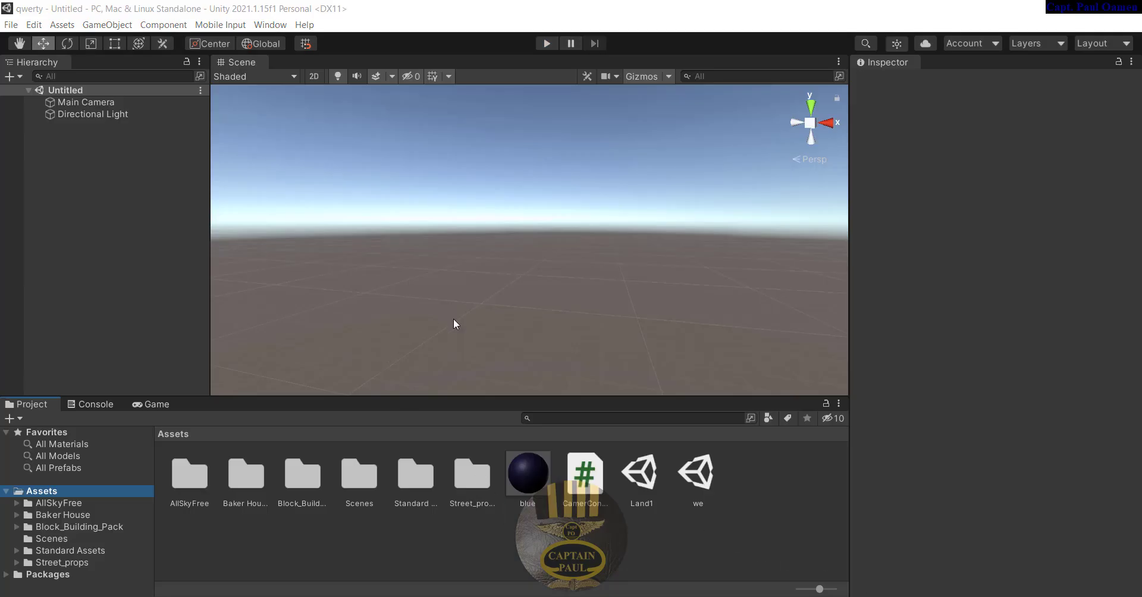
Open the Night MoonBurst folder inside AllSkyFree in the project assets.
left_click(41, 505)
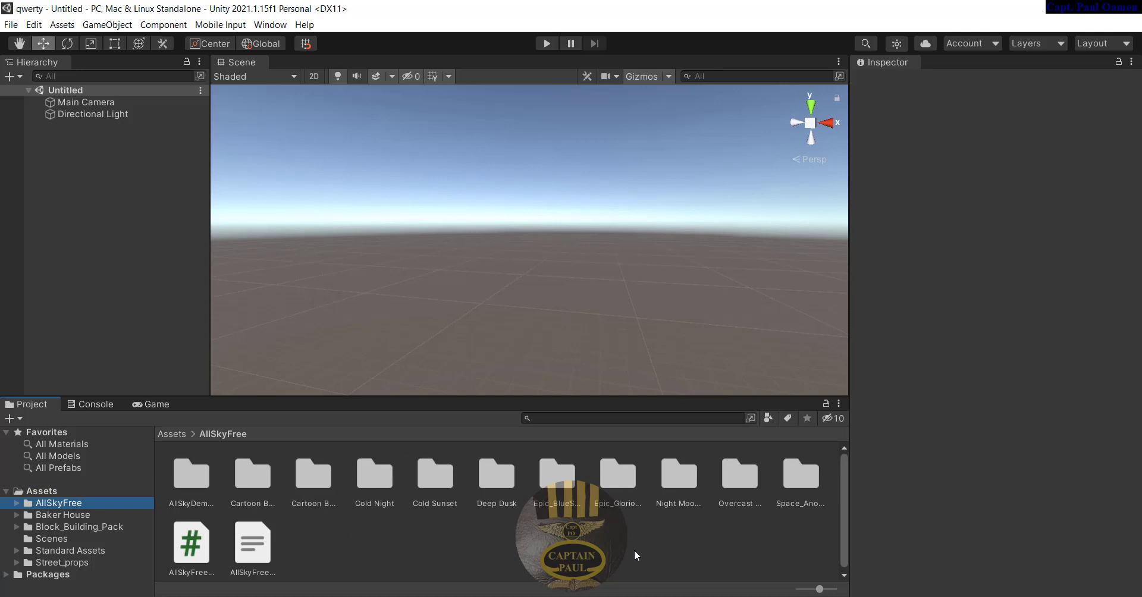
double_click(680, 476)
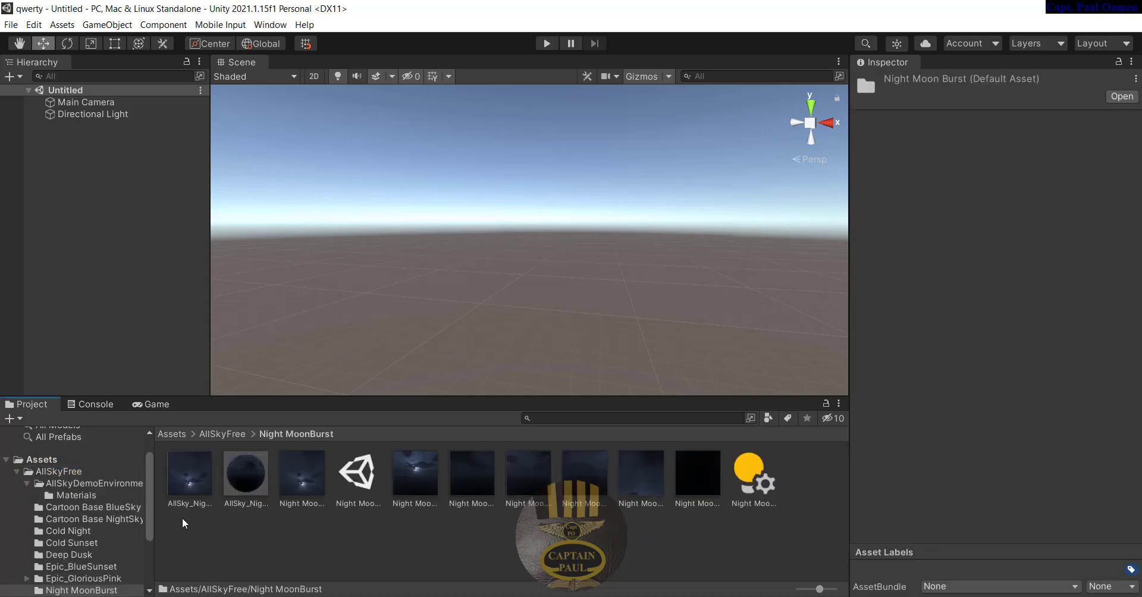
left_click(188, 488)
left_click_drag(188, 487, 204, 472)
Set the scene's environment skybox material to Night Moon Burst in the Lighting settings and close them.
left_click(271, 24)
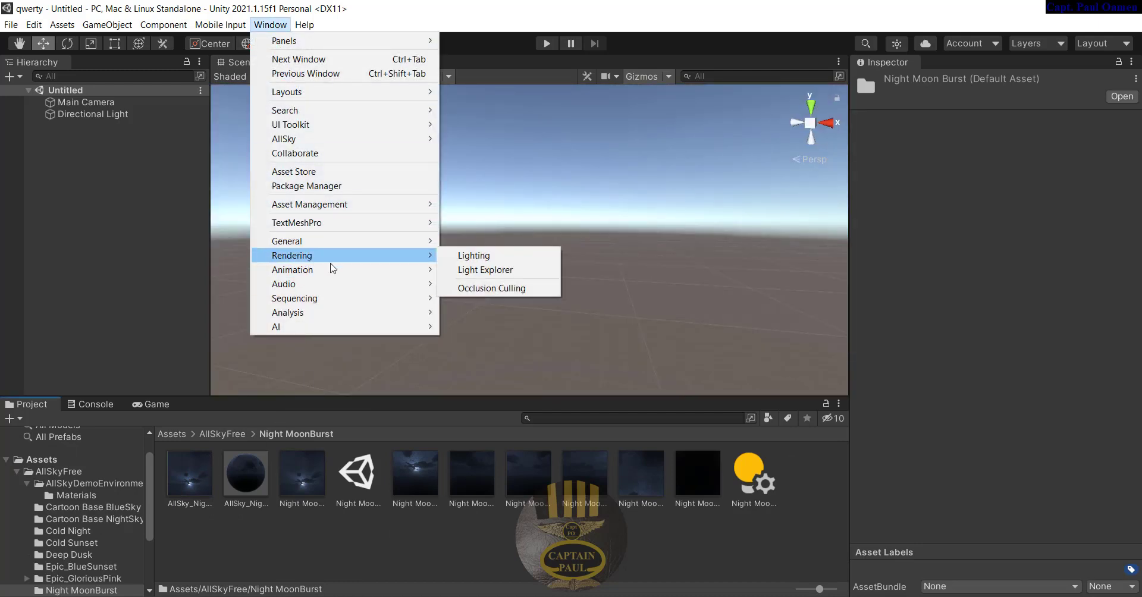
left_click(479, 257)
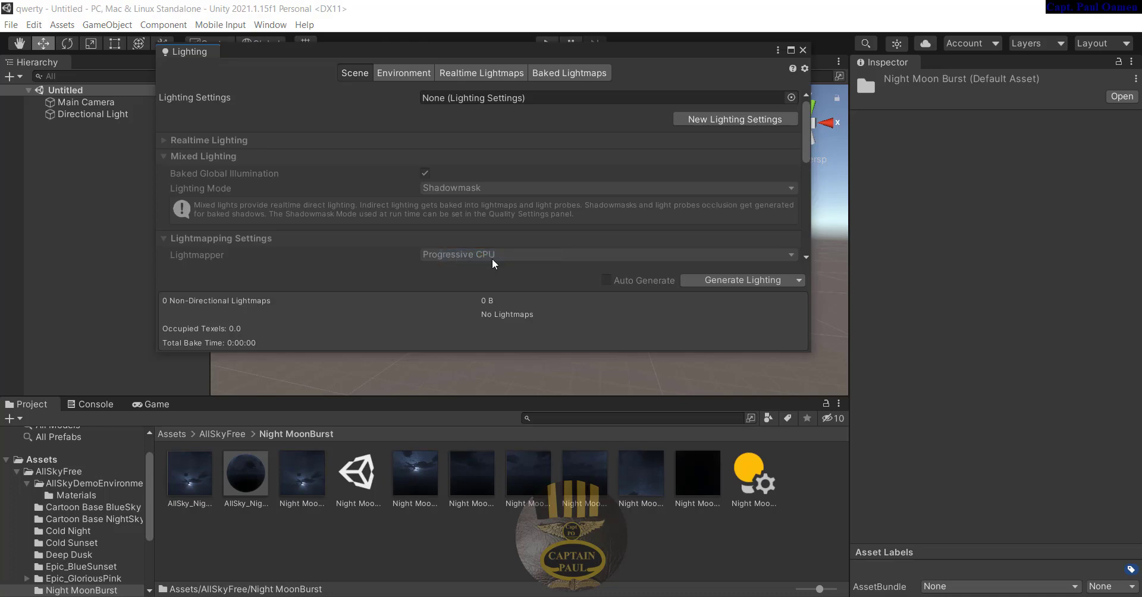
left_click(393, 73)
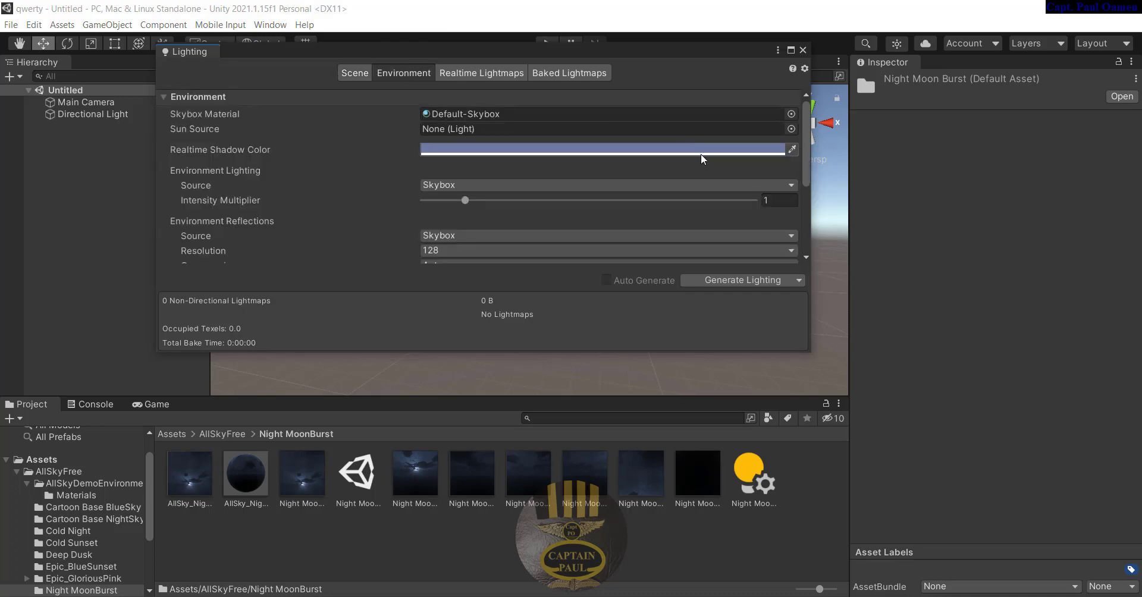
left_click(791, 114)
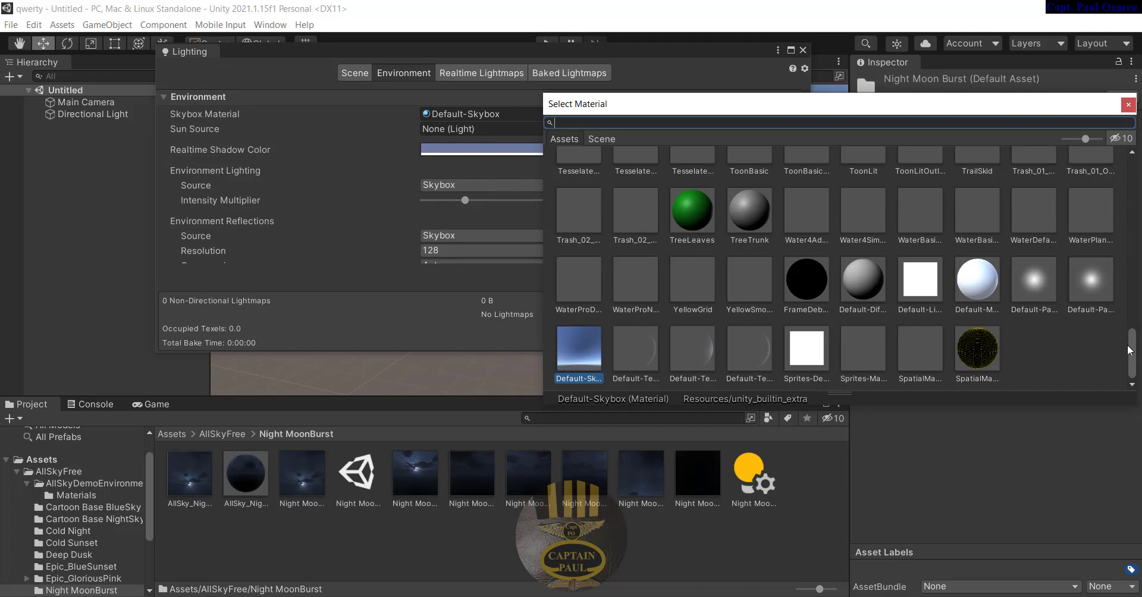
left_click_drag(1133, 356, 1138, 267)
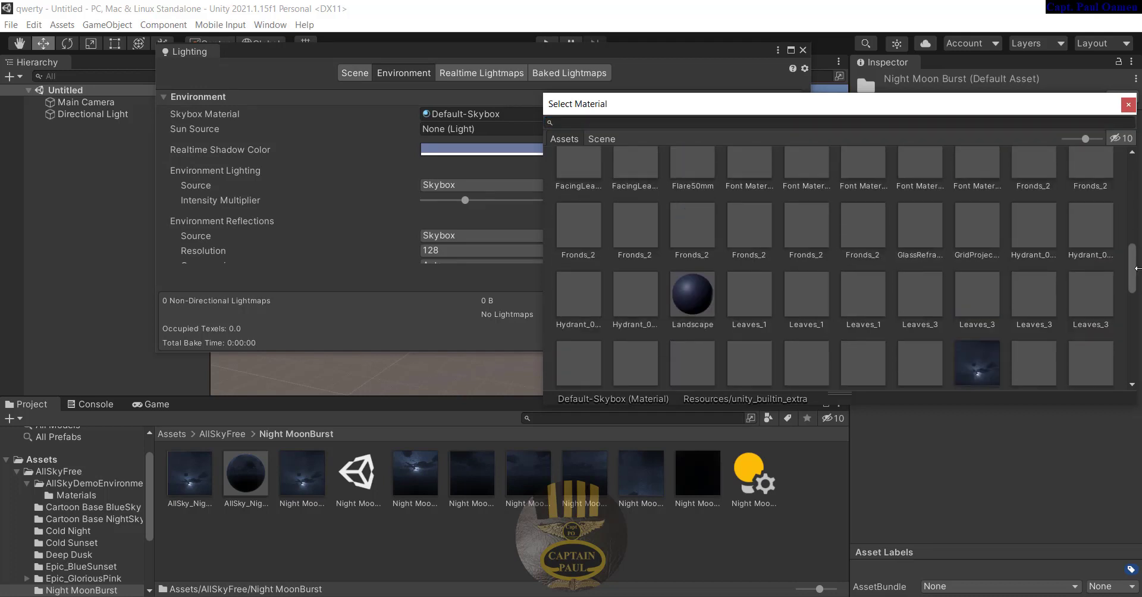
left_click(987, 360)
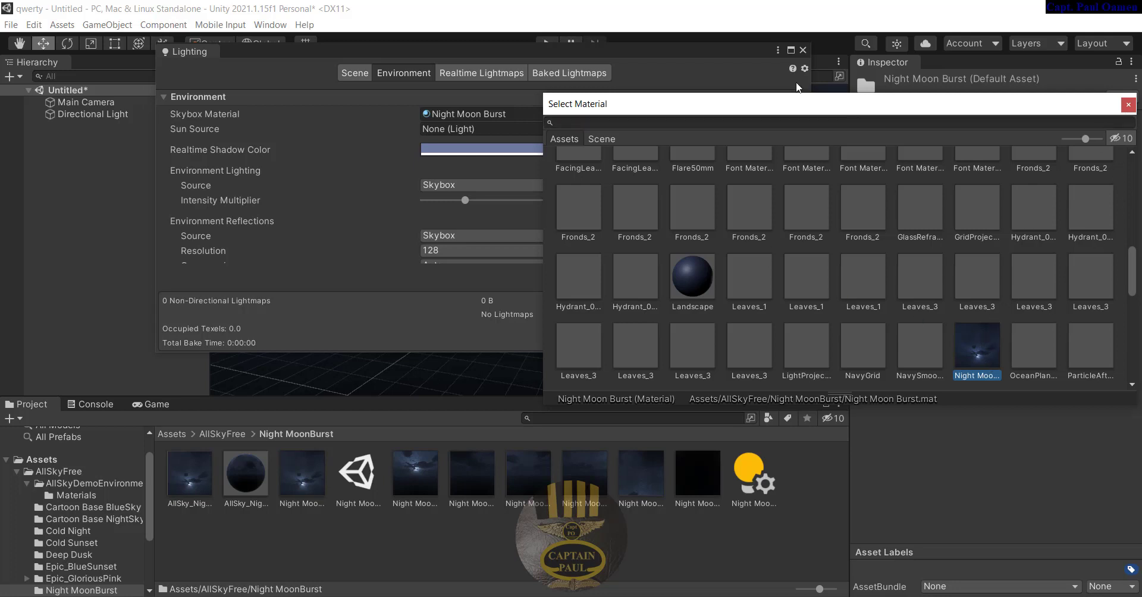
left_click(1127, 105)
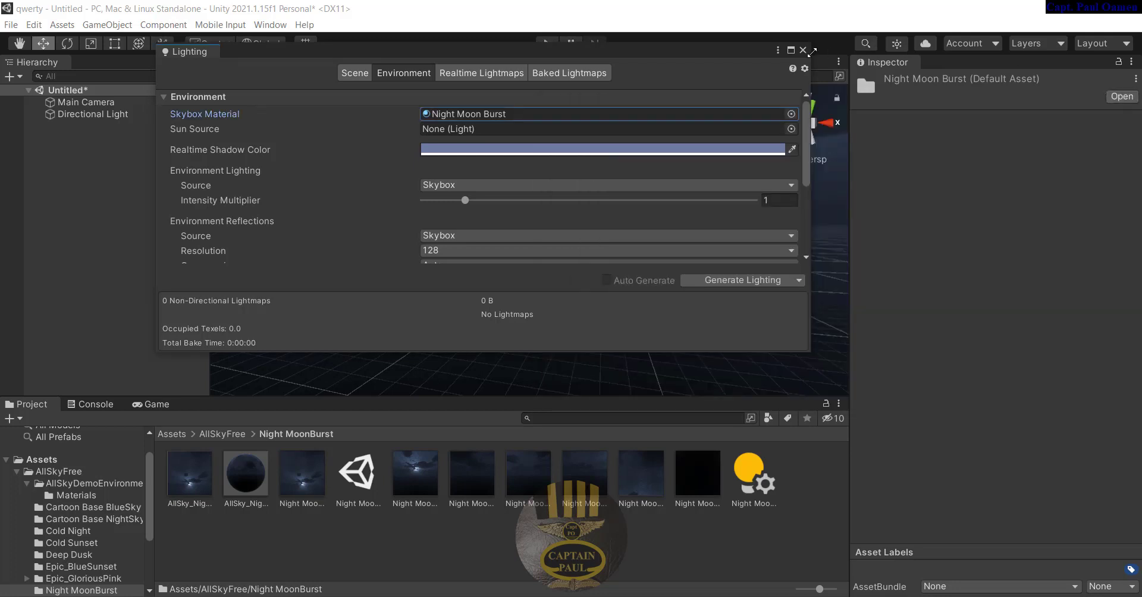
left_click(804, 50)
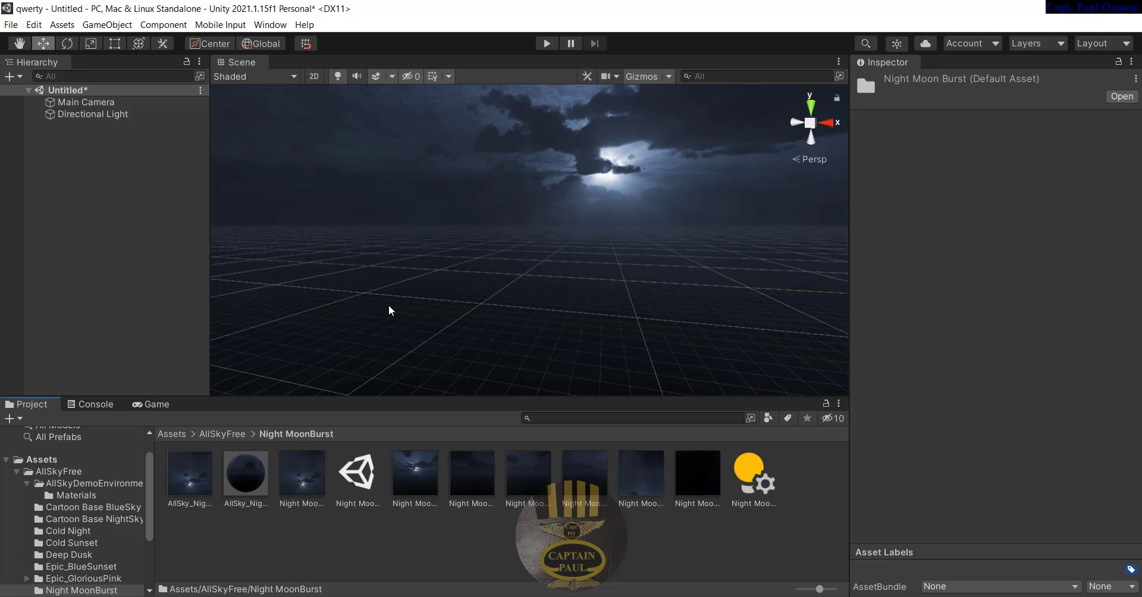
Add a 3D plane object to the scene as the ground.
left_click(112, 106)
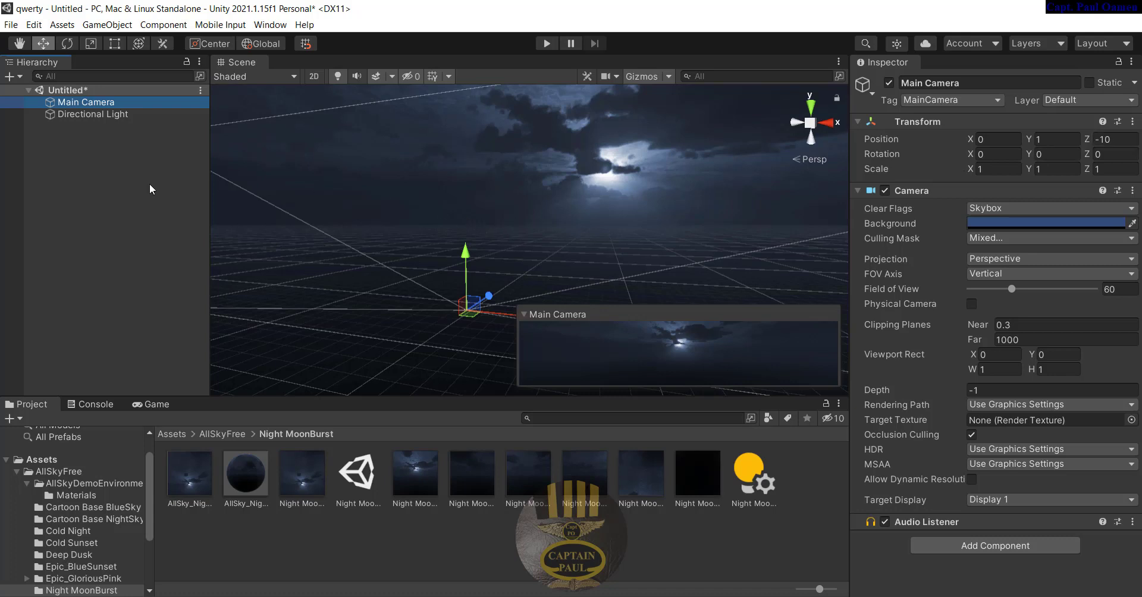
left_click(138, 216)
right_click(118, 197)
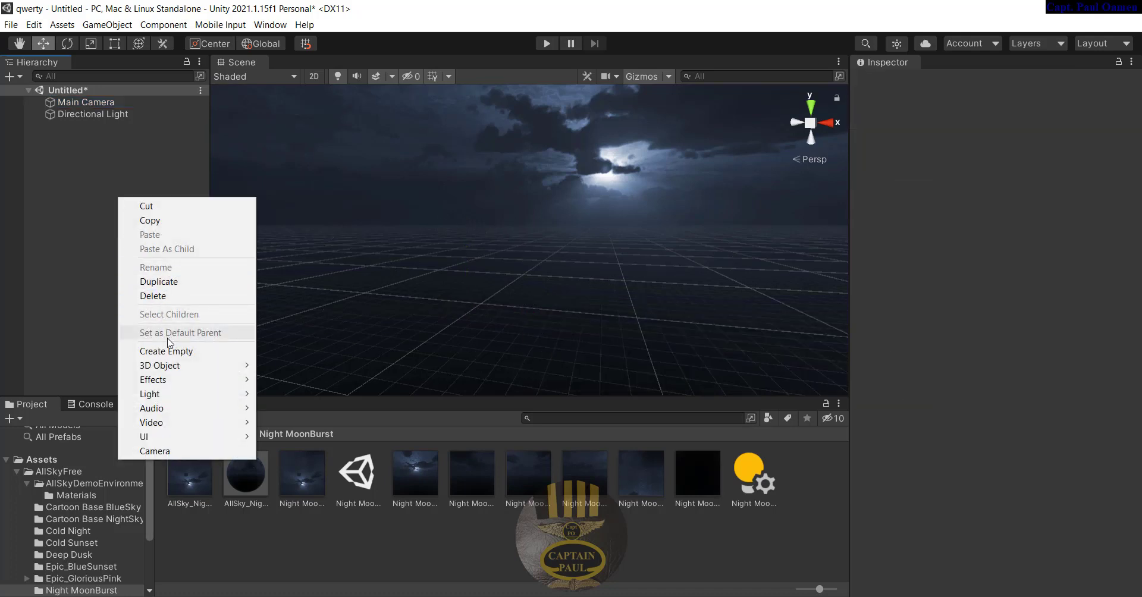
mouse_move(164, 368)
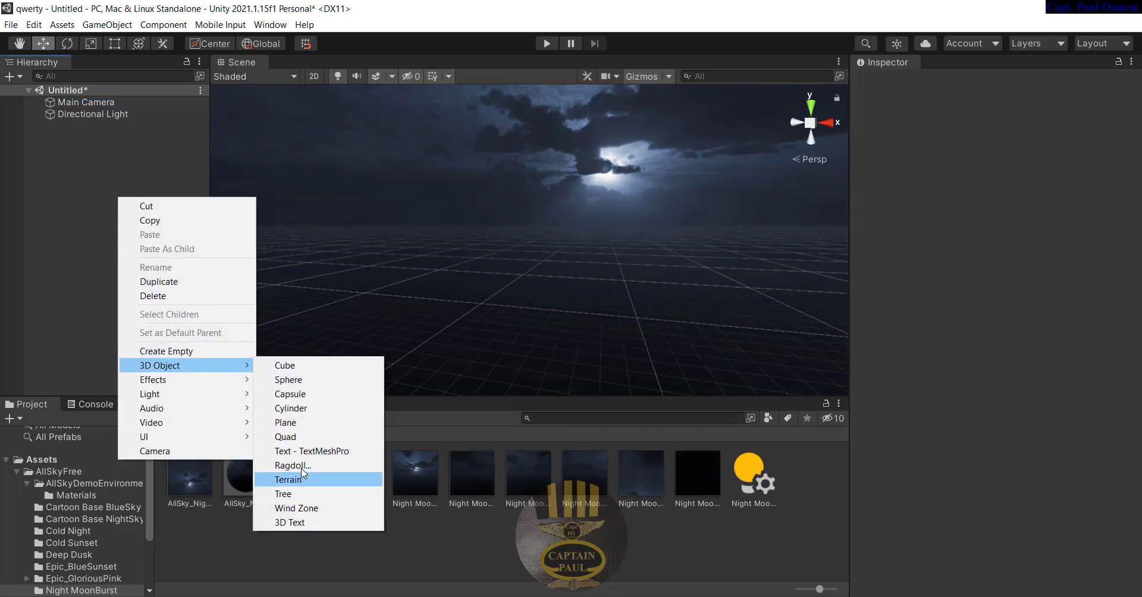
left_click(309, 422)
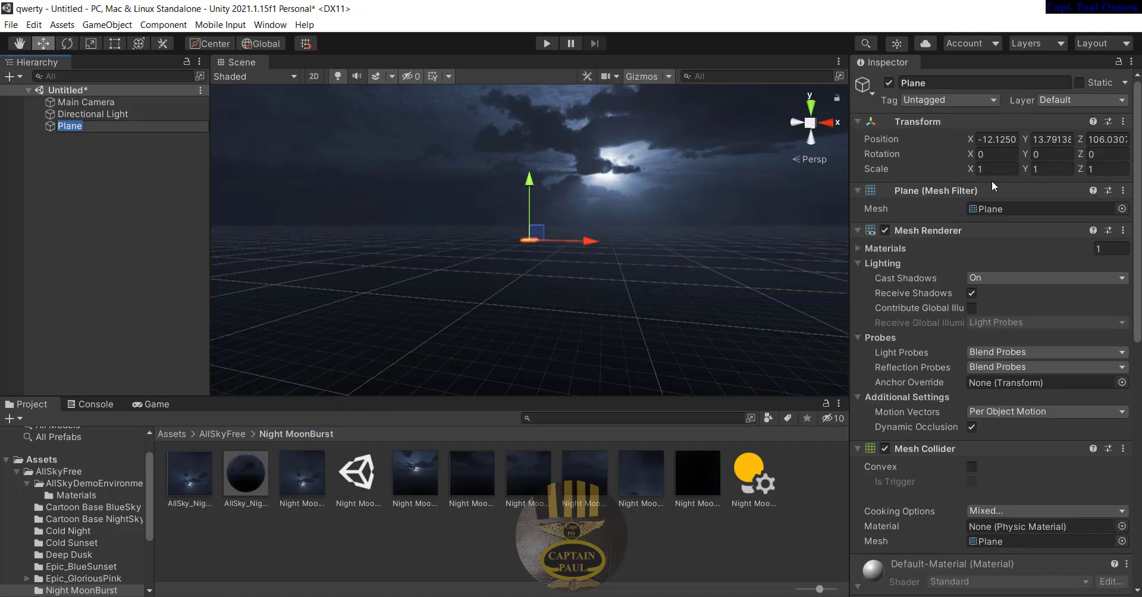
Set the plane's scale to 50 on both the X and Z axes.
left_click(1004, 170)
type("50")
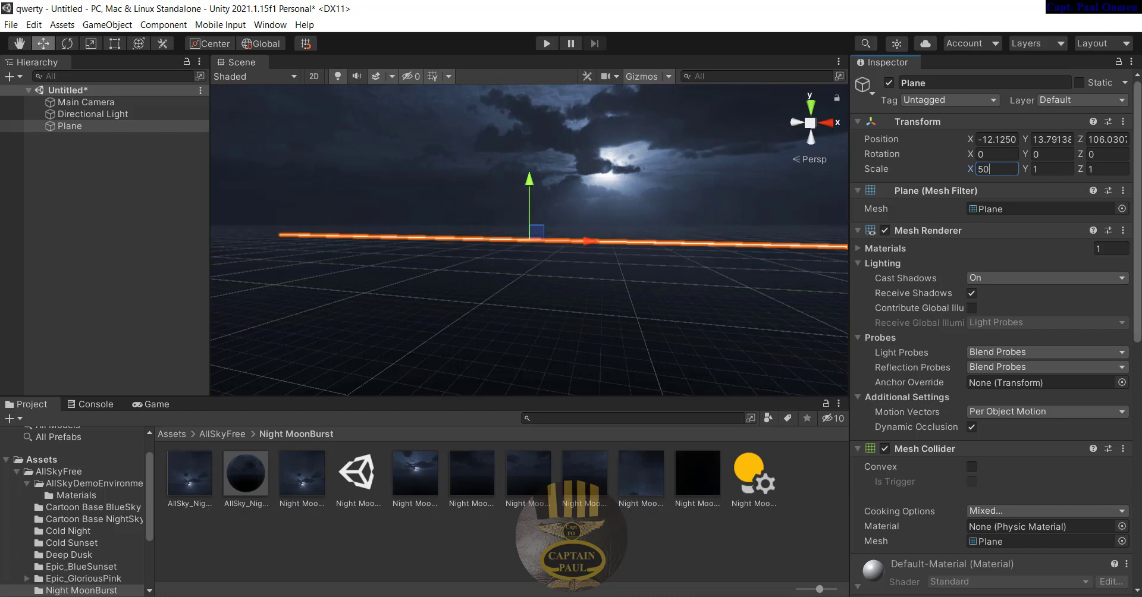
left_click(1110, 169)
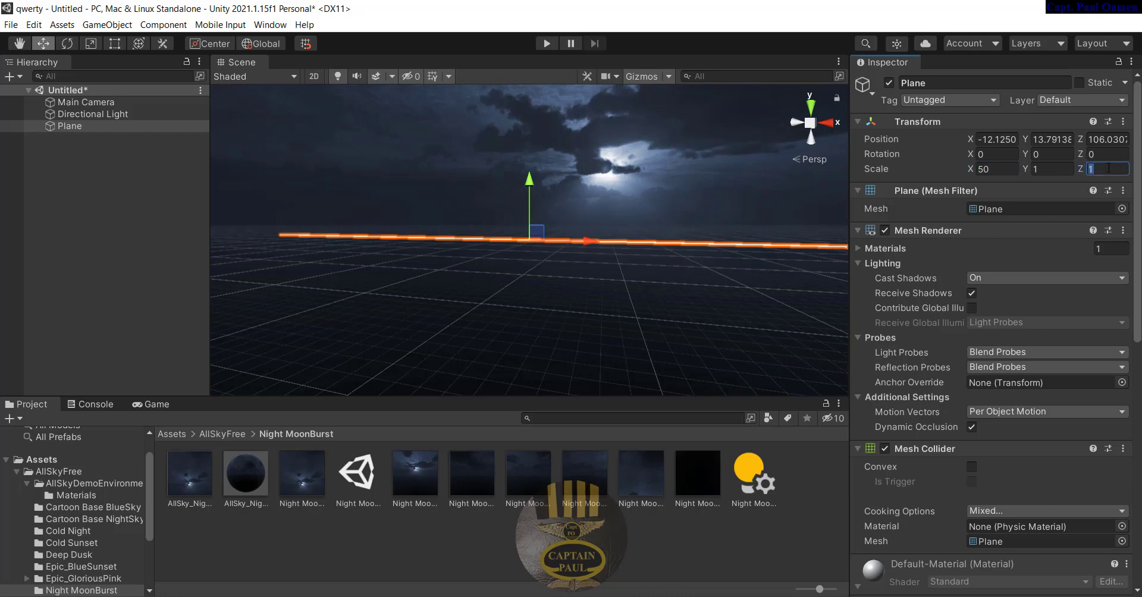
type("50")
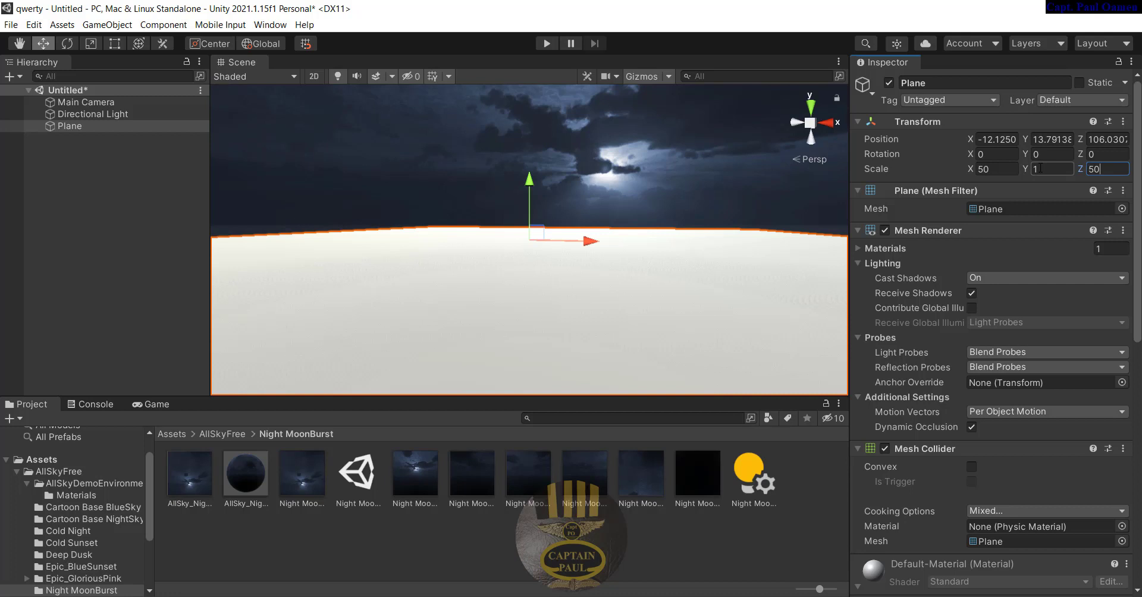
Set the plane's position to X 0, Y 0, Z 0.2.
left_click(1105, 139)
type("0.2")
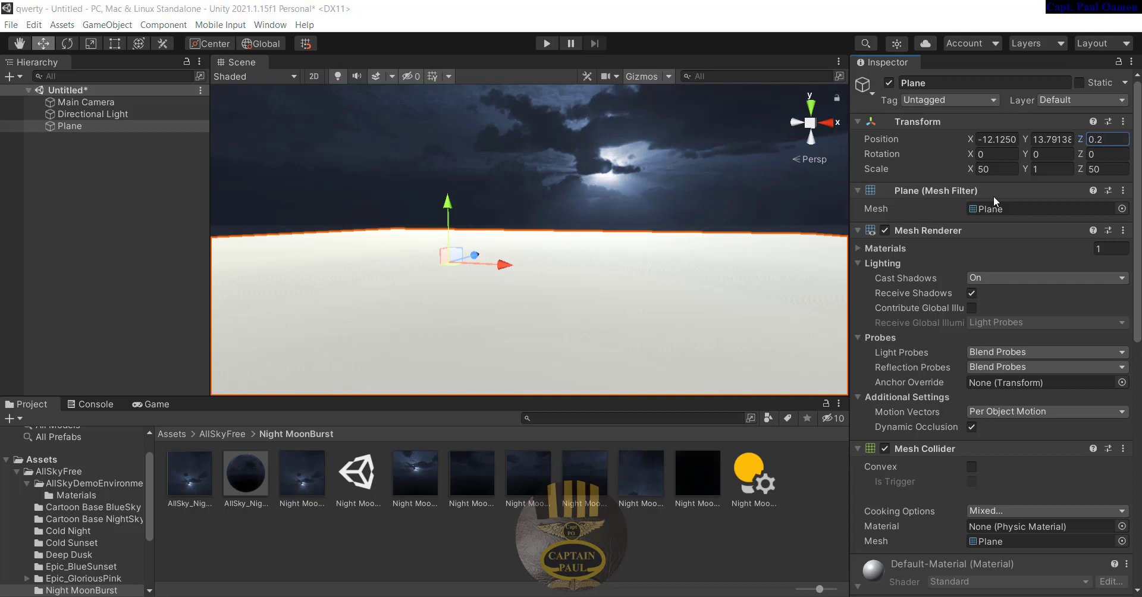
left_click(1048, 139)
type("0")
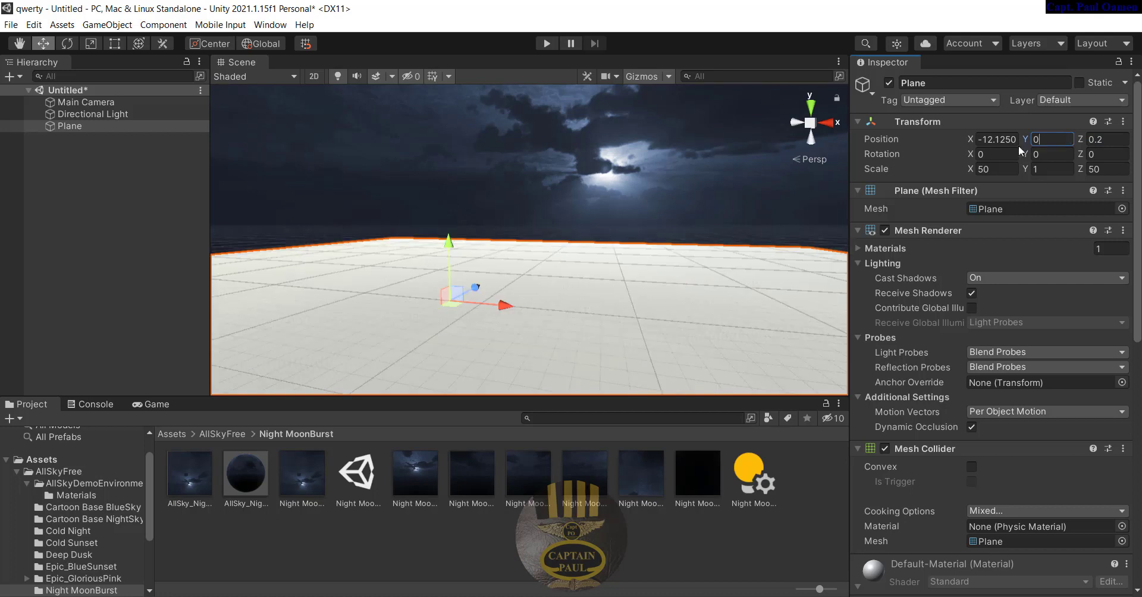
left_click(996, 140)
type("0")
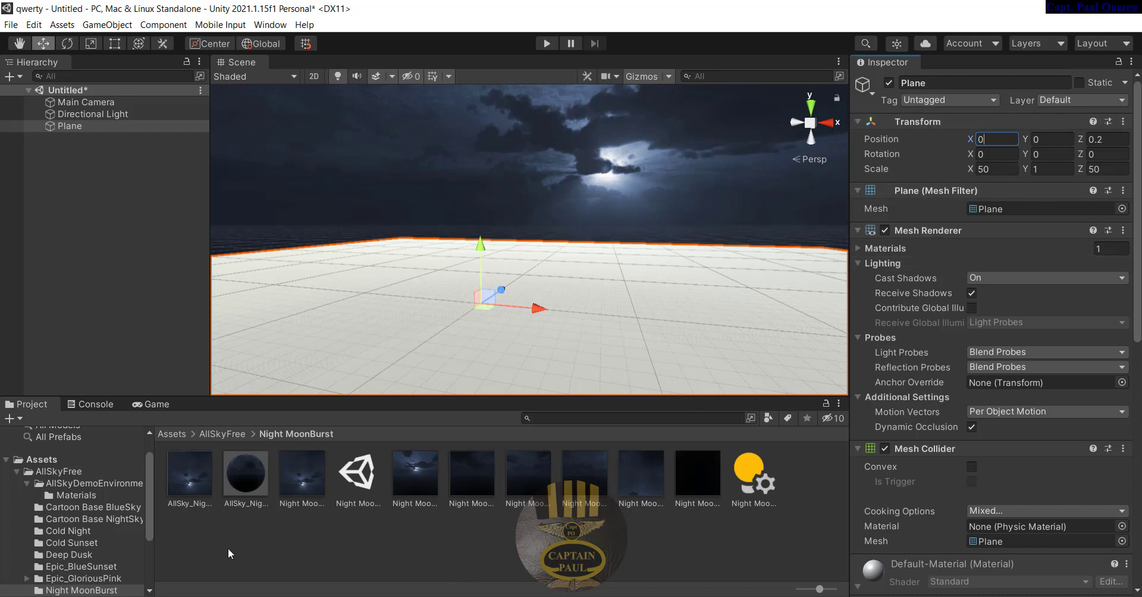
Create a new material named Bg in the main Assets folder.
left_click(545, 554)
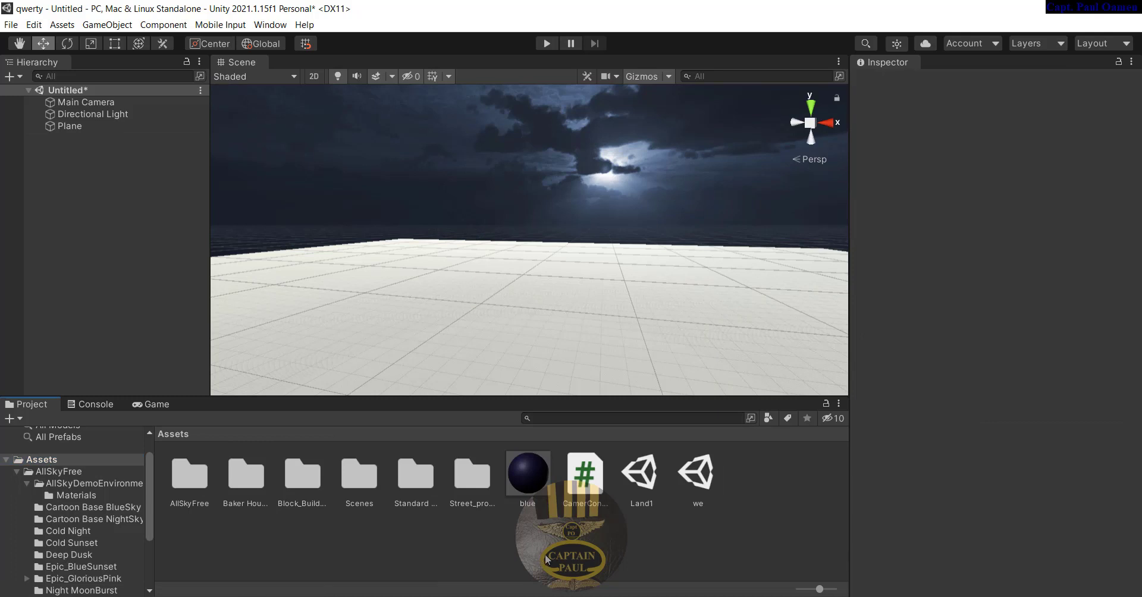
right_click(557, 550)
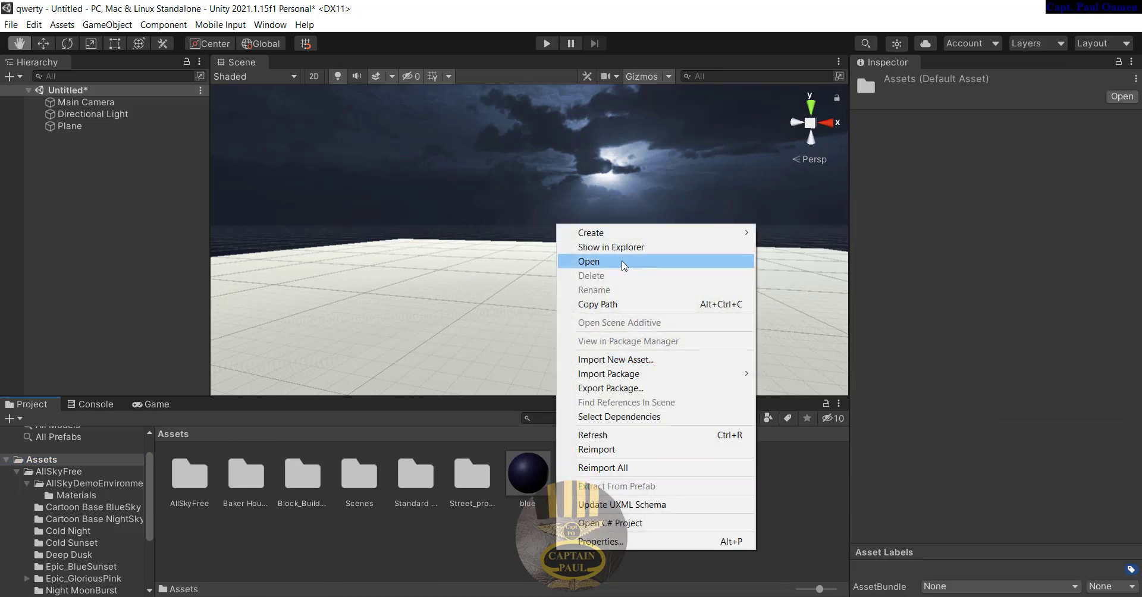
mouse_move(614, 233)
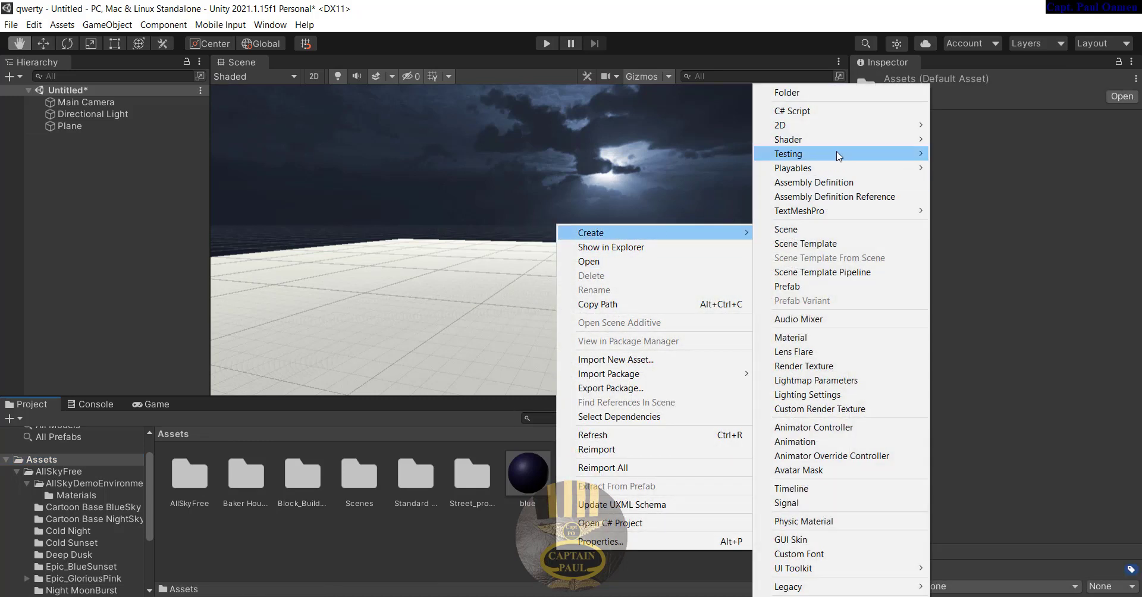
left_click(818, 337)
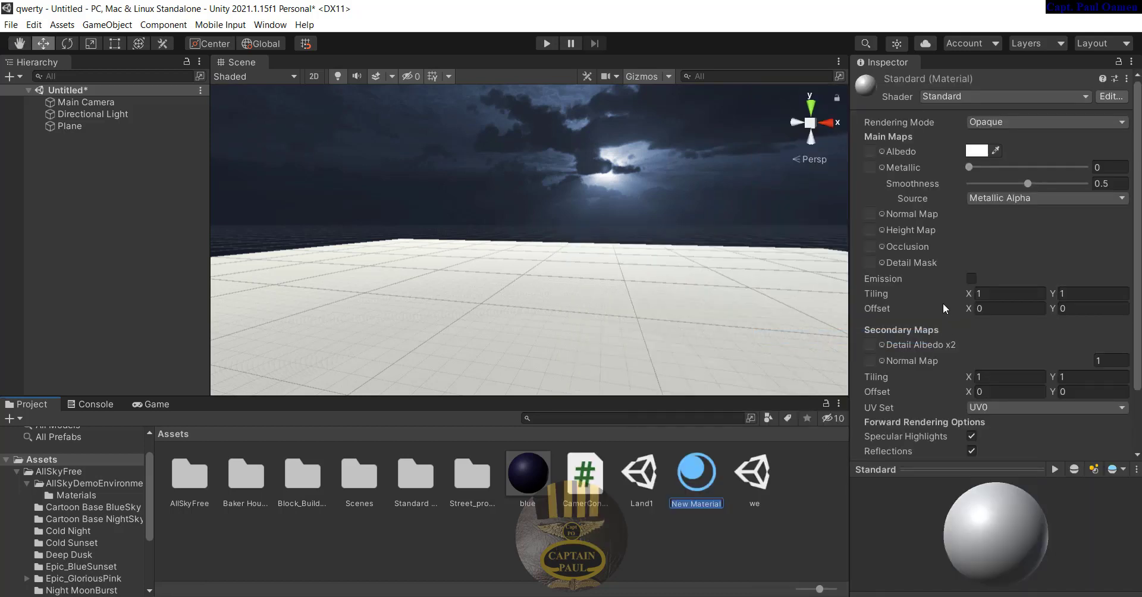
type("Bg")
key("Return")
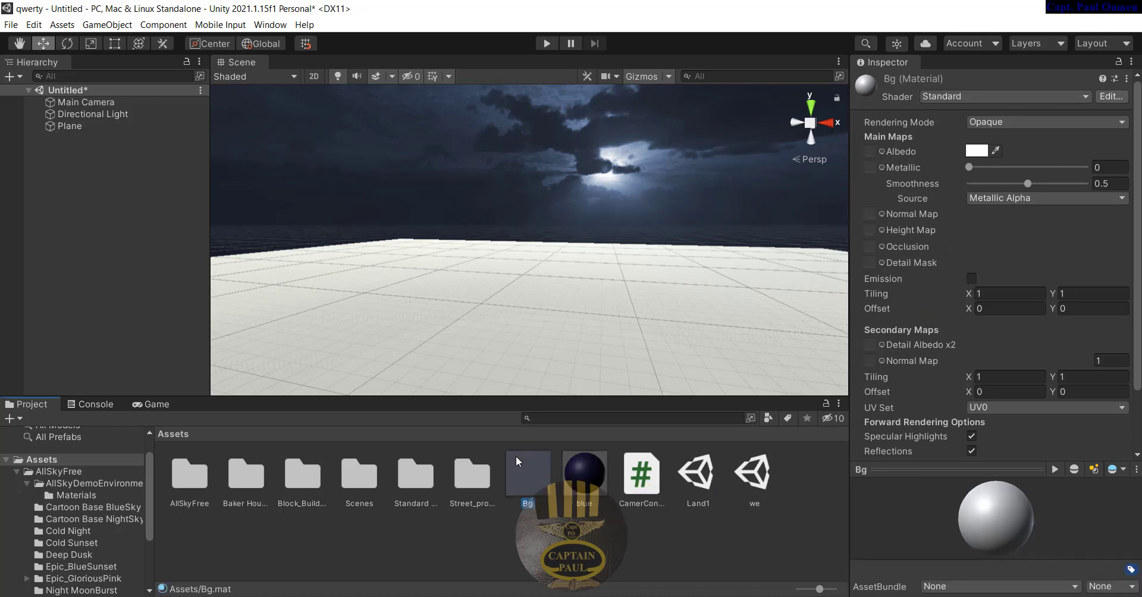
Assign the AllSky_Space_AnotherPlanet_Cam_4_Up+Y texture to the Bg material's albedo and apply the material to the ground plane.
left_click(882, 151)
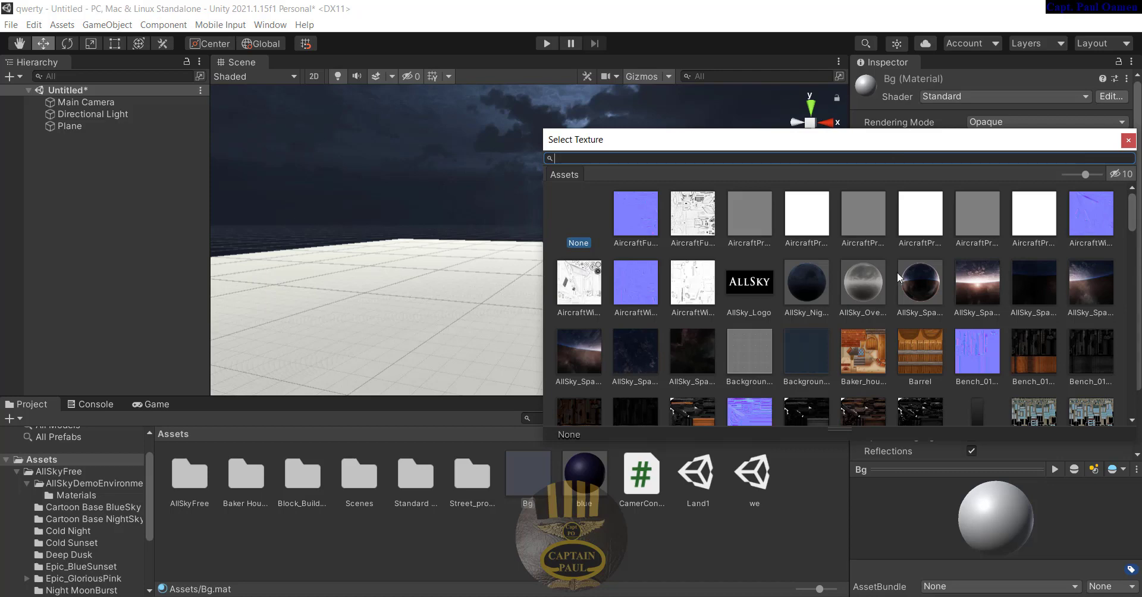
key("Escape")
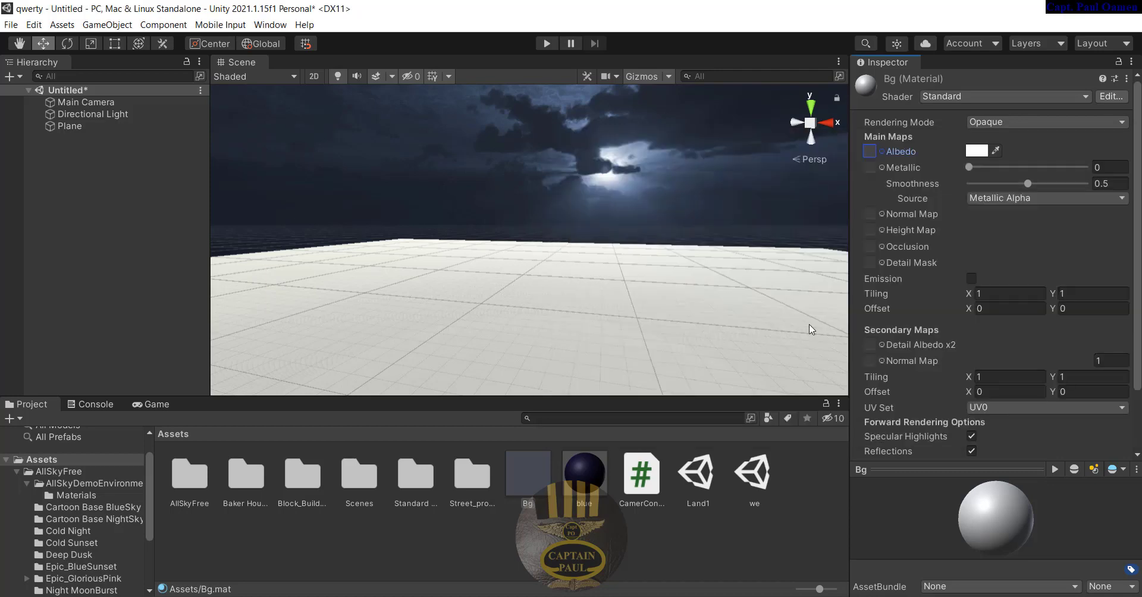
key("Return")
left_click(636, 355)
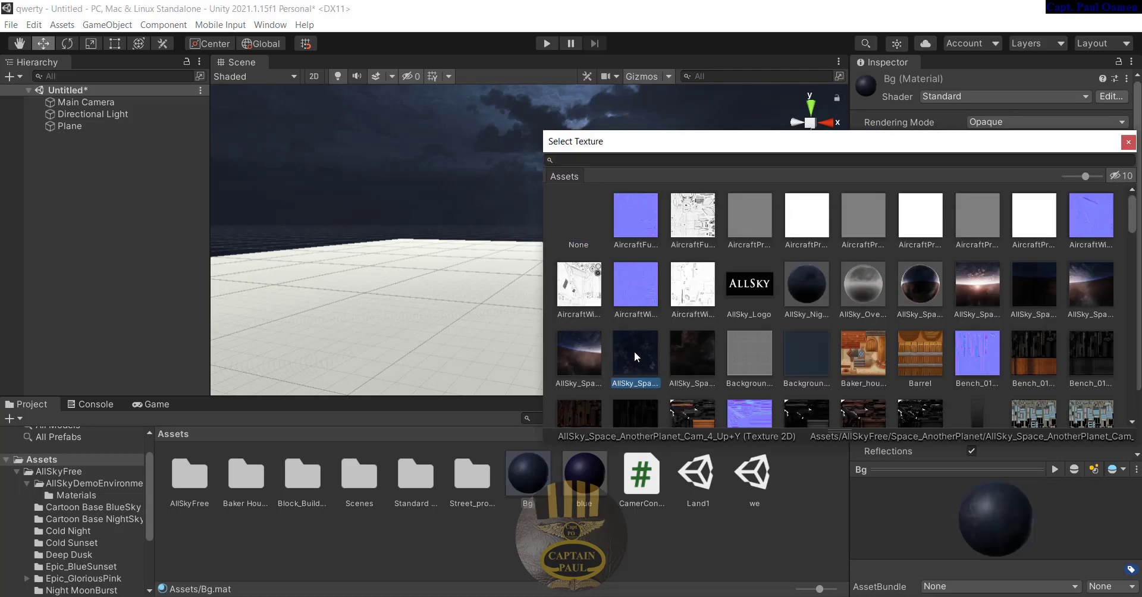
left_click(550, 519)
left_click_drag(535, 487, 569, 372)
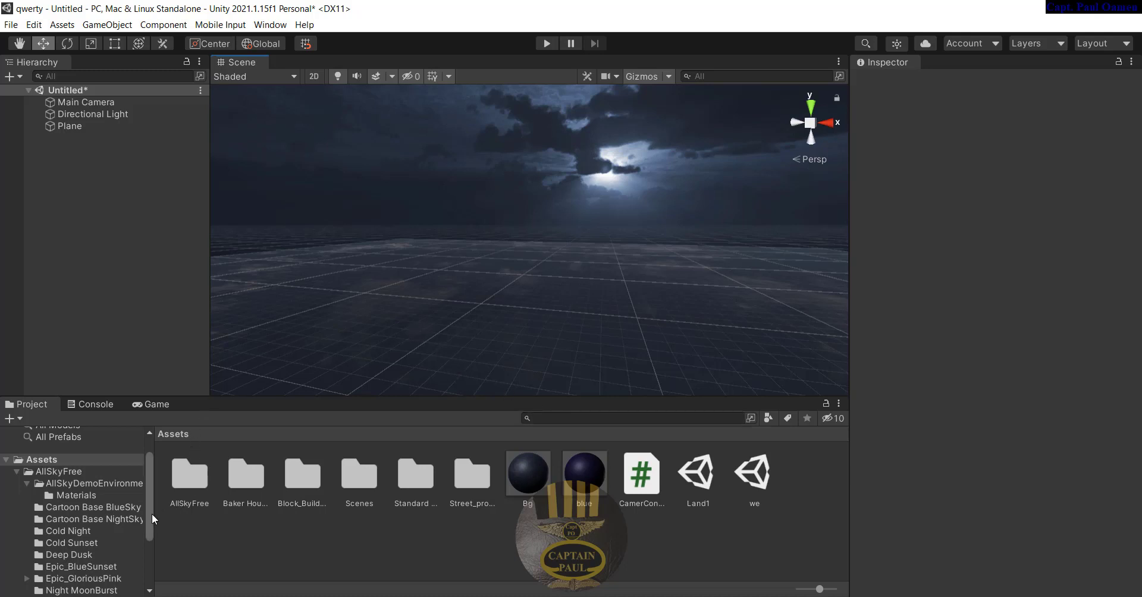
Place two Block_Building_High models, one Block_Building_Low and one Block_Building_Lowest from Block_Building_Pack in a row on the ground plane.
left_click_drag(151, 519, 153, 570)
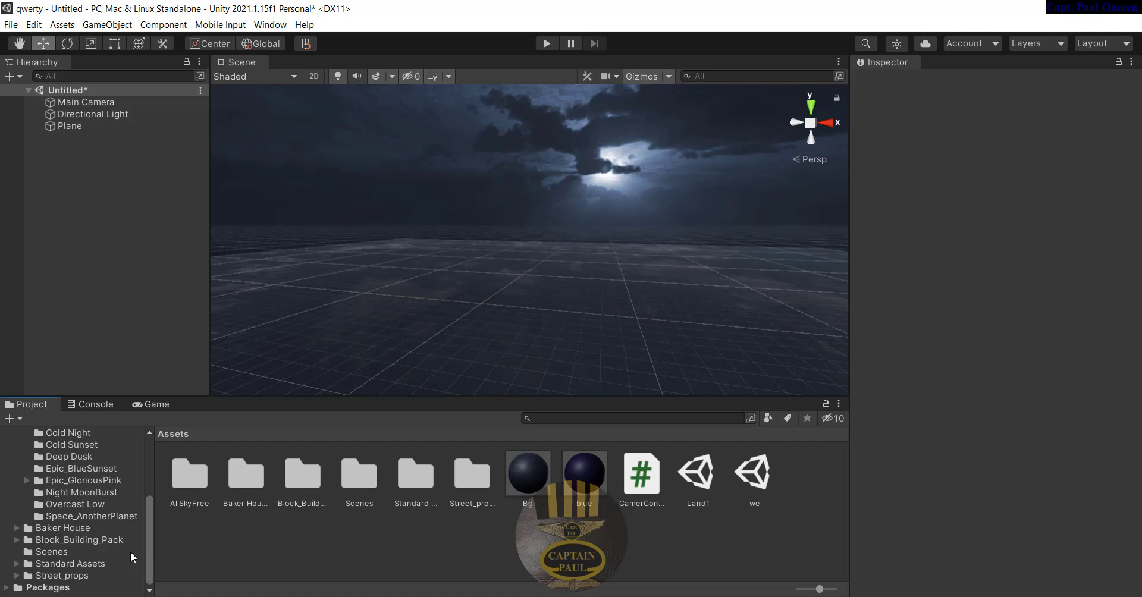
left_click(52, 540)
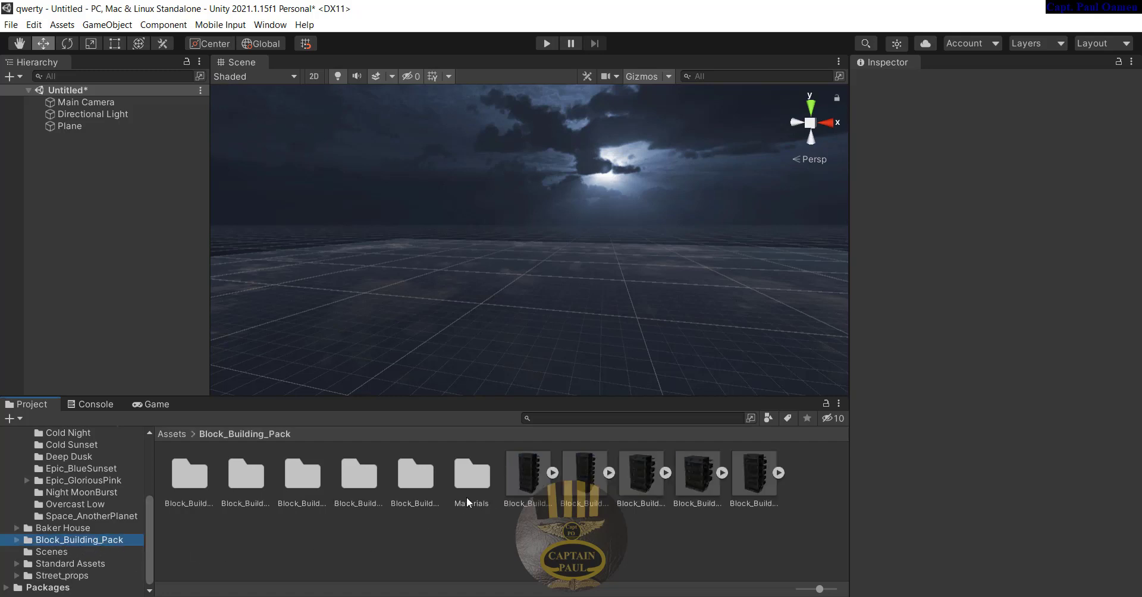
left_click_drag(535, 484, 298, 309)
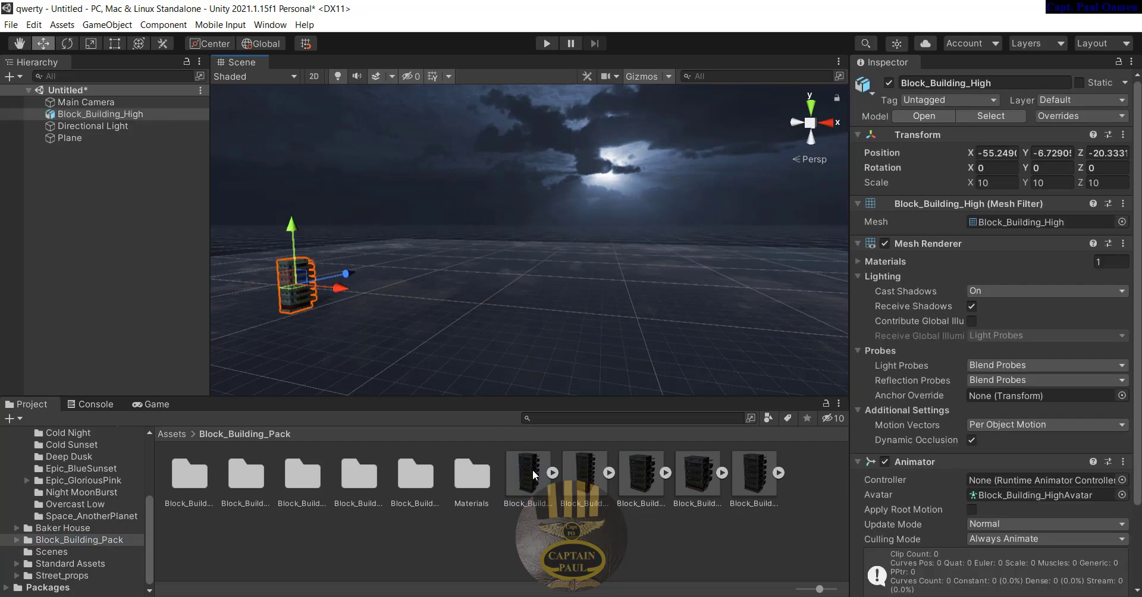
left_click_drag(533, 474, 355, 315)
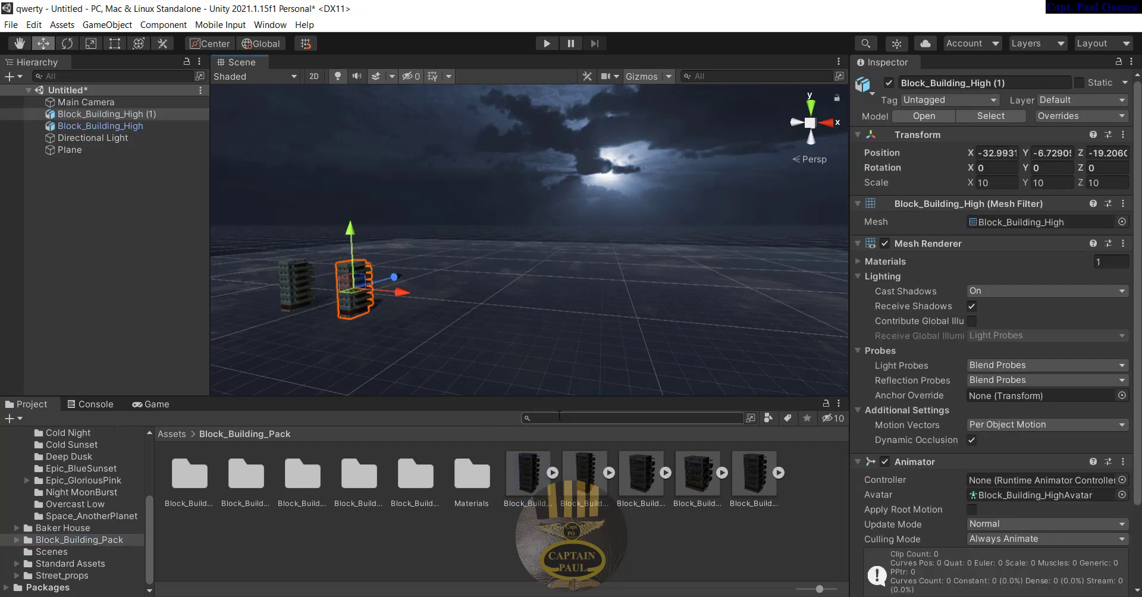
left_click_drag(622, 473, 406, 314)
left_click_drag(699, 486, 460, 324)
Duplicate the four placed block buildings together and move the copies along the X axis to extend the row.
left_click(358, 293)
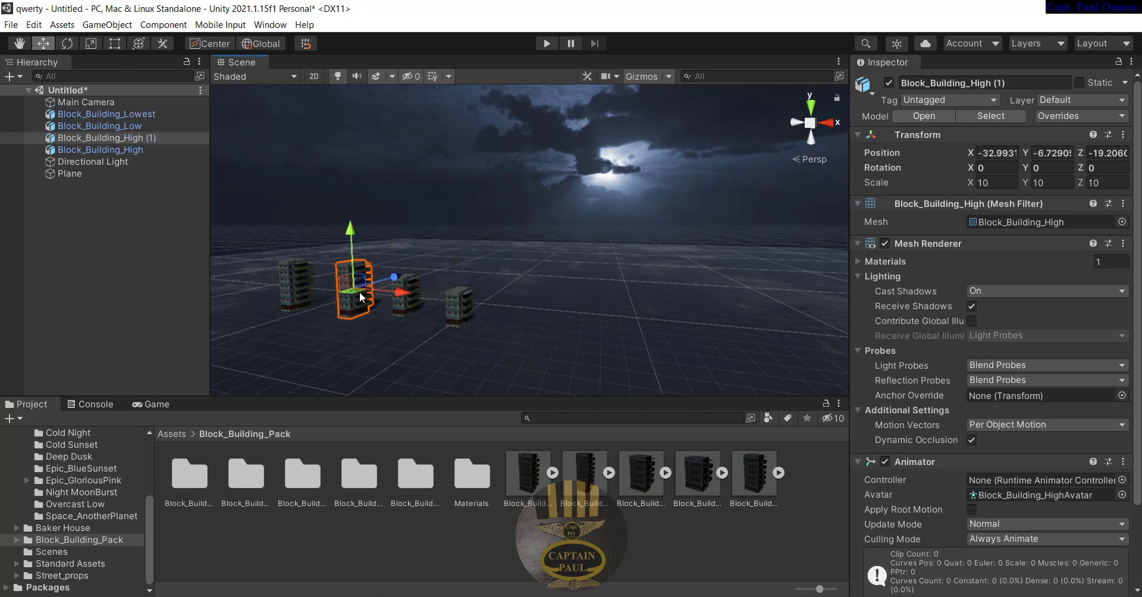
left_click(393, 299, "shift")
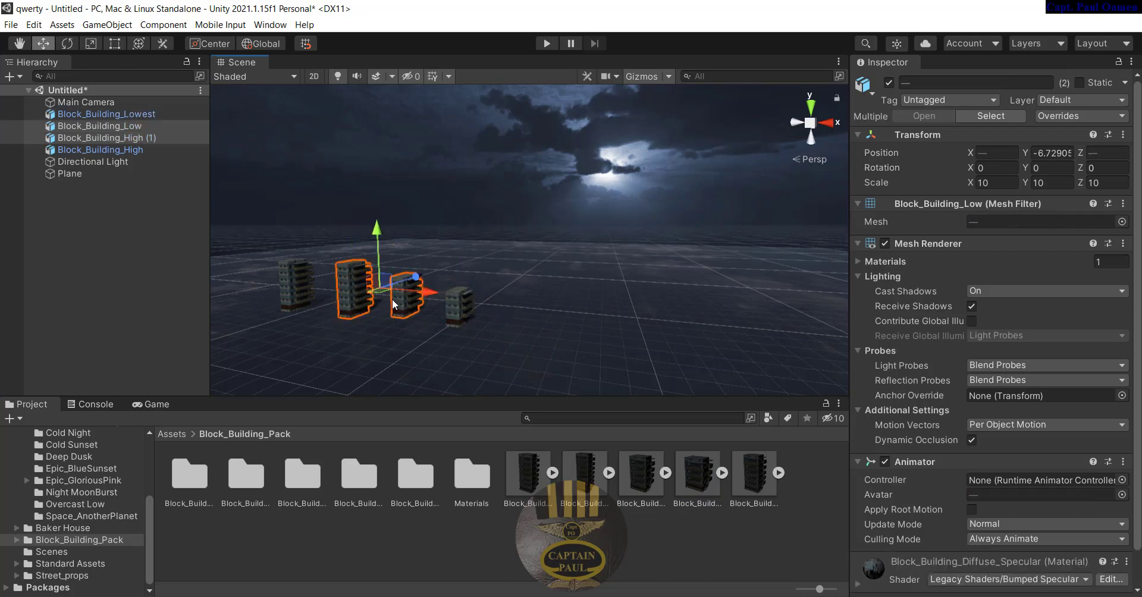
left_click(291, 279, "shift")
left_click(460, 307, "shift")
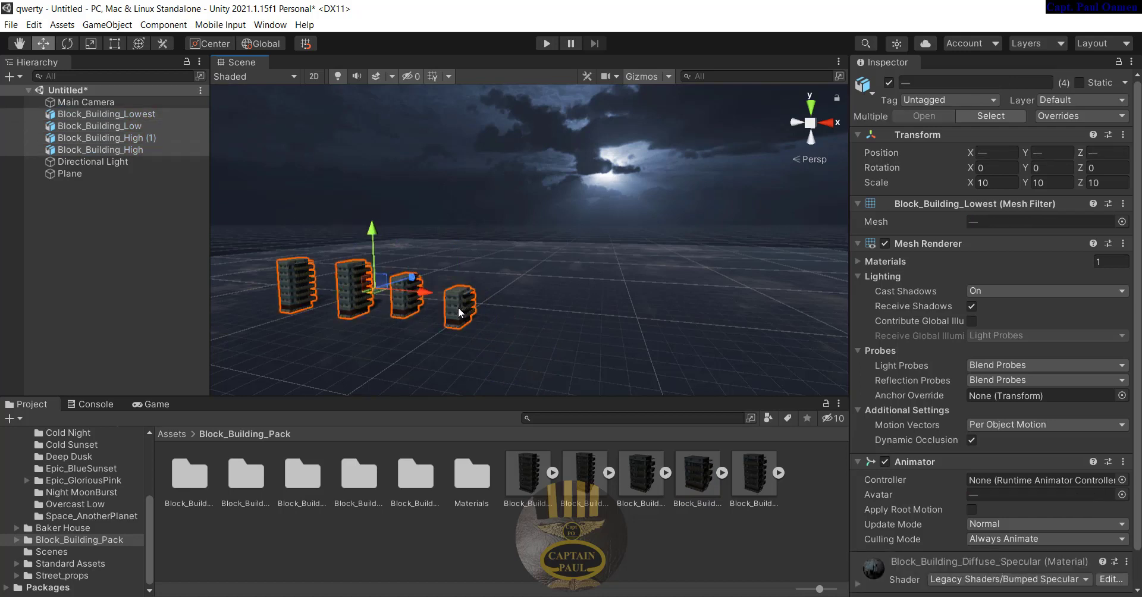
key("ctrl+d")
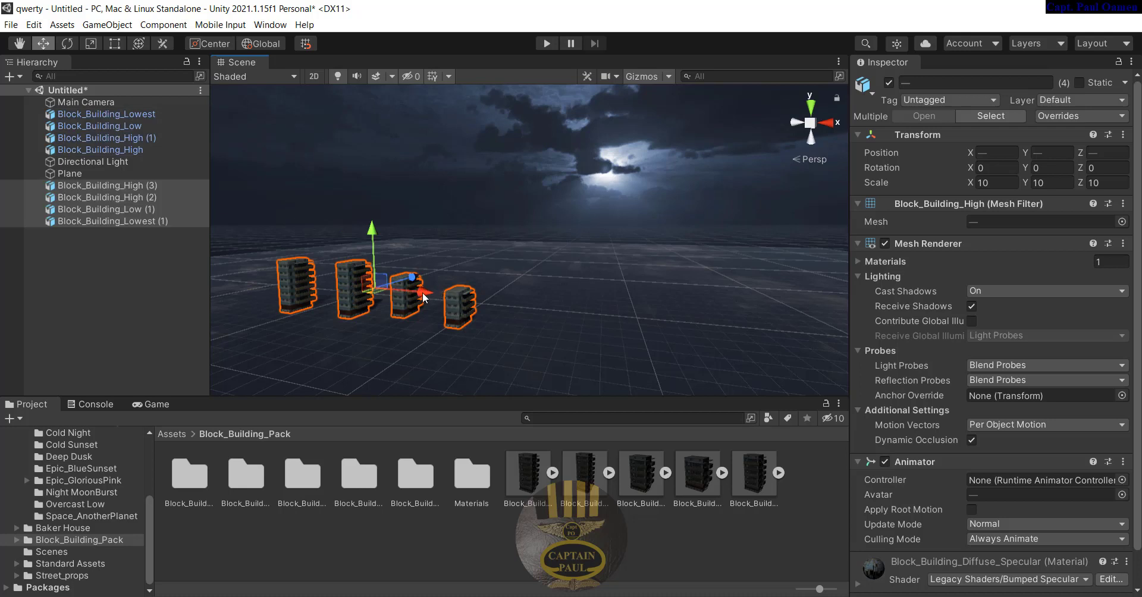
left_click_drag(425, 292, 743, 315)
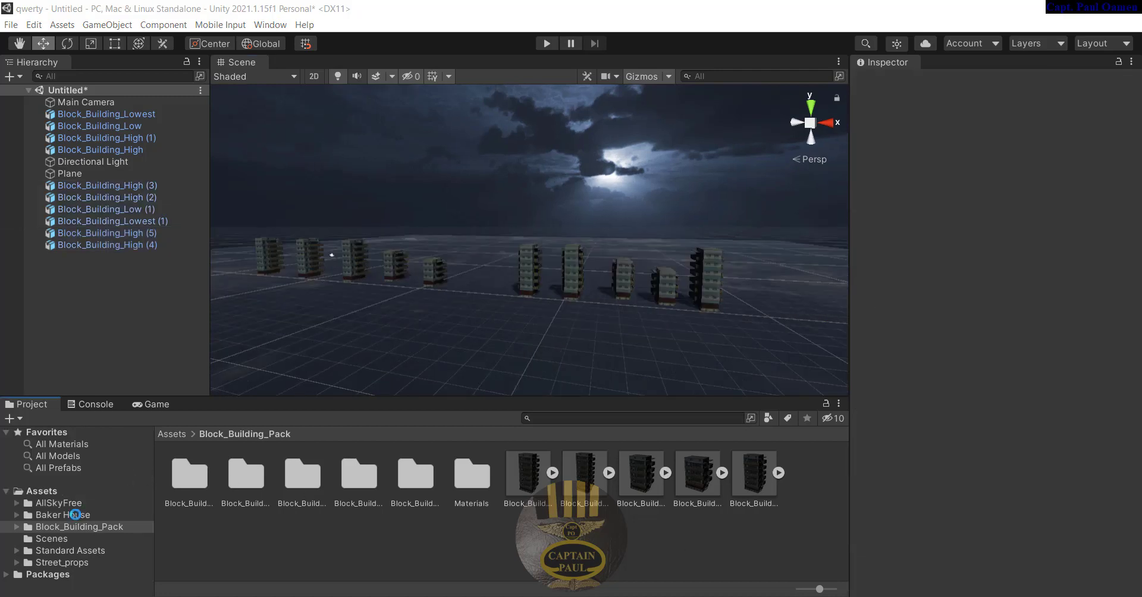
Place the Baker_house prefab from the Baker House Prefabs folder on the plane behind the first group of buildings.
left_click(75, 515)
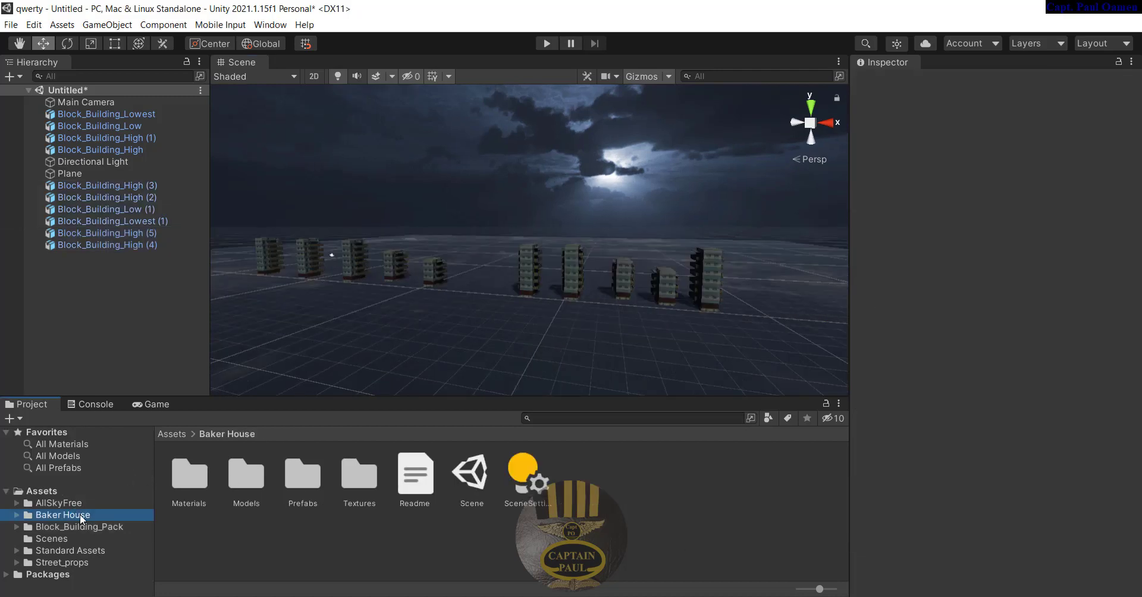
double_click(307, 488)
left_click_drag(202, 479, 416, 258)
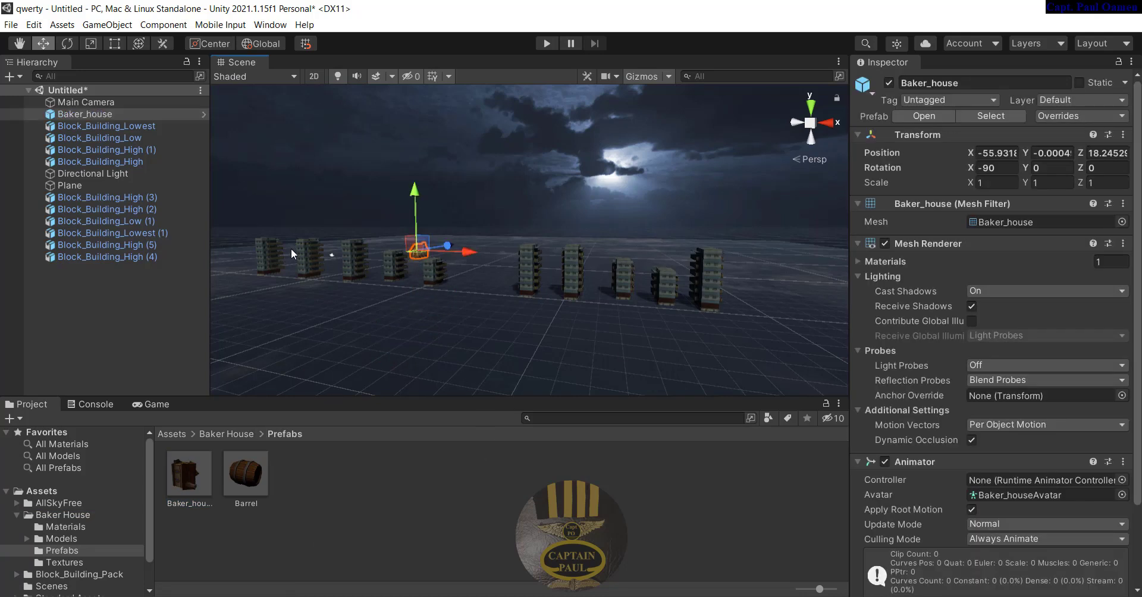
Duplicate all ten block buildings and move the copies back along the Z axis to form a second row.
left_click(147, 198)
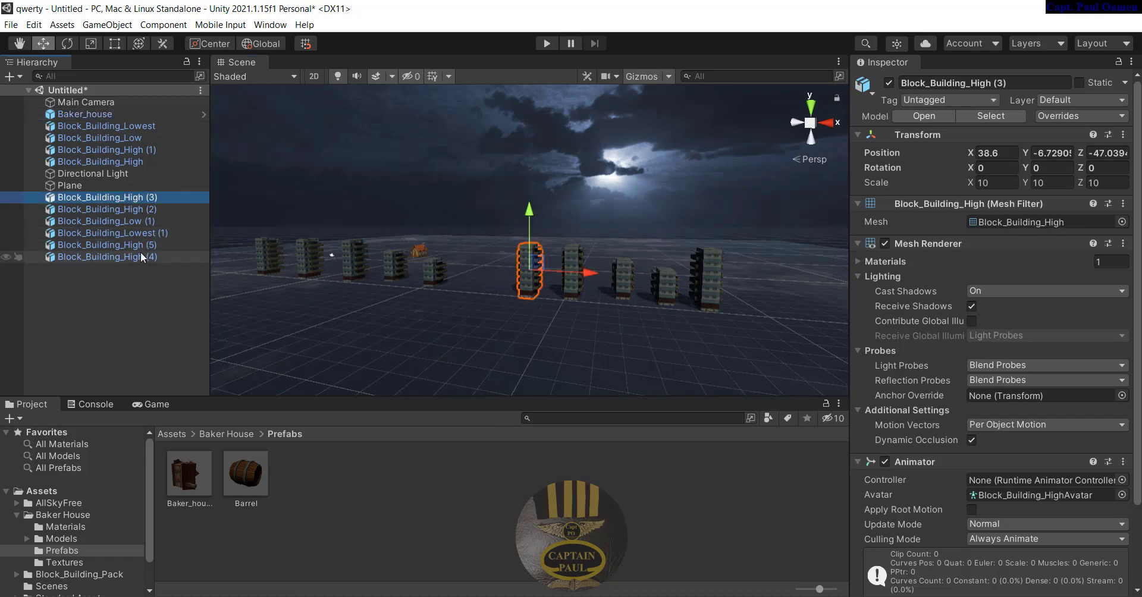
left_click(142, 257, "ctrl")
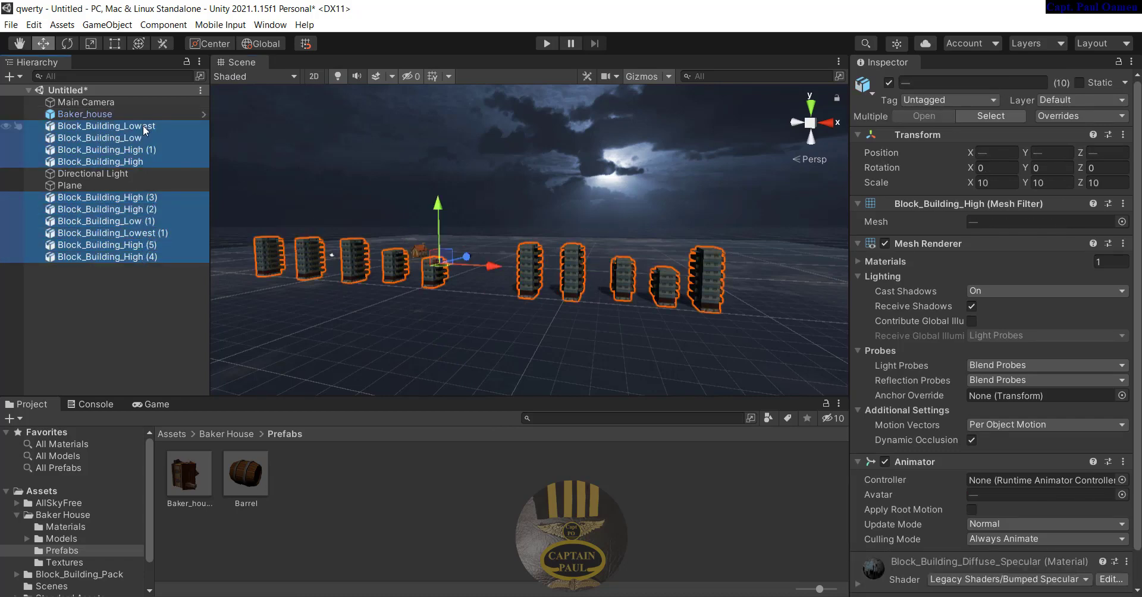
right_click(144, 127)
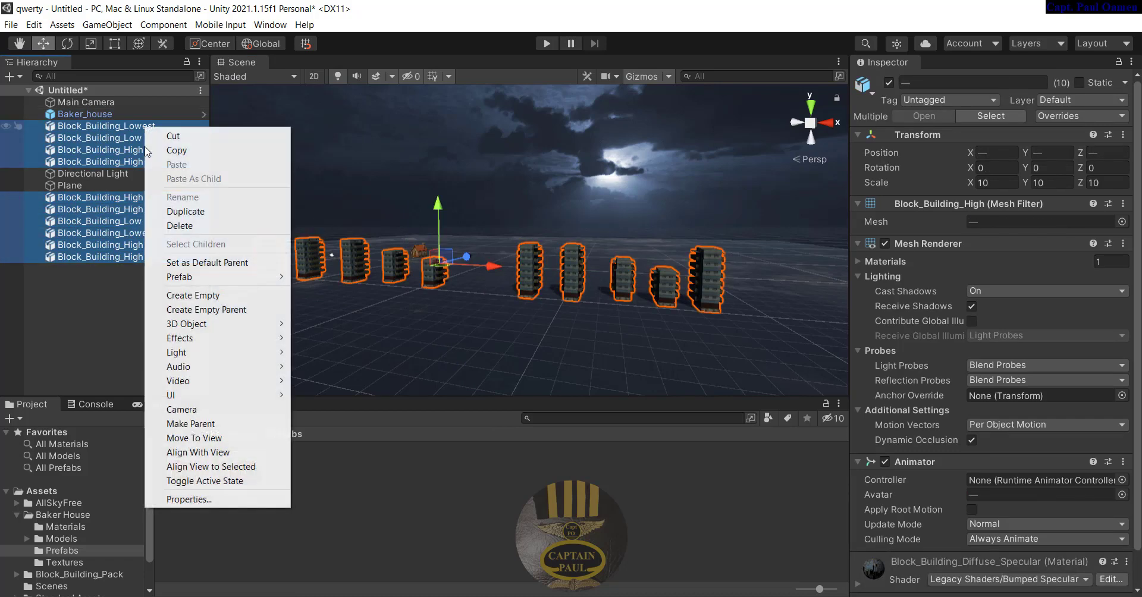
left_click(178, 211)
left_click_drag(465, 256, 537, 201)
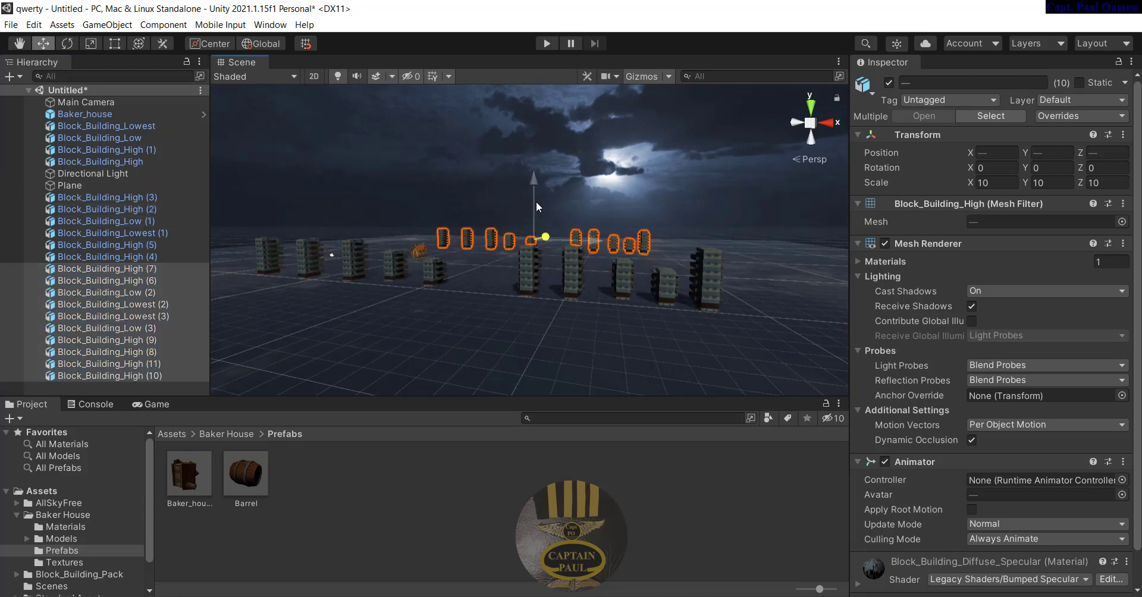
left_click(515, 316)
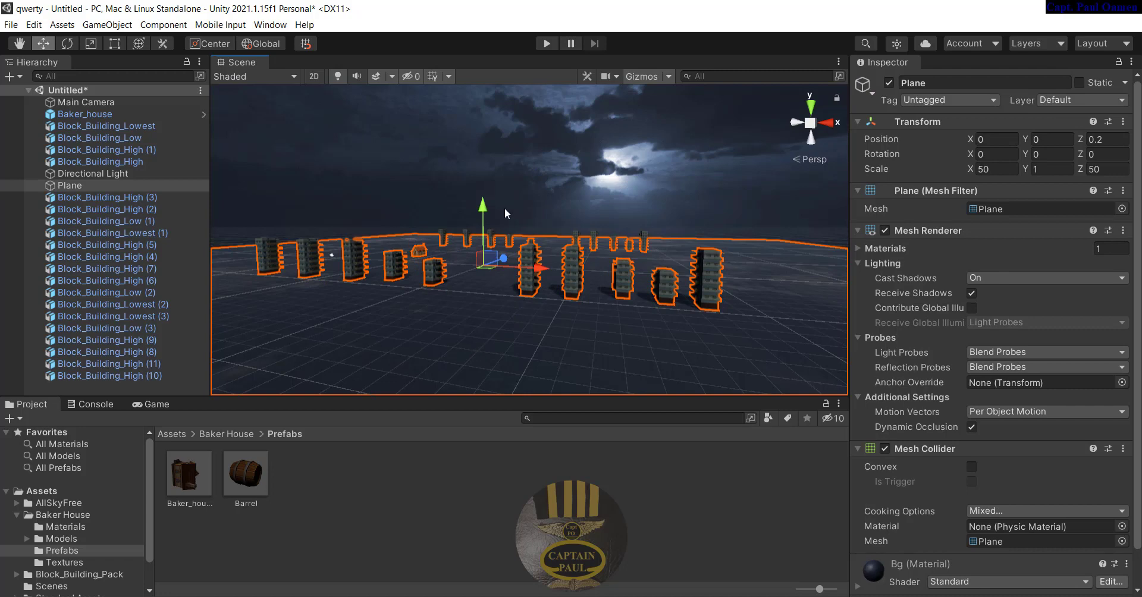
left_click(516, 236)
Create an empty game object in the scene and name it Buildings.
key("q")
left_click_drag(523, 312, 553, 301)
key("w")
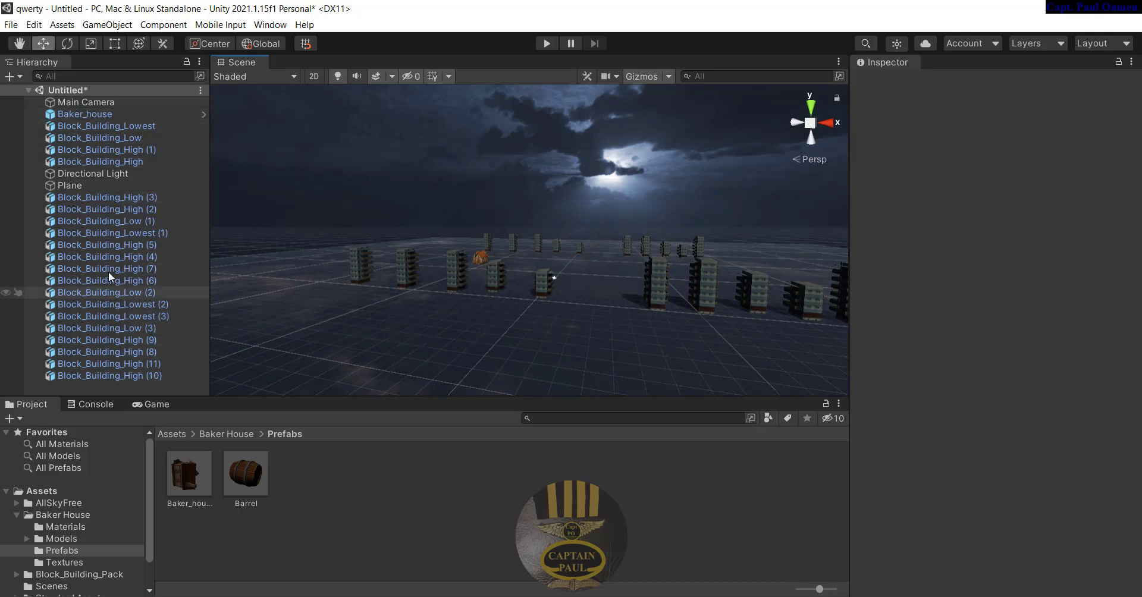
left_click(20, 77)
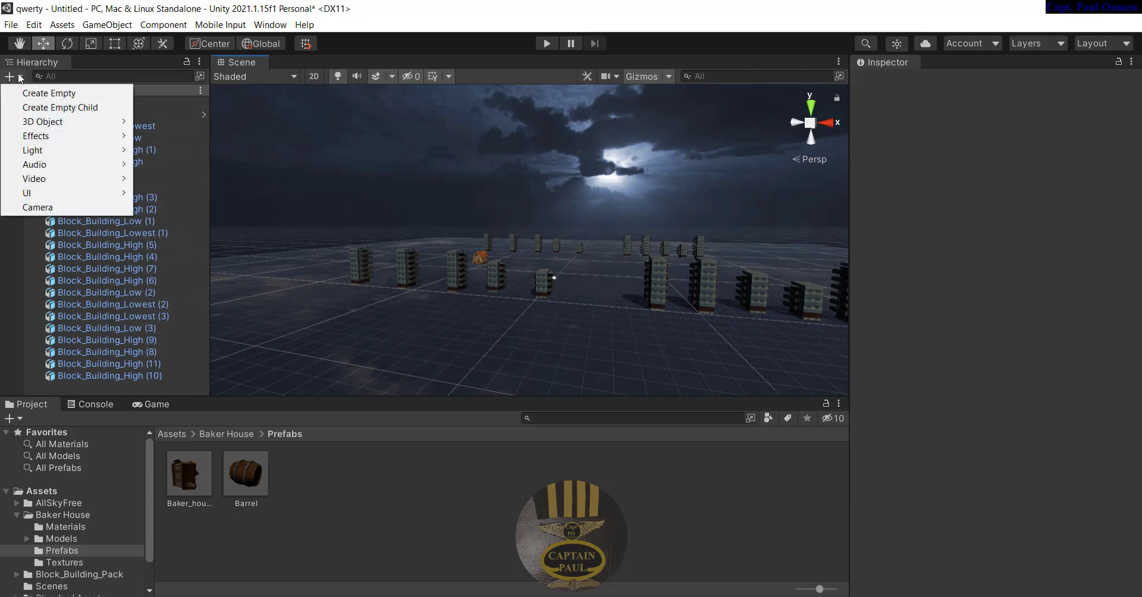
left_click(44, 97)
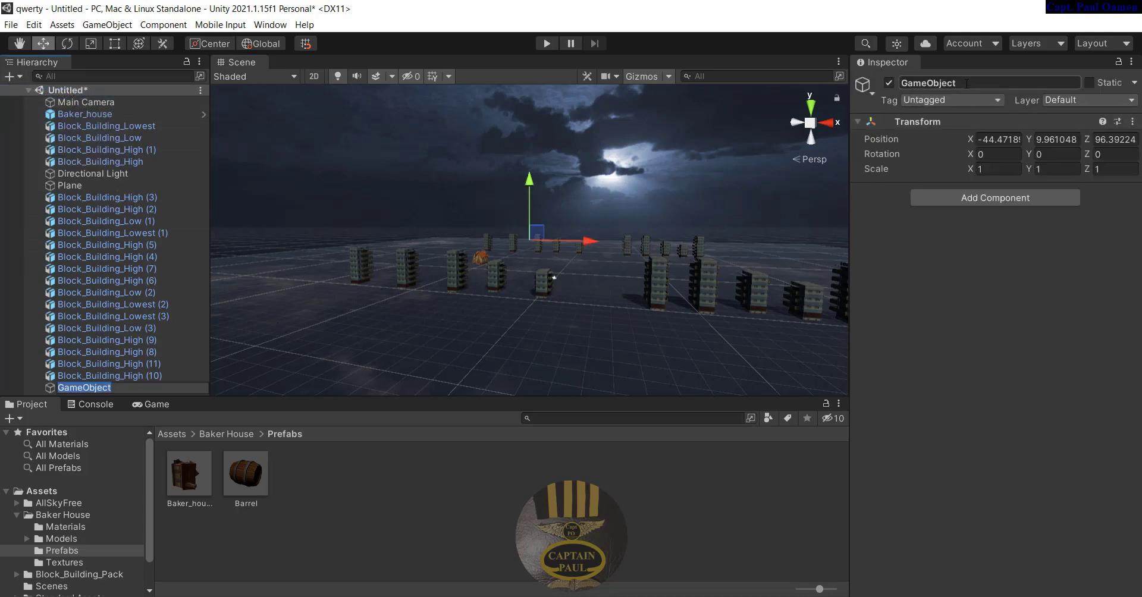
left_click(901, 85)
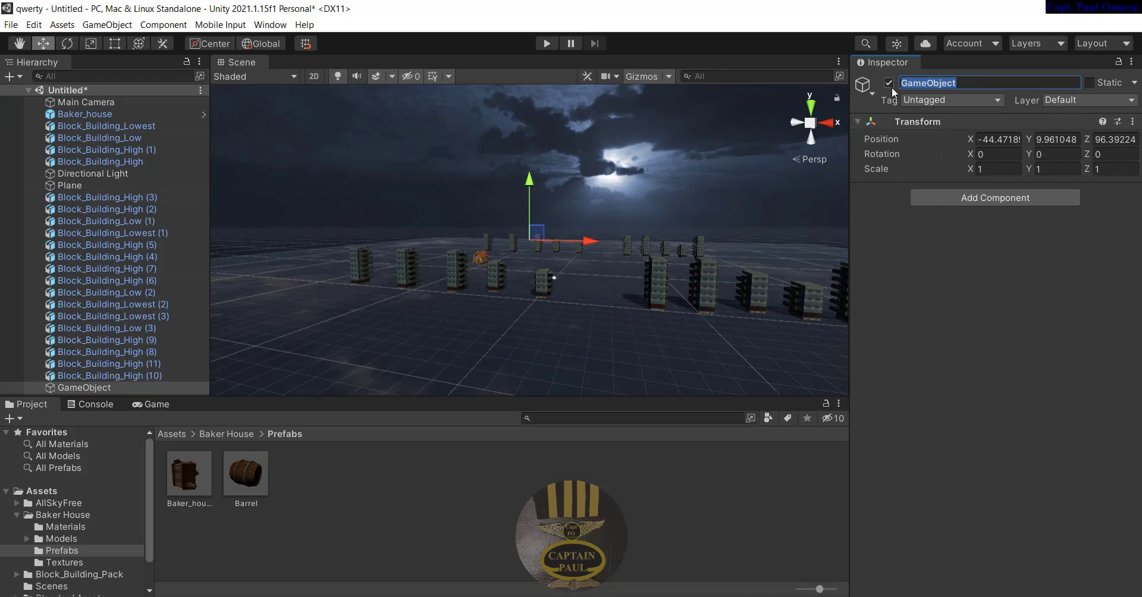
type("Buildings")
key("Return")
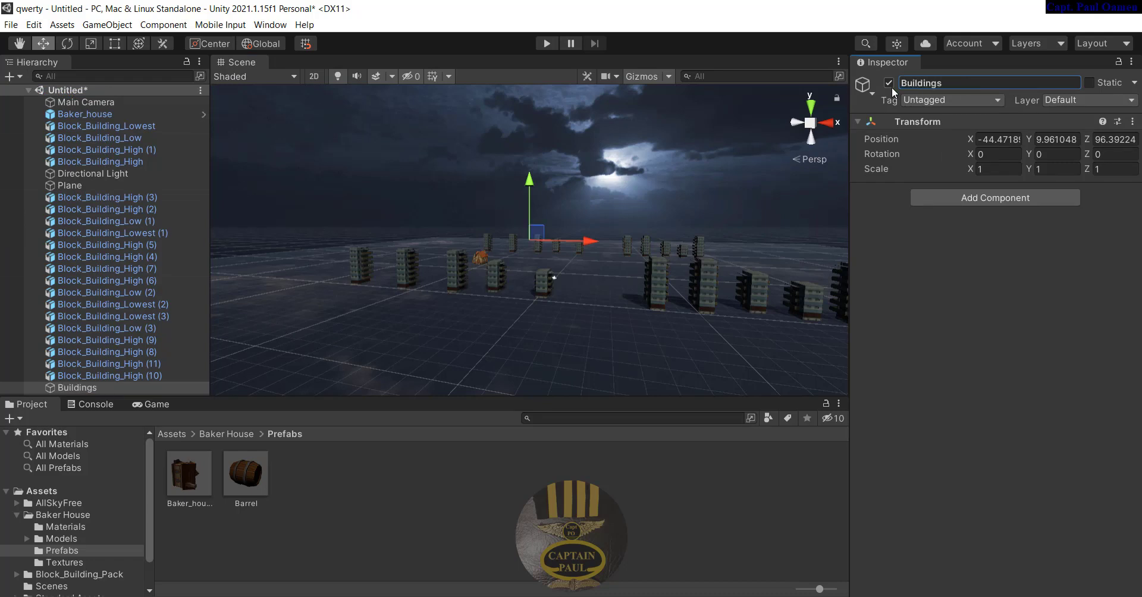
Parent all the block buildings and Baker_house under the Buildings object.
left_click(162, 198)
left_click(150, 376, "shift")
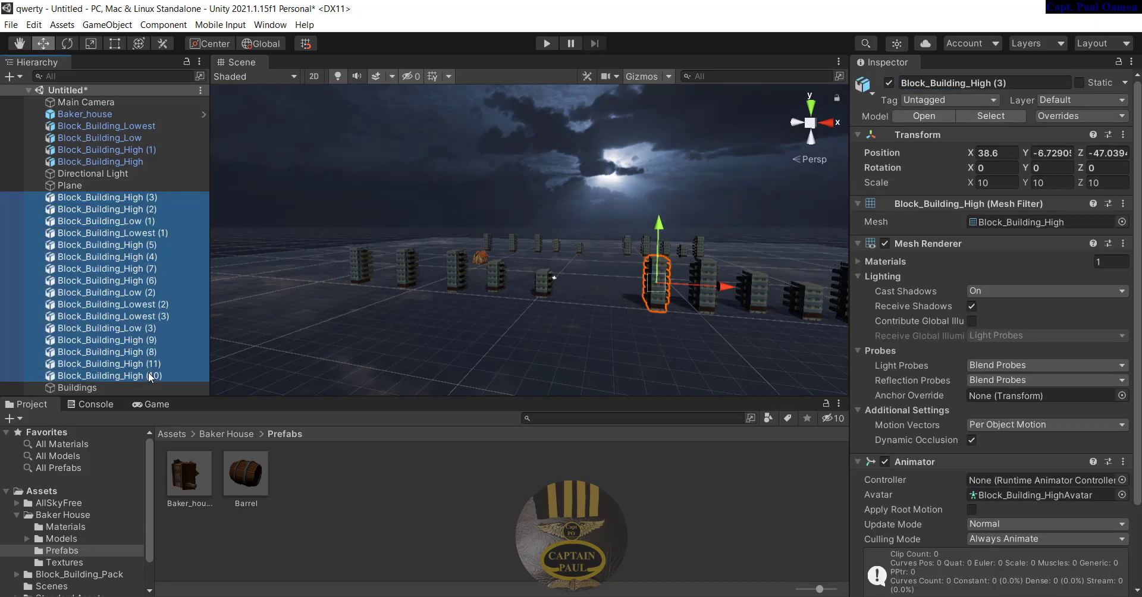
left_click_drag(147, 373, 141, 387)
left_click(39, 199)
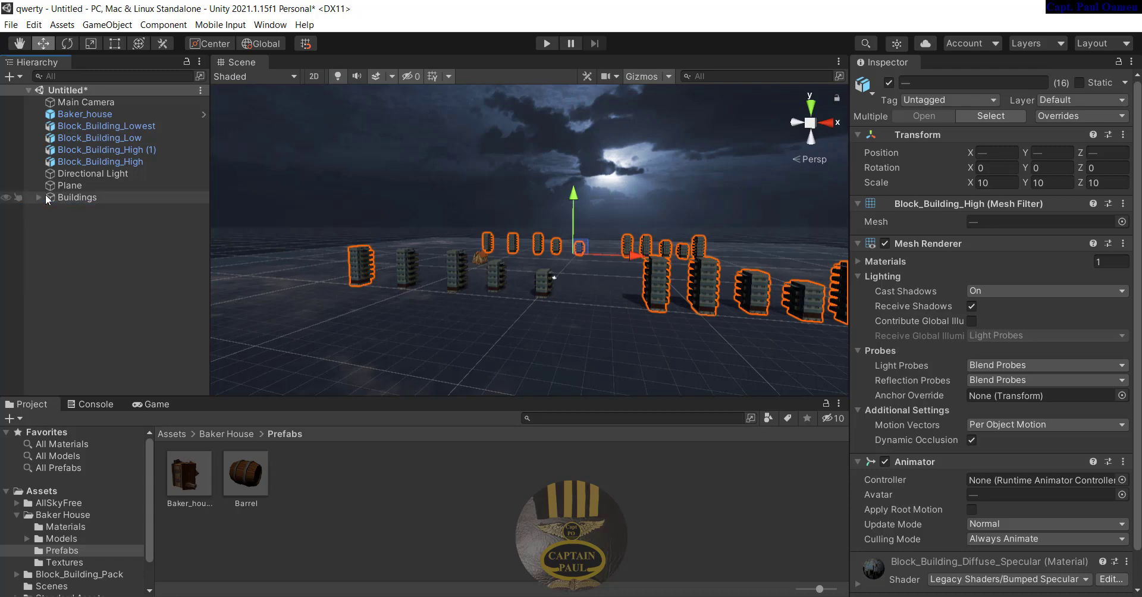
left_click(106, 162)
left_click(104, 114, "shift")
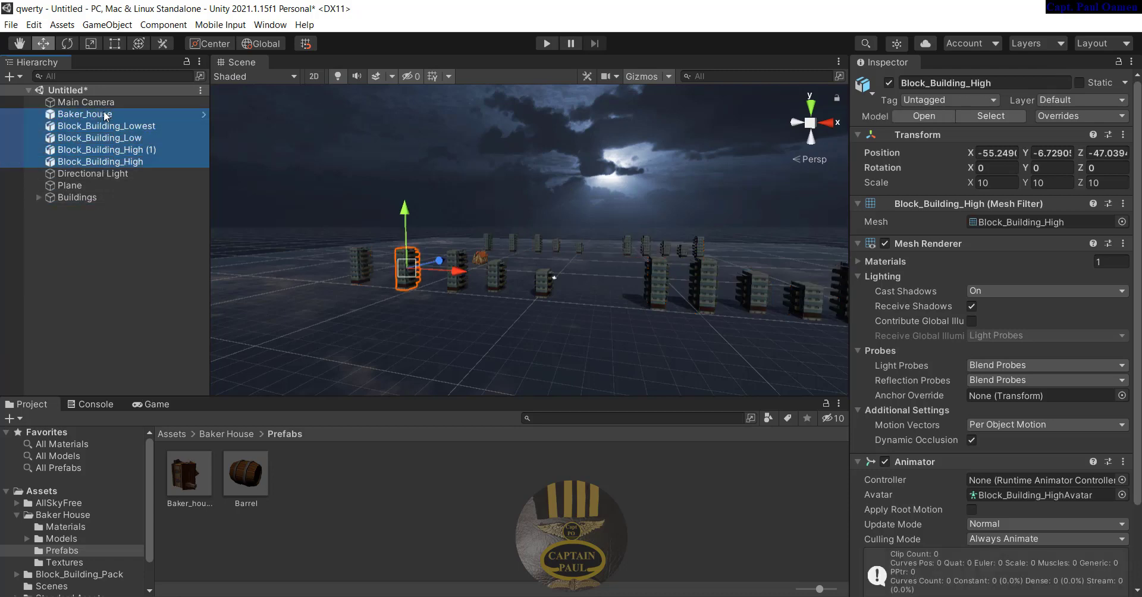
left_click_drag(105, 158, 82, 196)
left_click(39, 137)
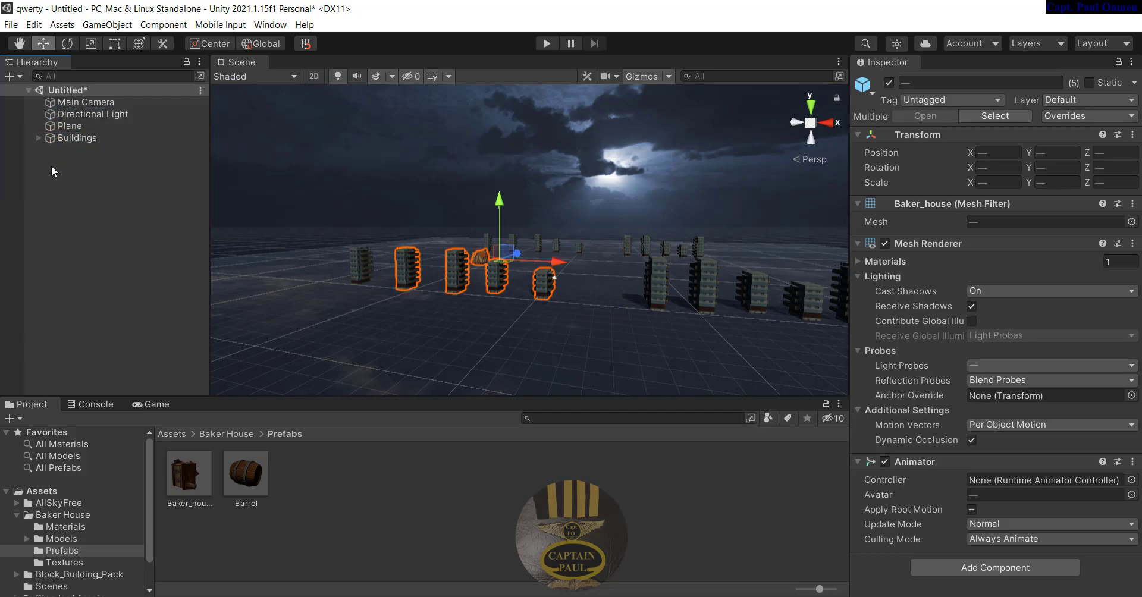
Create another empty game object at the scene's root level and name it StreetLight.
right_click(73, 213)
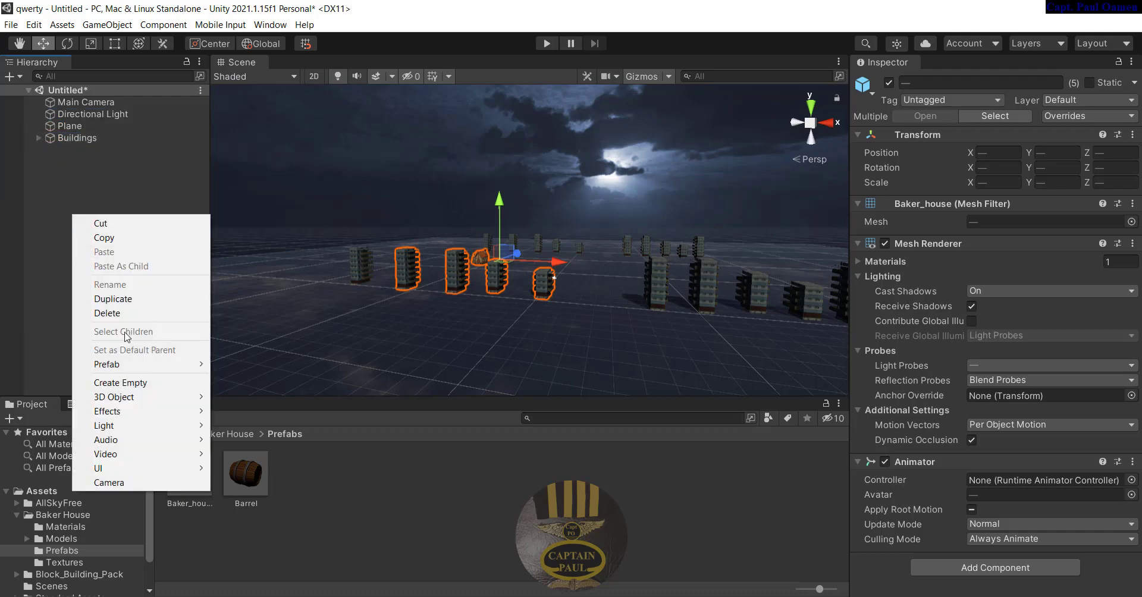
left_click(120, 383)
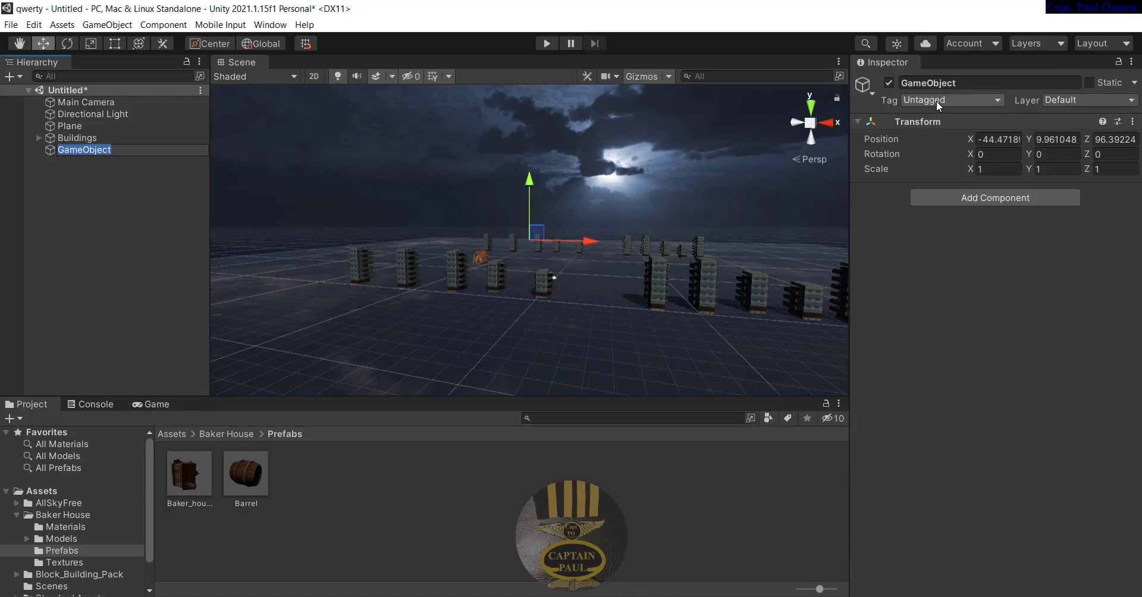
left_click(967, 84)
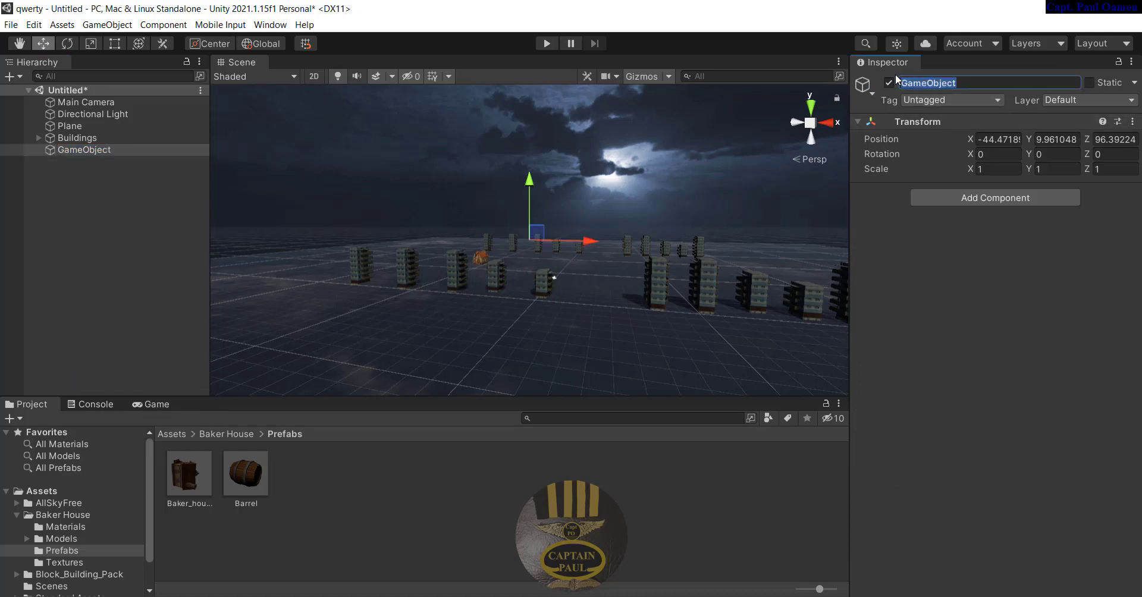
type("StreetLight")
key("Return")
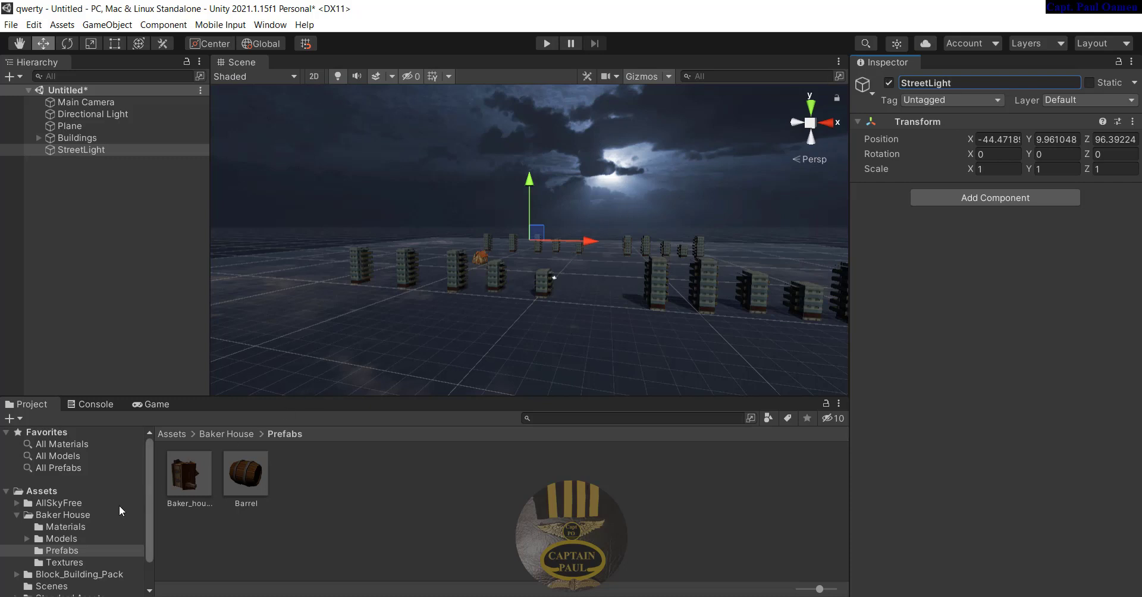
Place Street_Light_01_2_Old_Prefab from the Street_props Streetlight folder on the plane between the two front building groups.
left_click_drag(154, 496, 153, 522)
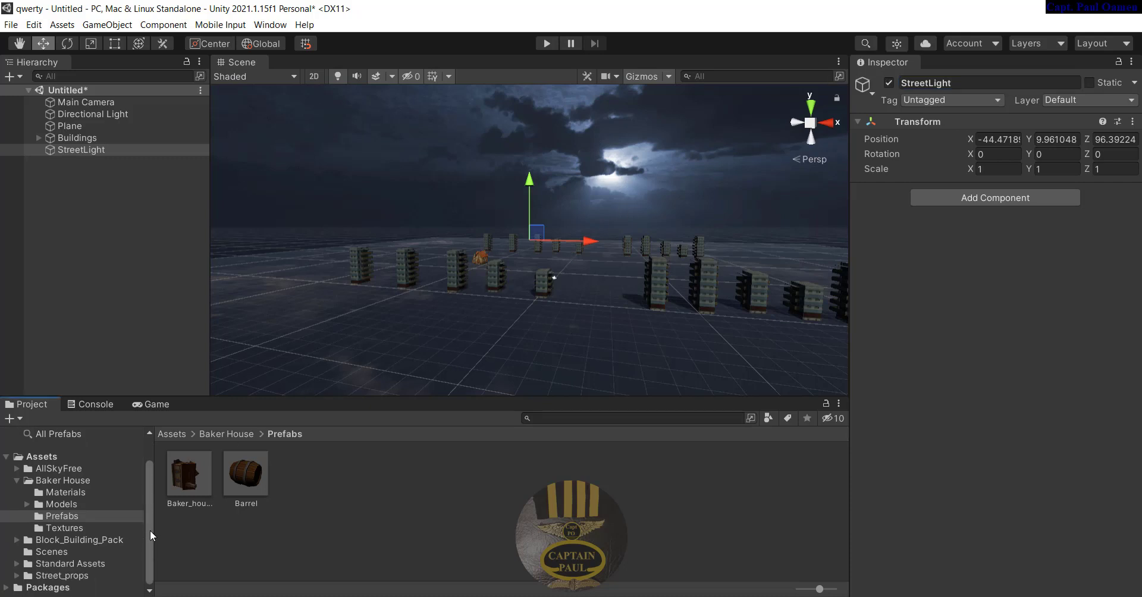
left_click(62, 576)
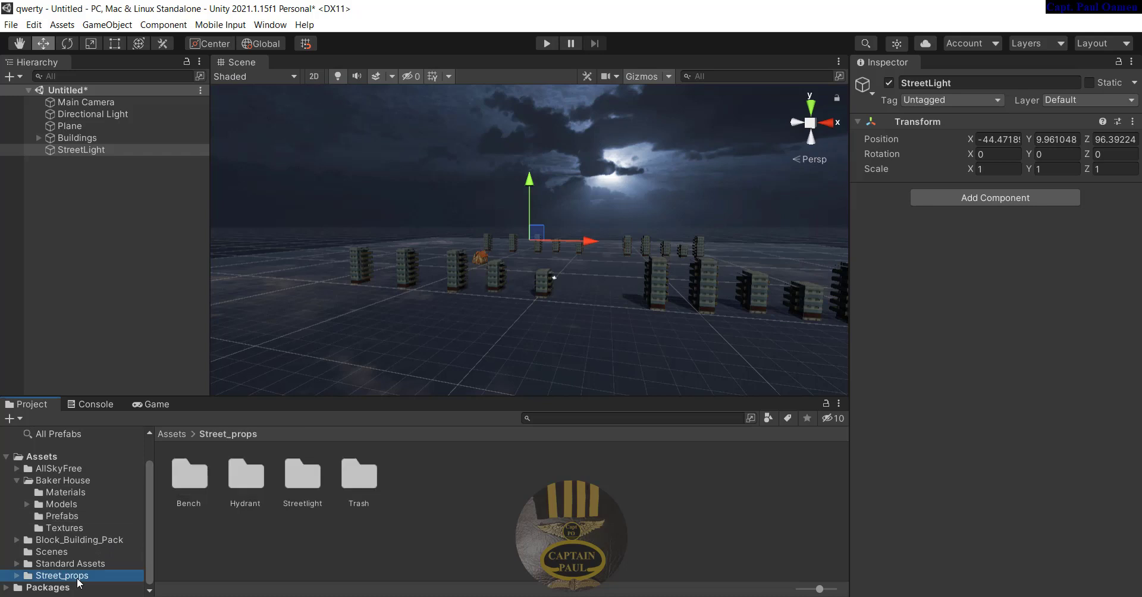
double_click(303, 484)
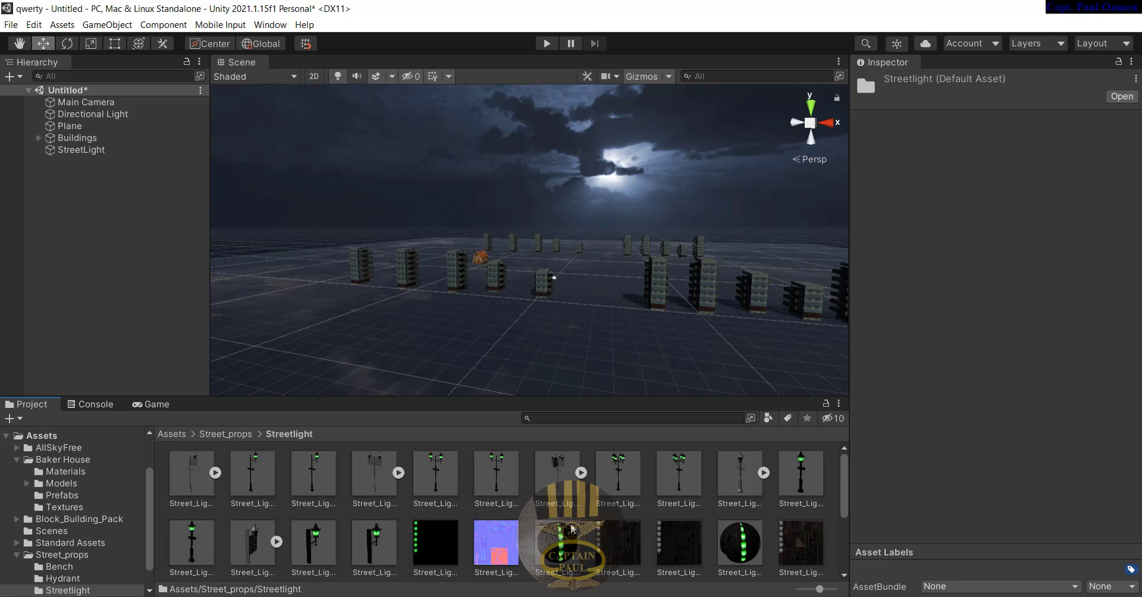
left_click_drag(499, 488, 560, 303)
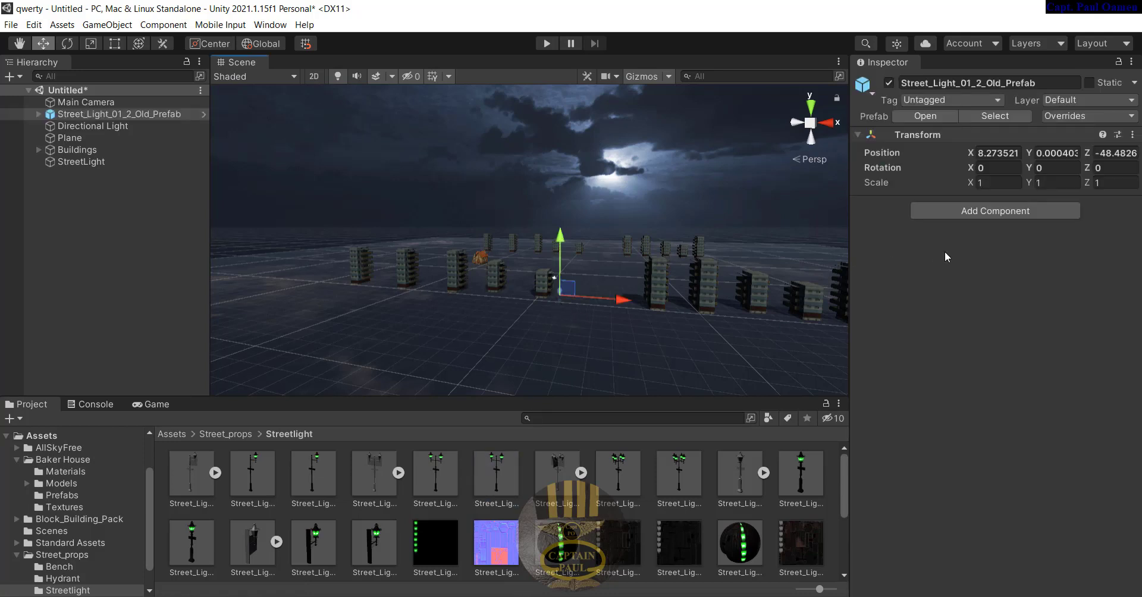
Set the street light's scale to 3 on the X, Y and Z axes.
left_click(996, 183)
type("3")
left_click(1057, 182)
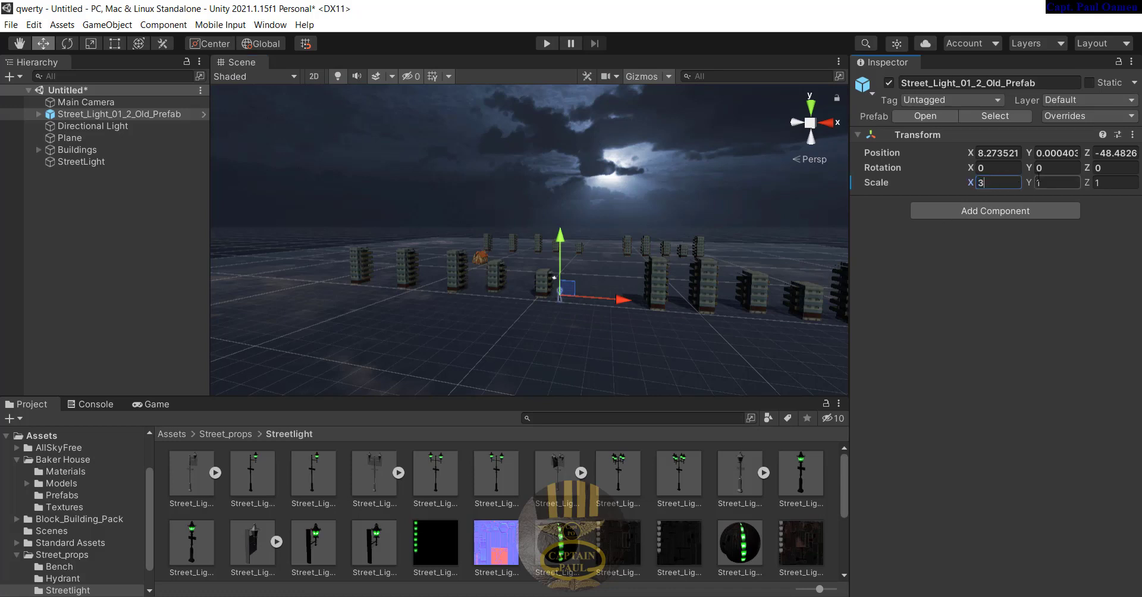
type("3")
left_click(1101, 185)
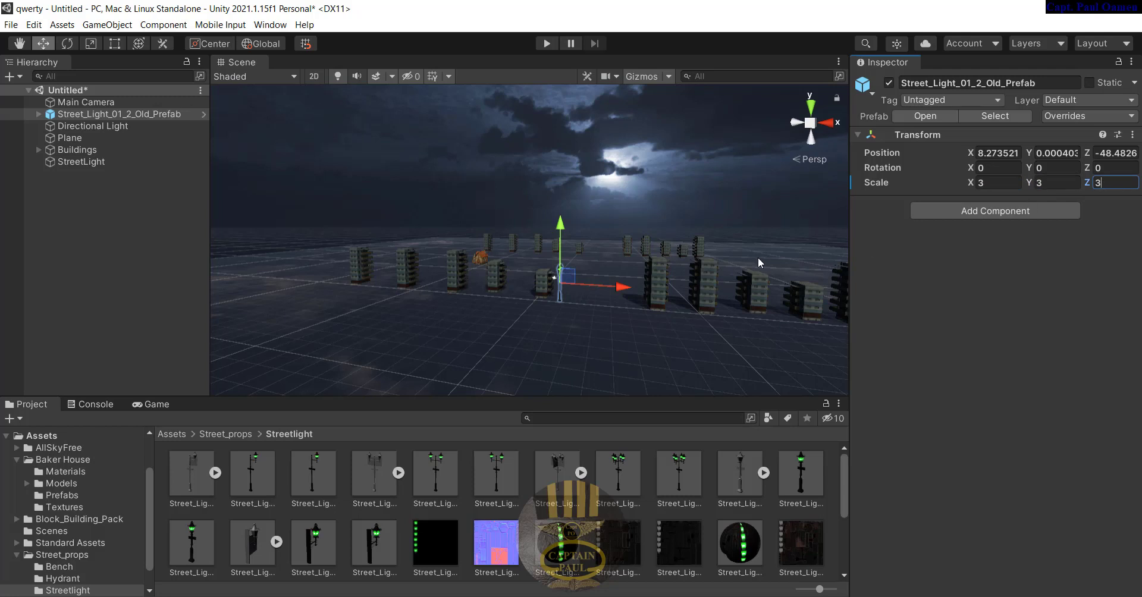
Set the street light's scale to 2 on the X, Y and Z axes.
type("3")
left_click(1048, 181)
type("2")
left_click(996, 183)
type("2")
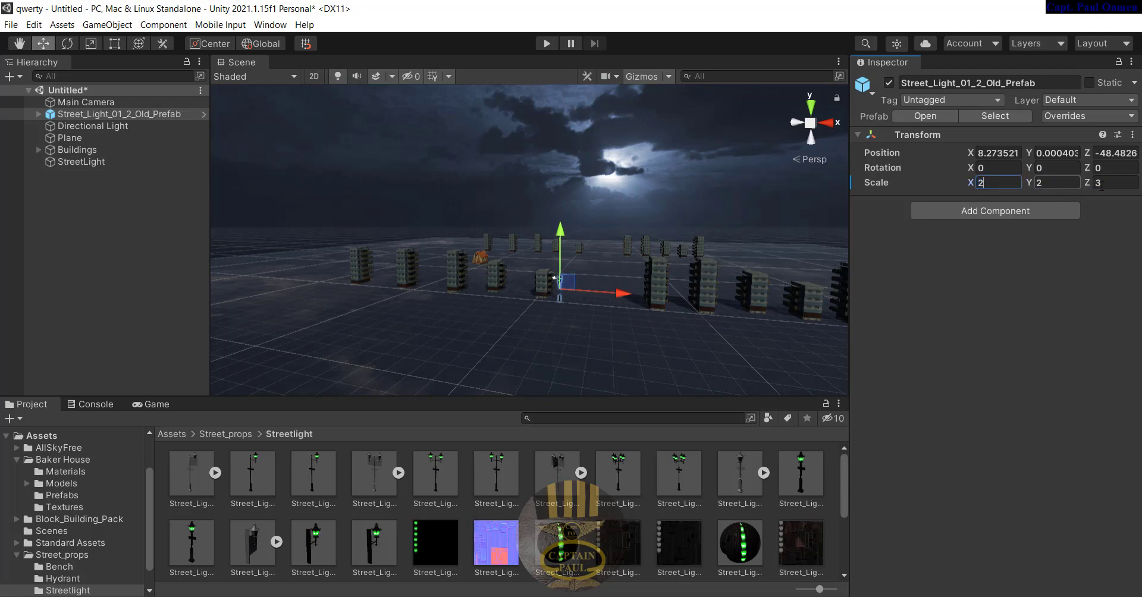
left_click(1103, 183)
type("2")
Move the street light along the X axis to 8.64 and parent it under the StreetLight object.
left_click(590, 333)
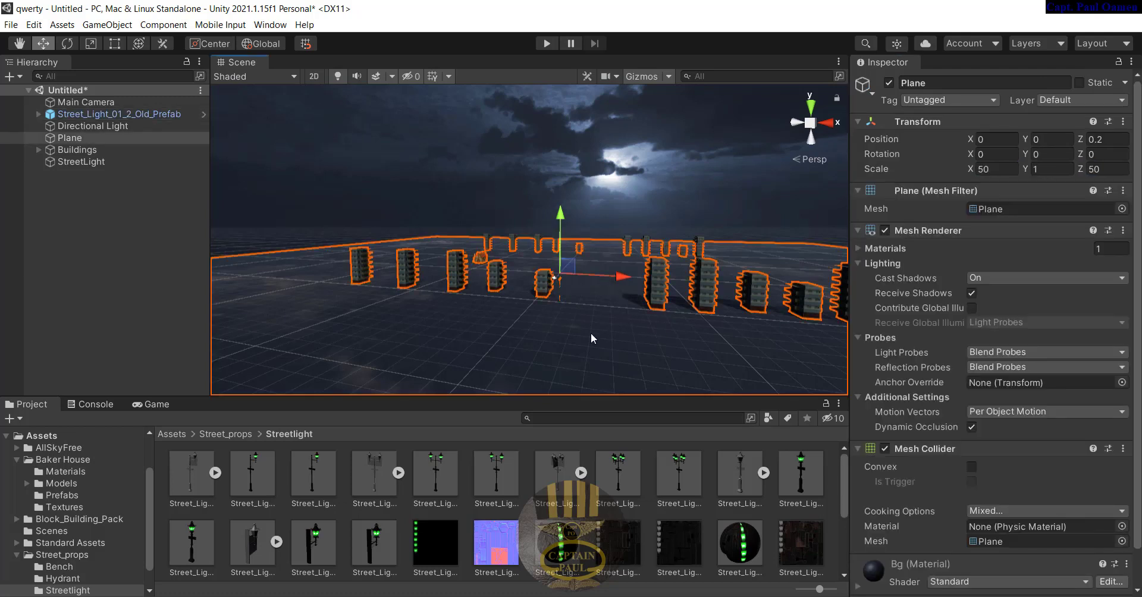
left_click(586, 205)
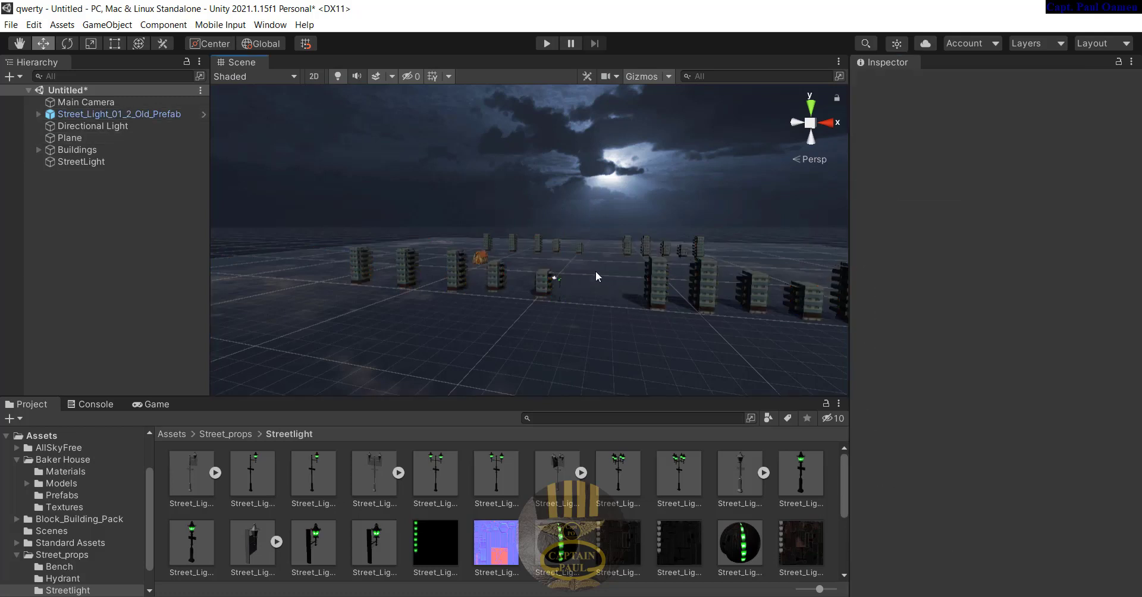
left_click(558, 286)
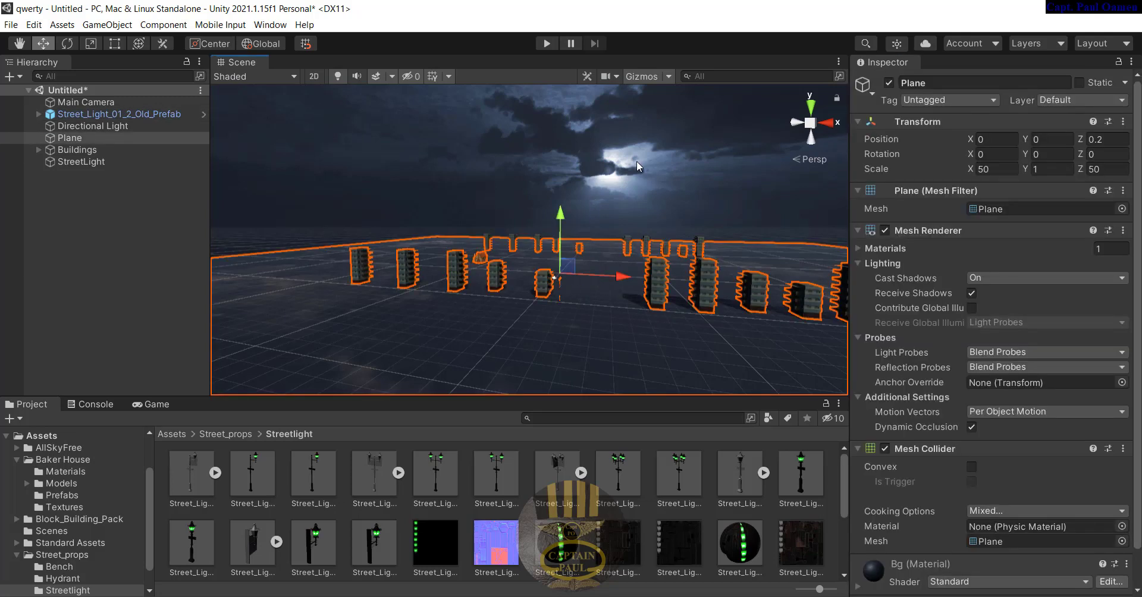
scroll(636, 162, "up", 5)
right_click_drag(686, 298, 643, 216)
middle_click_drag(641, 192, 610, 174)
left_click(455, 240)
left_click(398, 267)
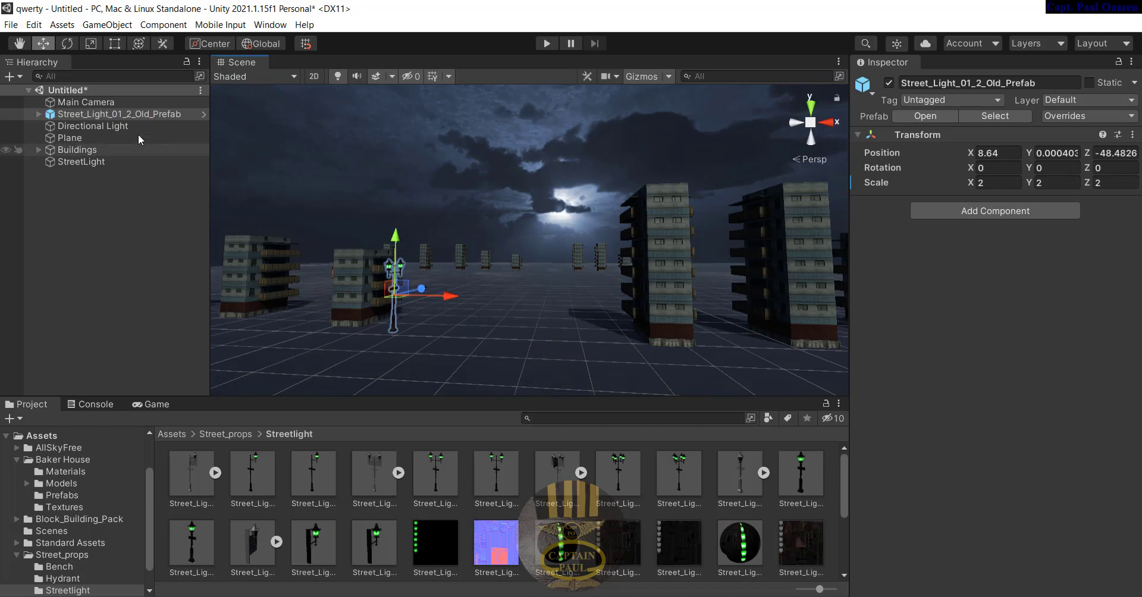
left_click(141, 114)
left_click_drag(138, 115, 121, 162)
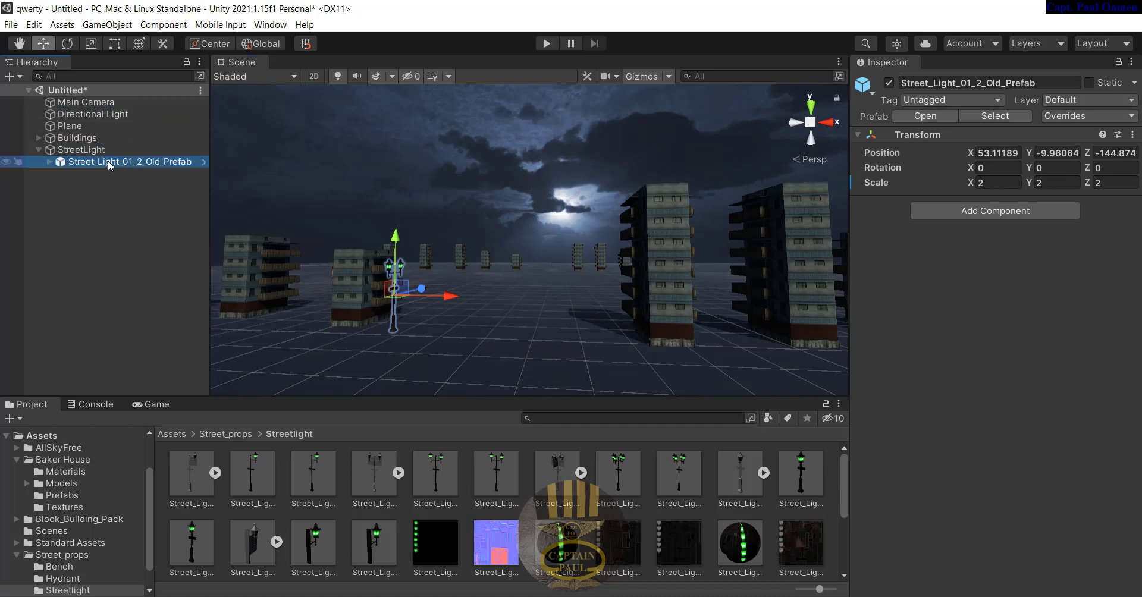
Duplicate the street light and move the copy back along the Z axis to -131.5.
right_click(110, 161)
left_click(149, 245)
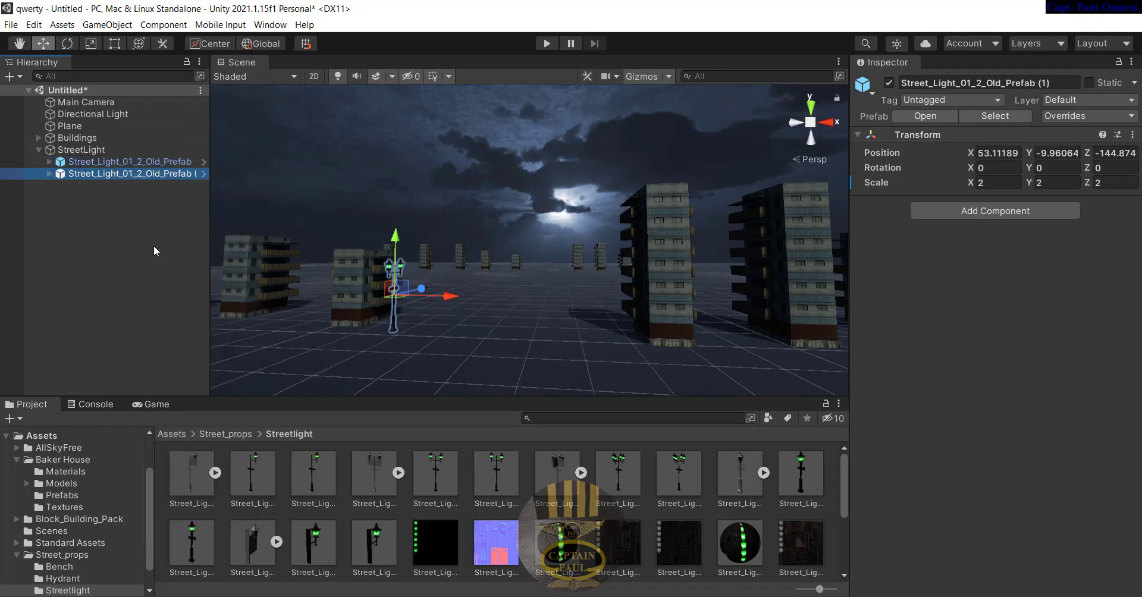
left_click_drag(422, 291, 463, 278)
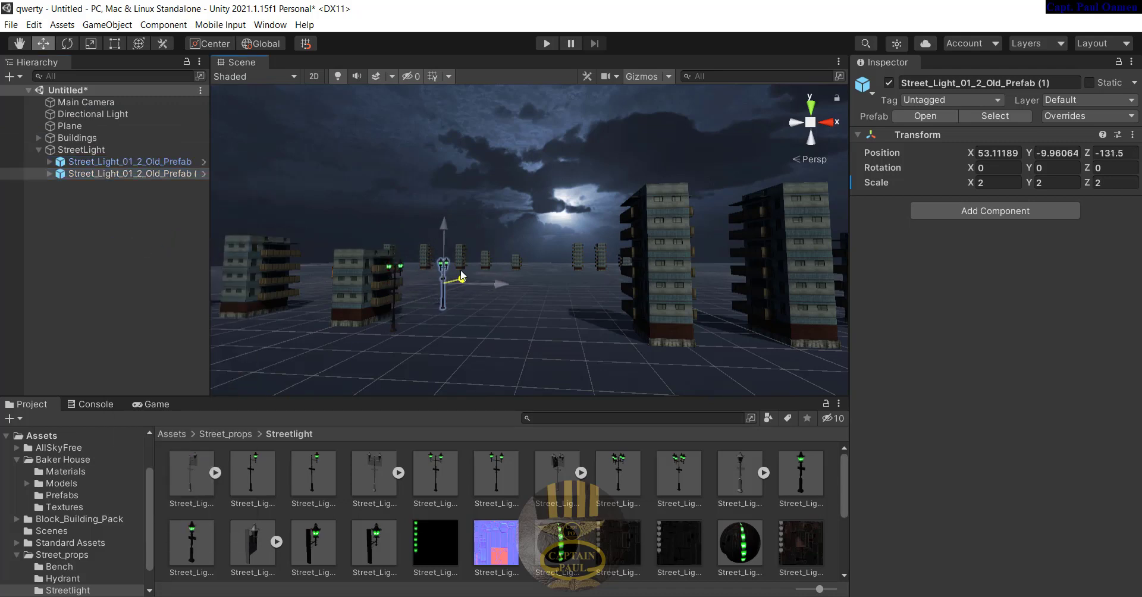
Duplicate both street lights together and move the two copies farther back along the Z axis to extend the row.
left_click(167, 164, "ctrl")
right_click(167, 176)
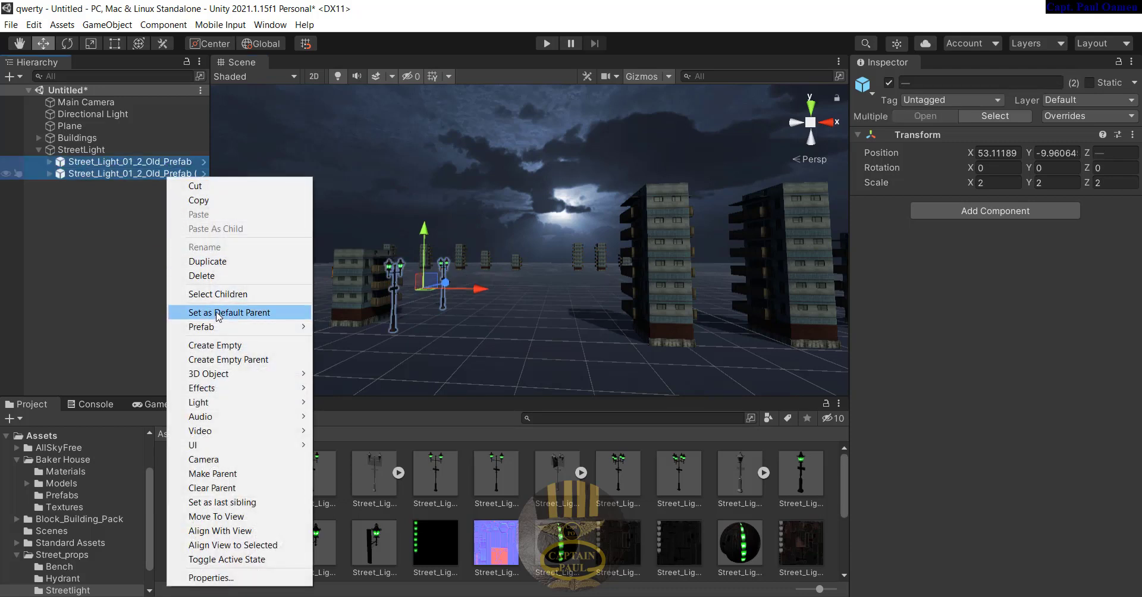
left_click(219, 266)
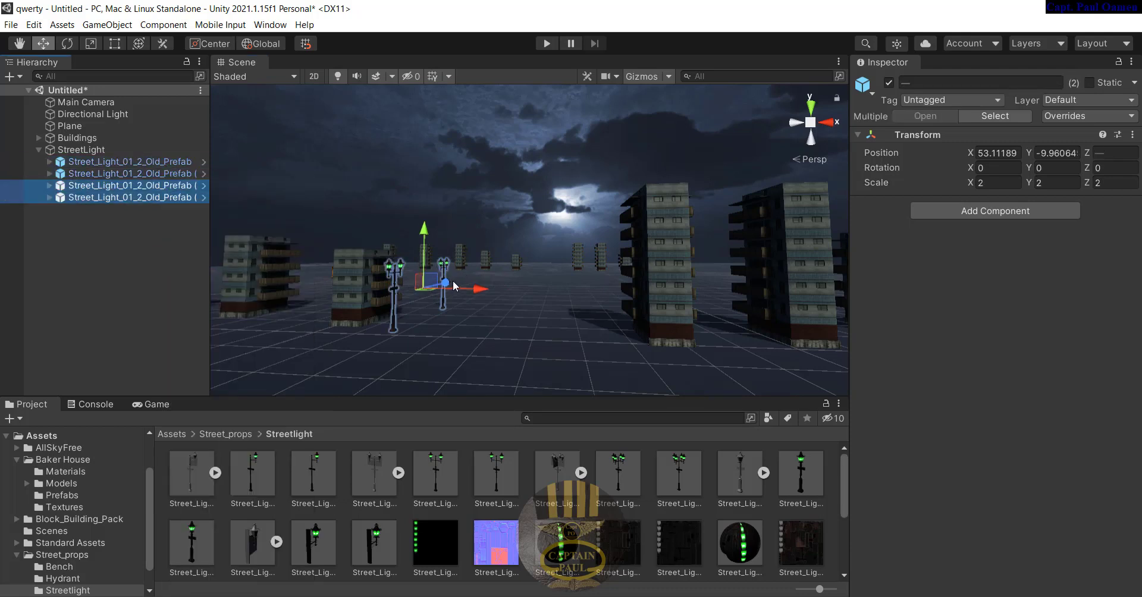
left_click_drag(445, 285, 493, 261)
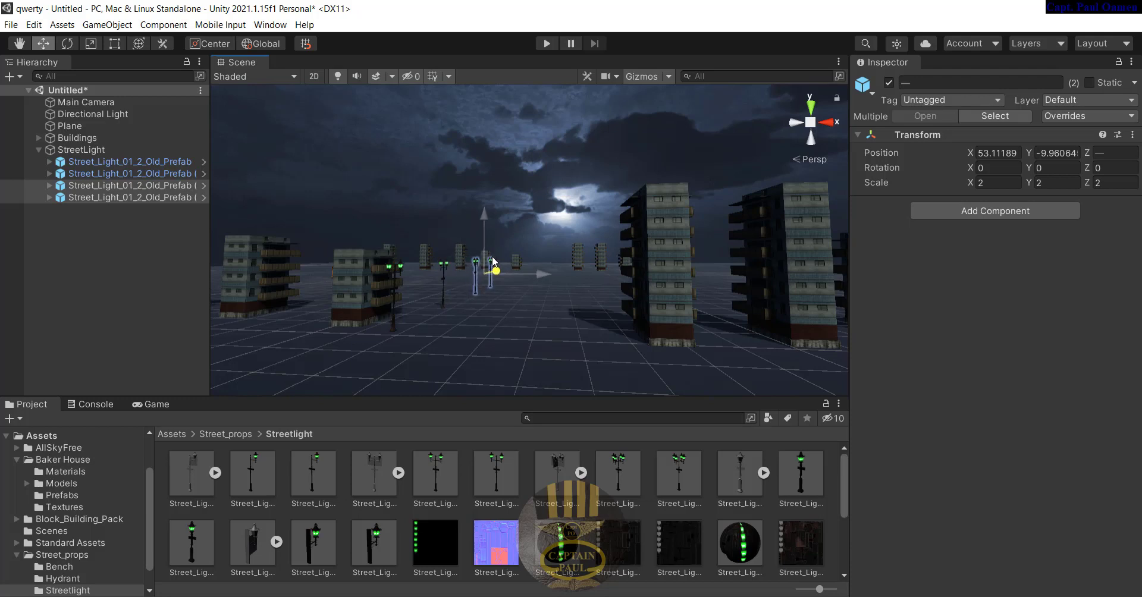
Duplicate all four street lights and move the copies along the Z axis beyond the far end of the row.
left_click(160, 163, "ctrl")
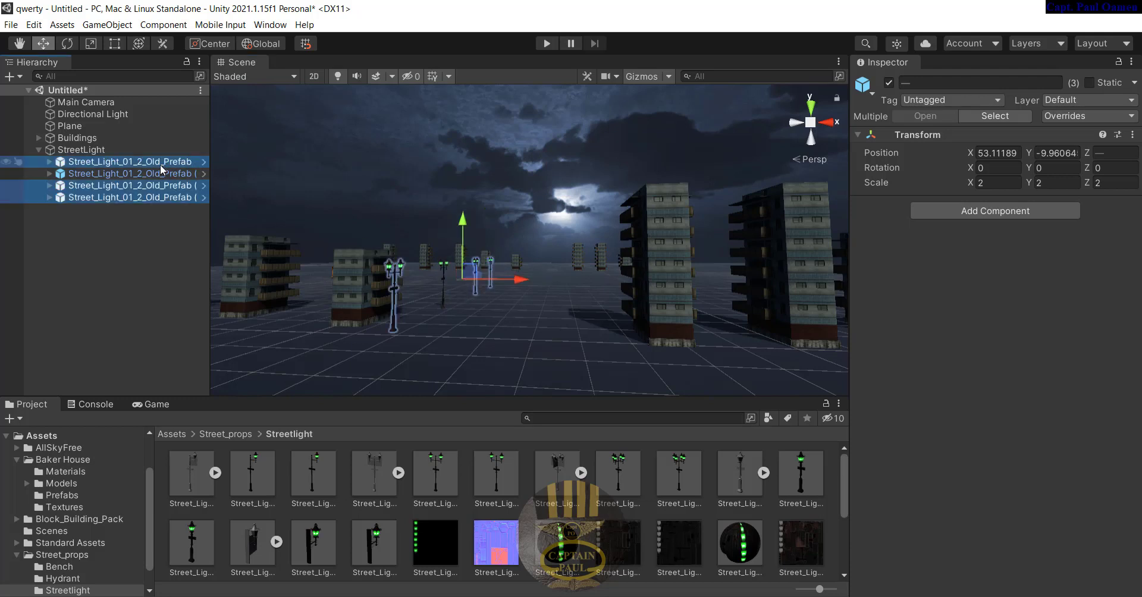
left_click(160, 169, "ctrl")
right_click(160, 173)
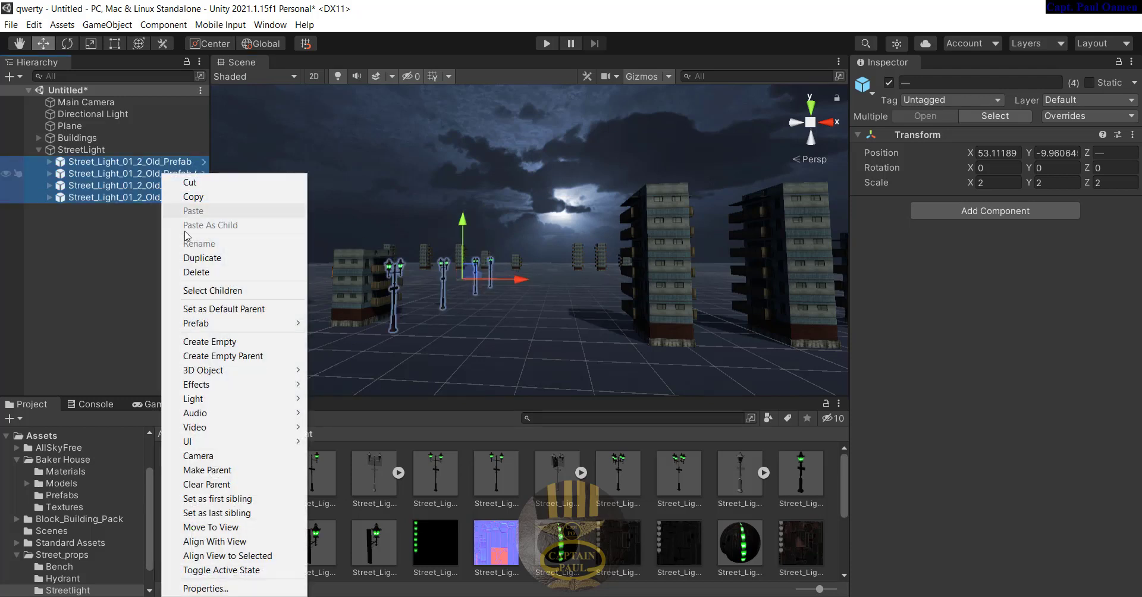
left_click(222, 258)
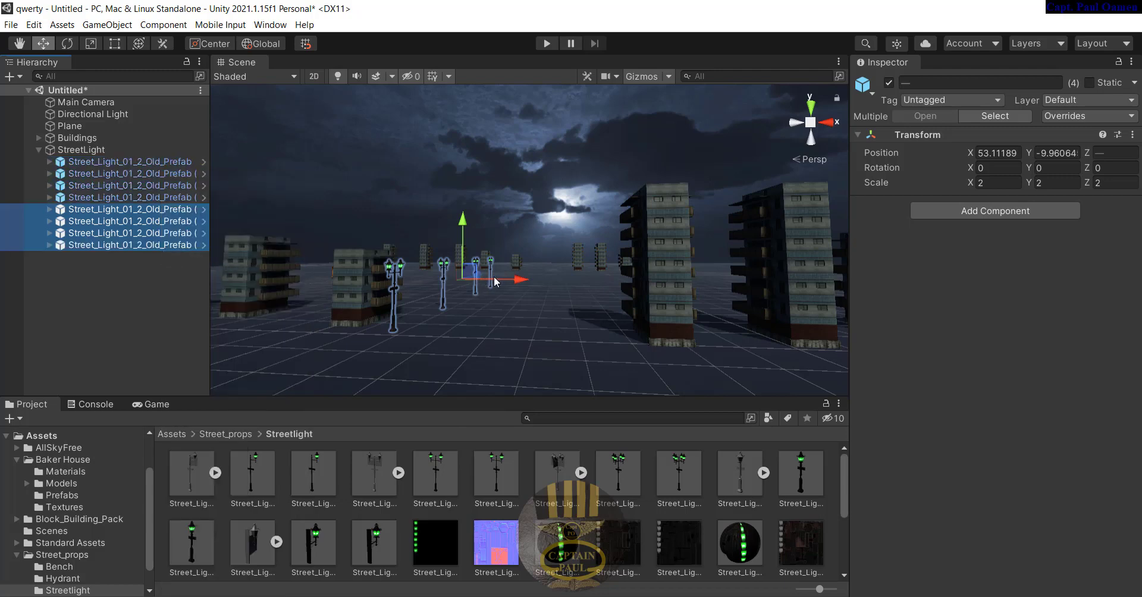
left_click_drag(478, 277, 525, 277)
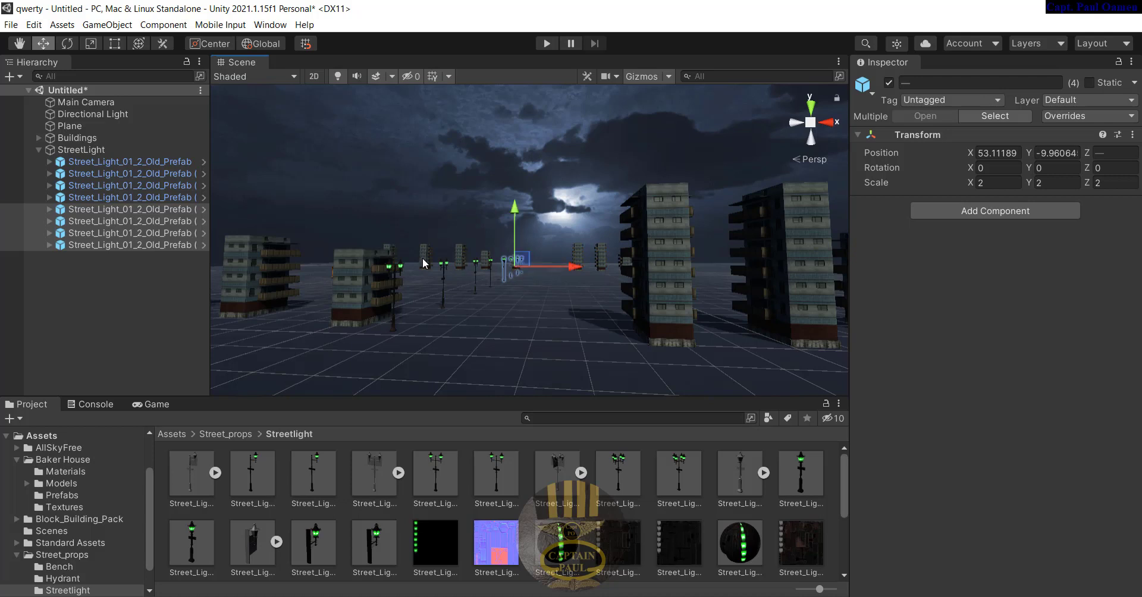
Duplicate the complete row of eight street lights and move the copies along X to 79.6, beside the opposite buildings.
left_click(163, 246, "ctrl")
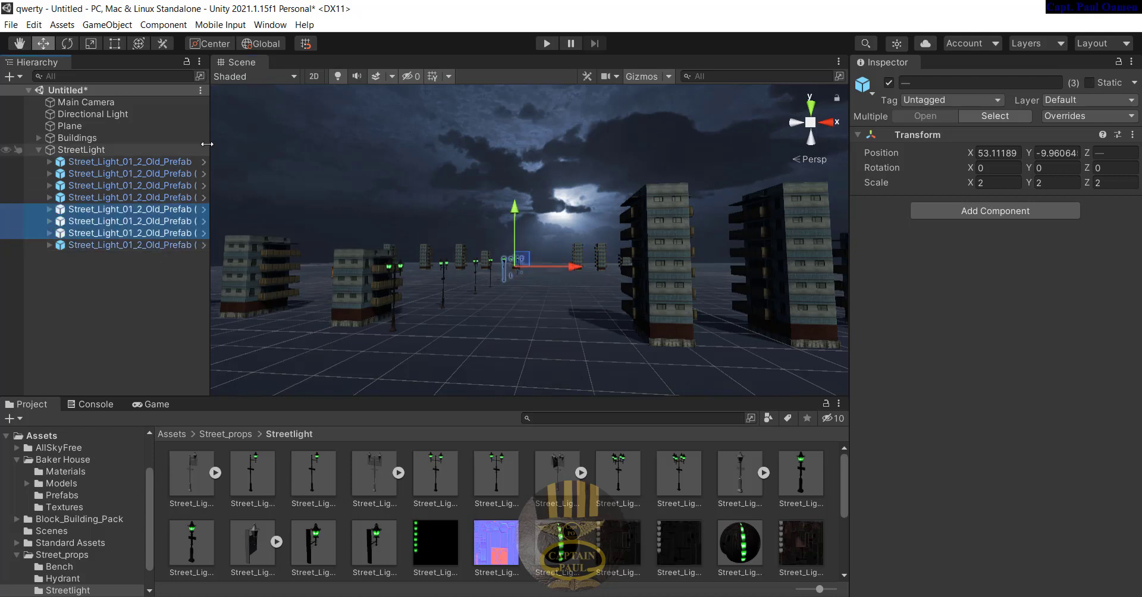
left_click(142, 161)
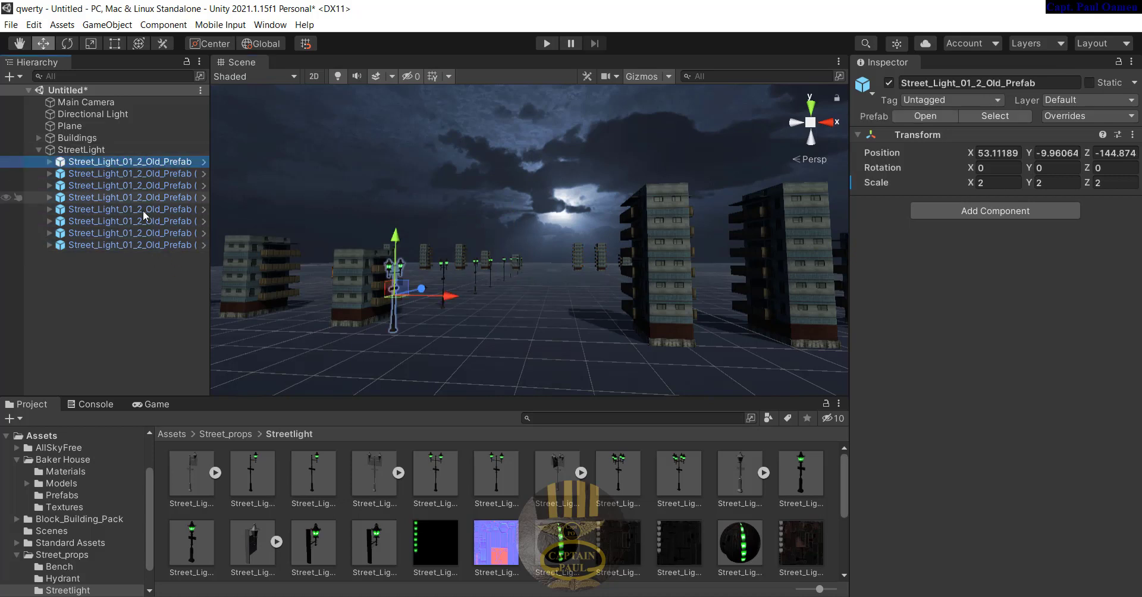
left_click(146, 245, "shift")
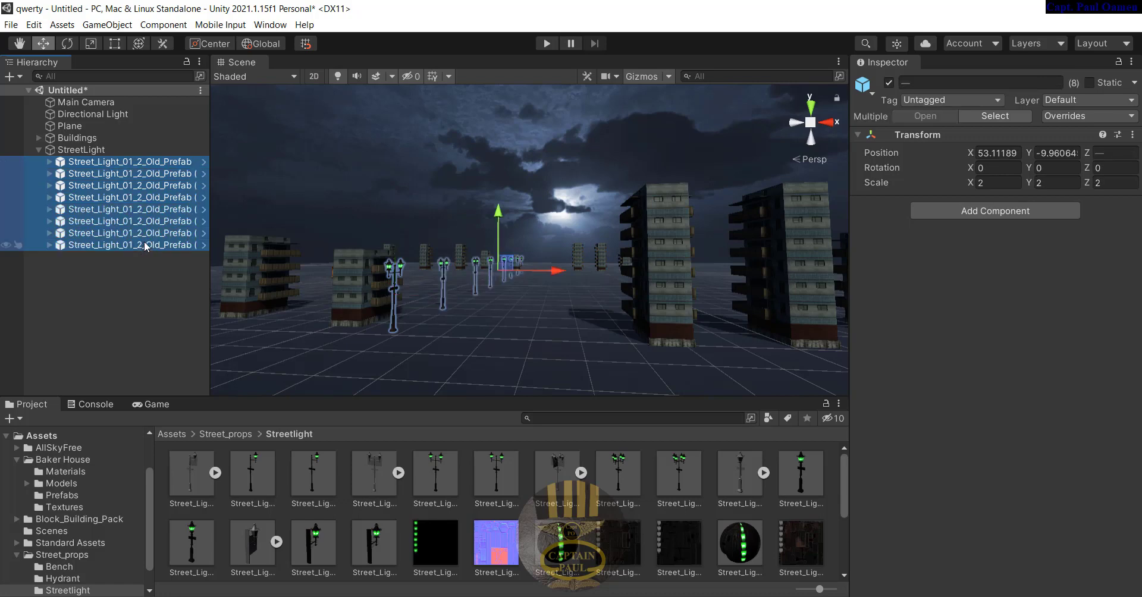
right_click(146, 245)
left_click(202, 291)
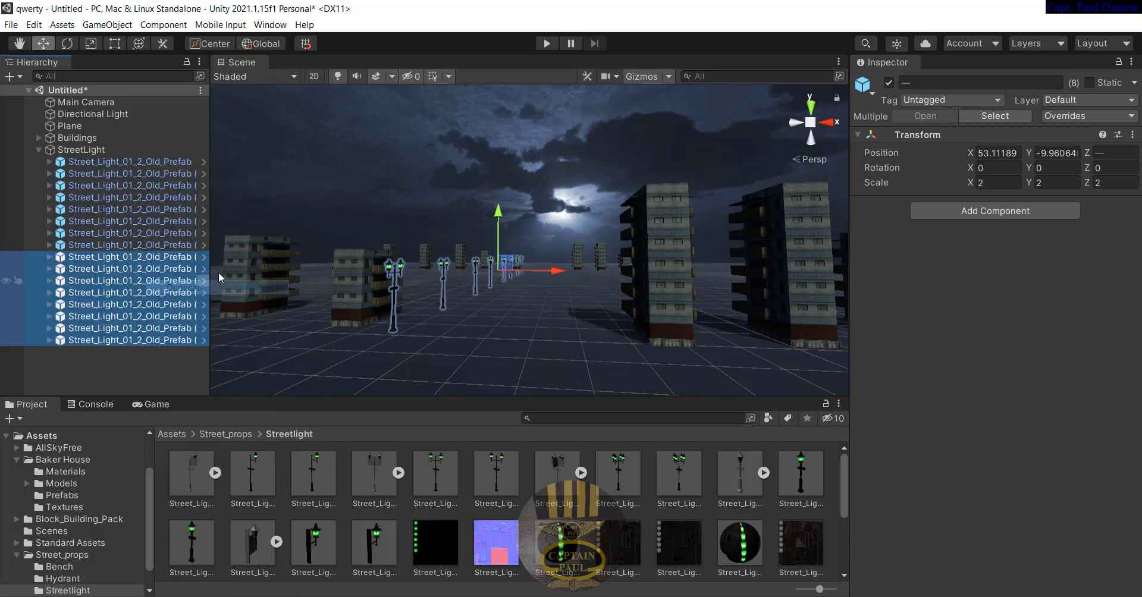
left_click_drag(550, 273, 640, 298)
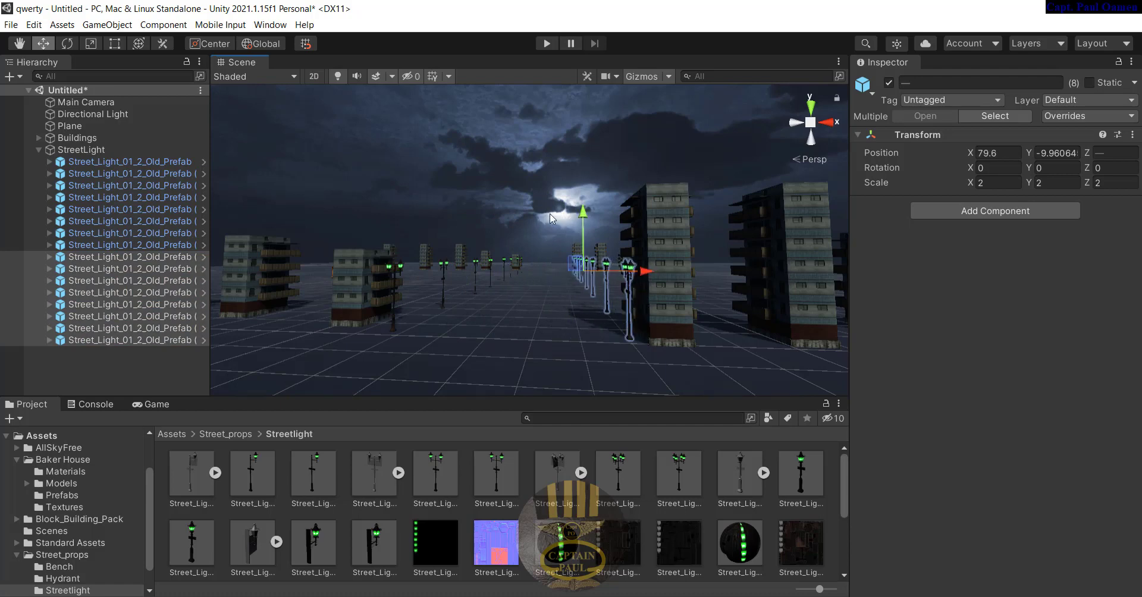
Run the scene in Play mode to check both rows of street lights, and stop it again.
left_click(547, 44)
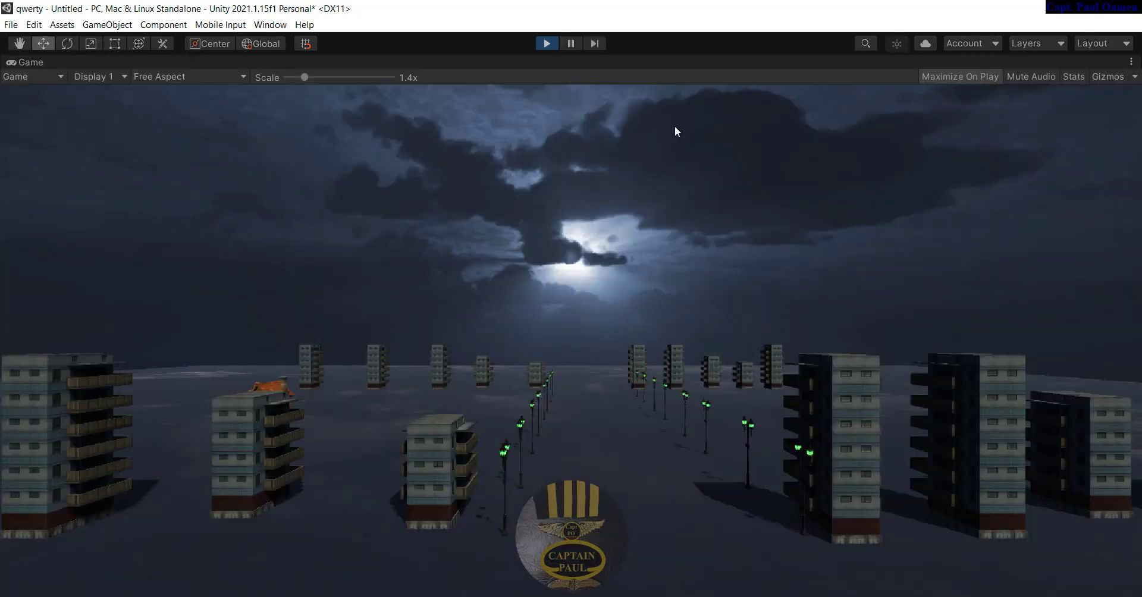
left_click(547, 44)
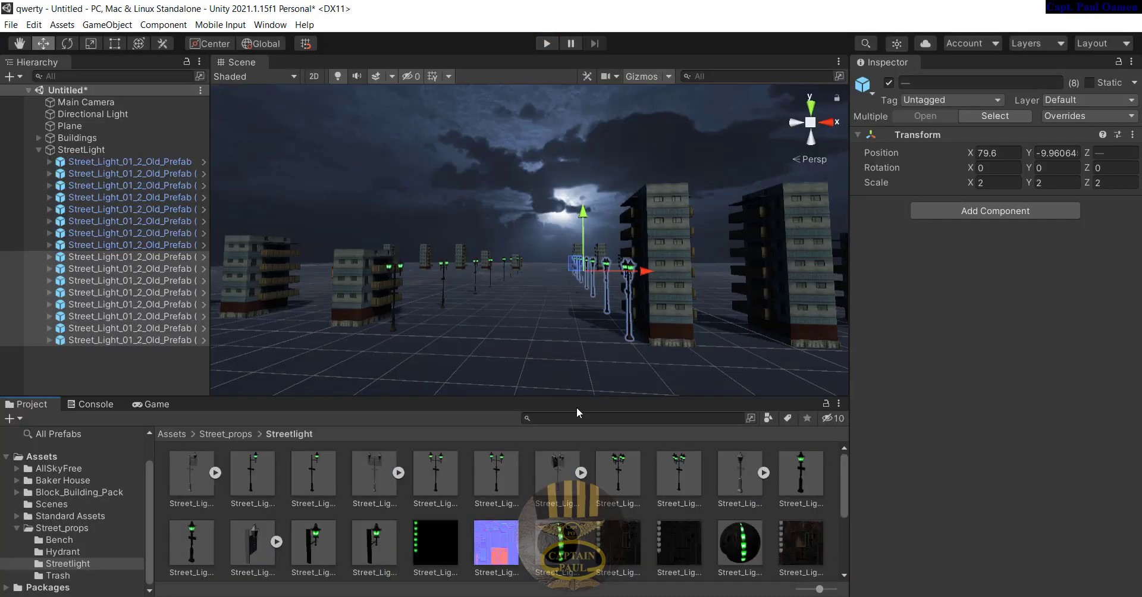
left_click(479, 371)
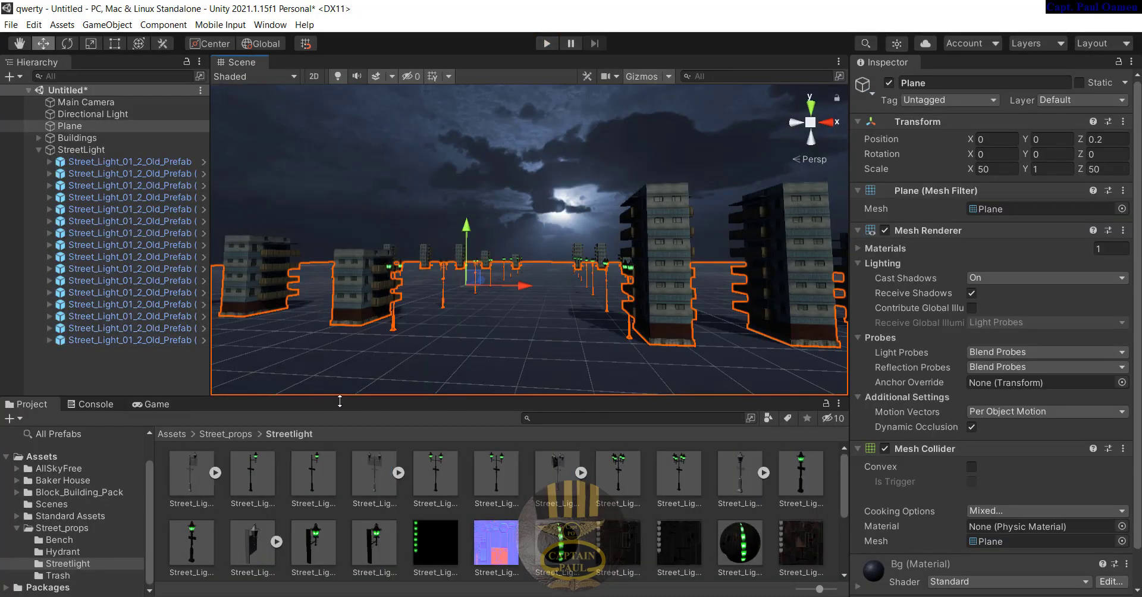
Place the RollerBall prefab from the Standard Assets Characters folder on the plane in front of the street light rows.
left_click(62, 516)
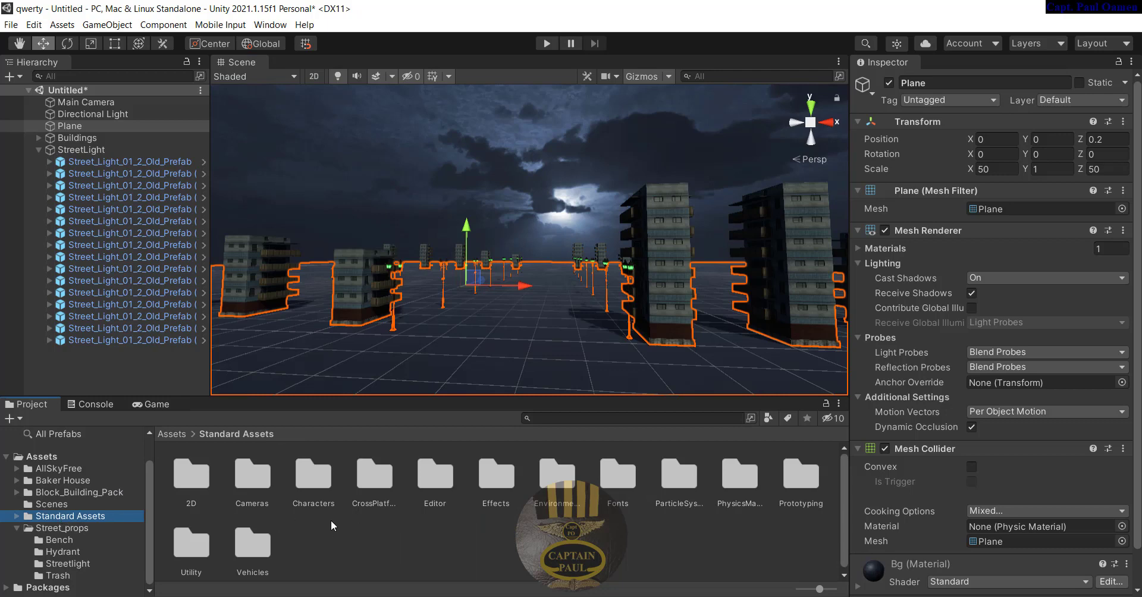
double_click(287, 493)
double_click(252, 481)
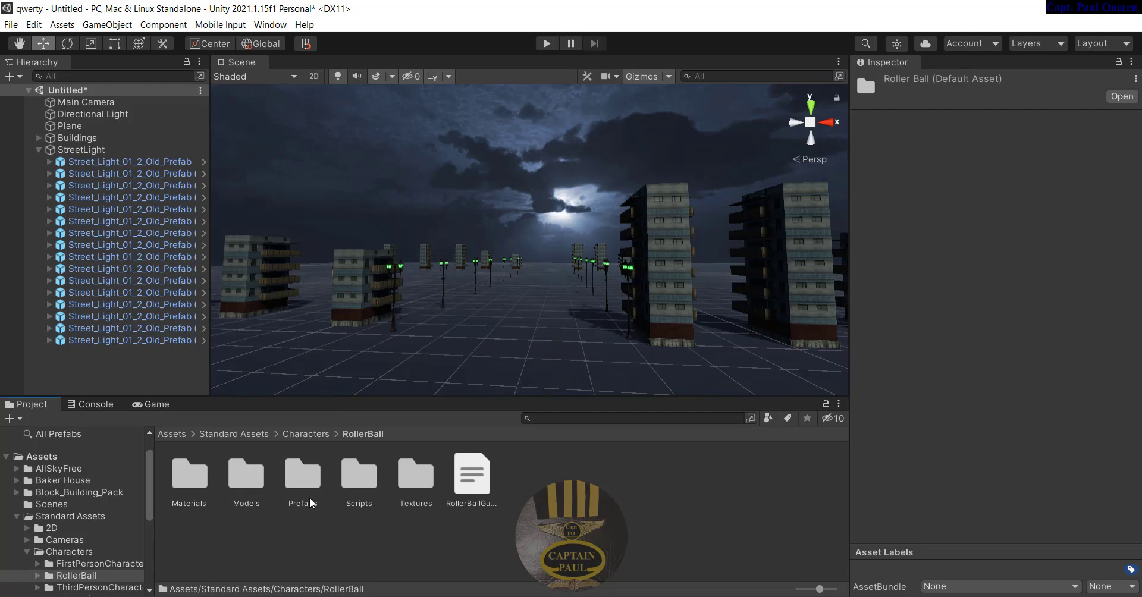
double_click(304, 483)
left_click_drag(193, 476, 471, 375)
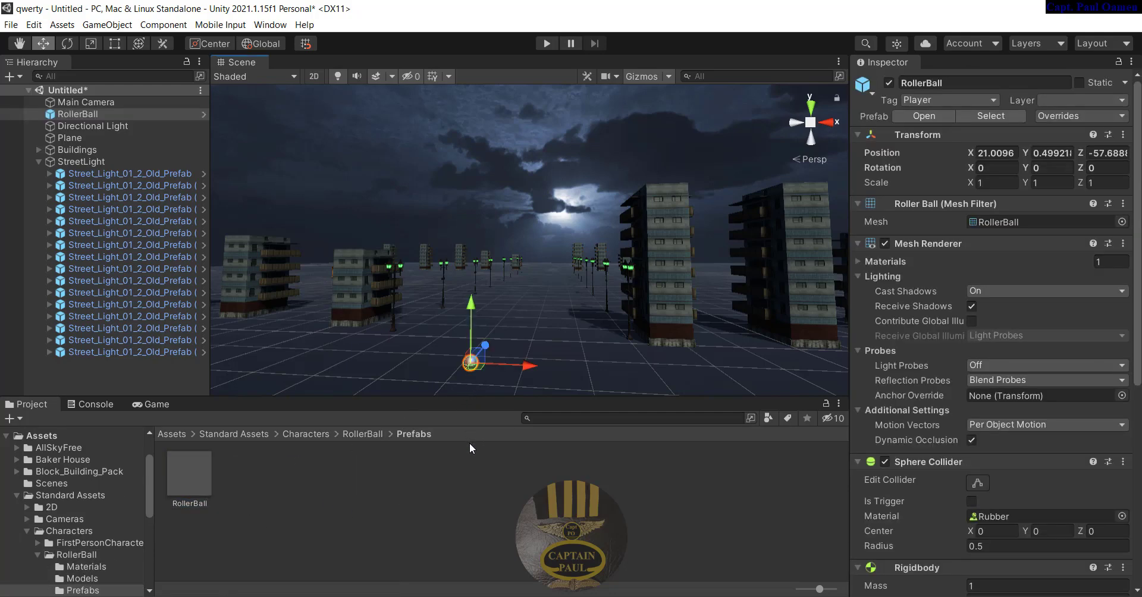
Place the ThirdPersonController prefab from the ThirdPersonCharacter Prefabs folder on the plane behind the RollerBall.
left_click(312, 434)
double_click(300, 493)
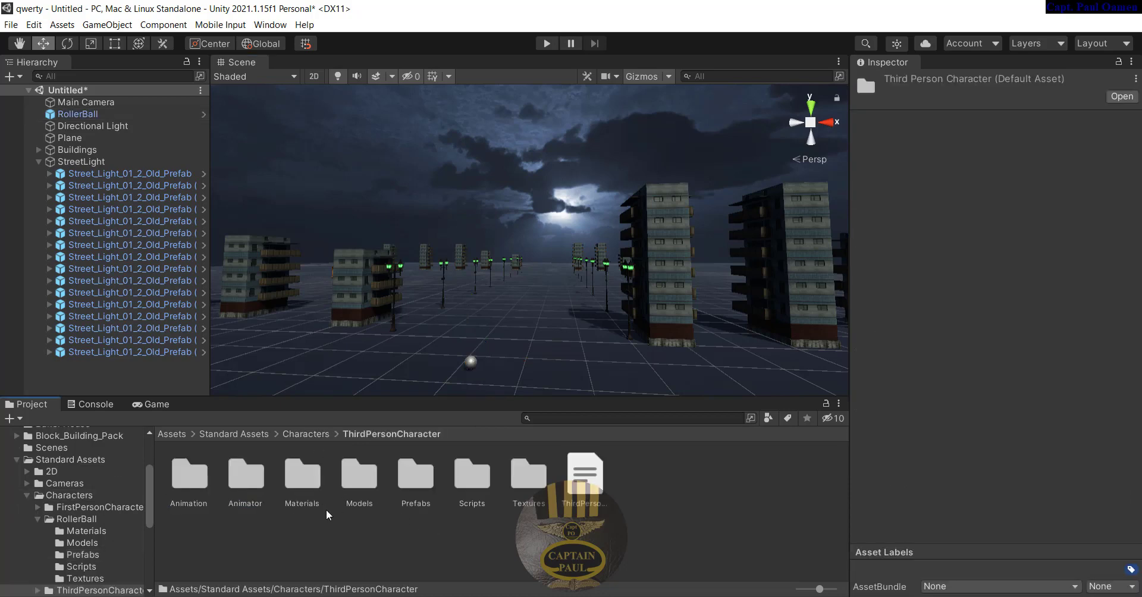
double_click(413, 483)
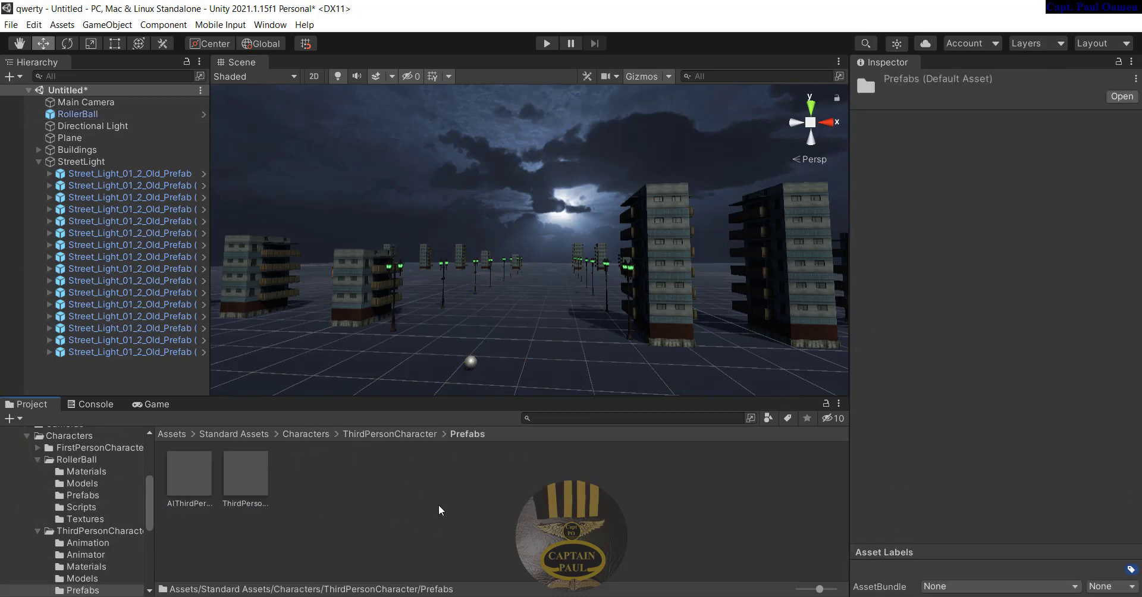
left_click_drag(250, 479, 458, 333)
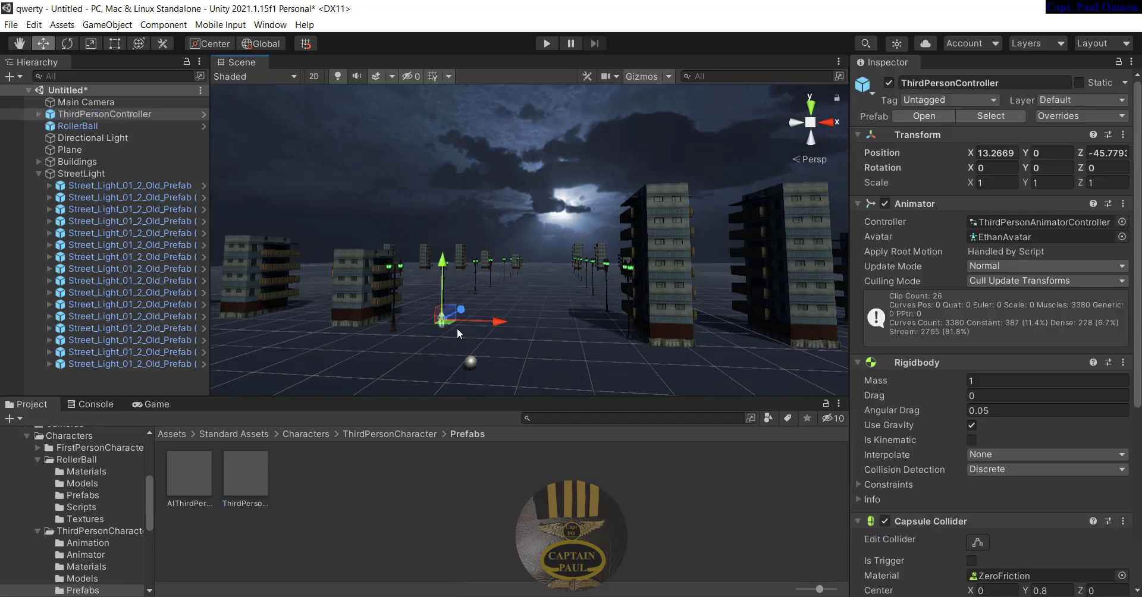
Set the ThirdPersonController's scale to 3 on all axes and move it back to X 2.7, Z -8.
left_click(990, 183)
type("3")
key("Tab")
type("3")
key("Tab")
type("3")
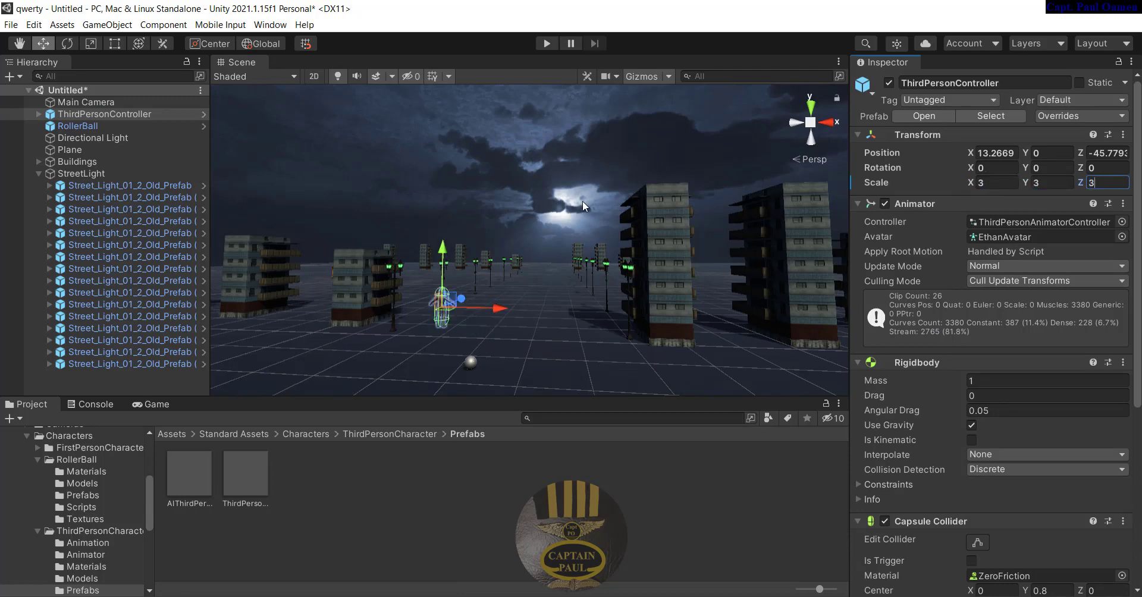
left_click_drag(463, 299, 522, 281)
Place the Car prefab from the Standard Assets Vehicles Car folder on the plane beside the RollerBall, in front of the buildings.
left_click_drag(149, 513, 148, 559)
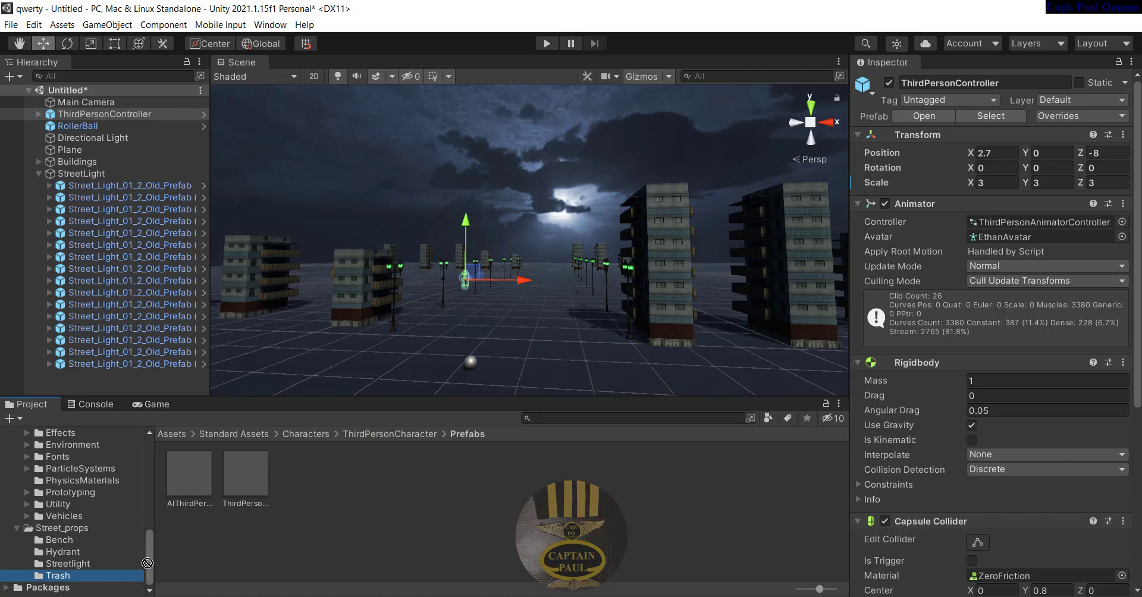
left_click(82, 516)
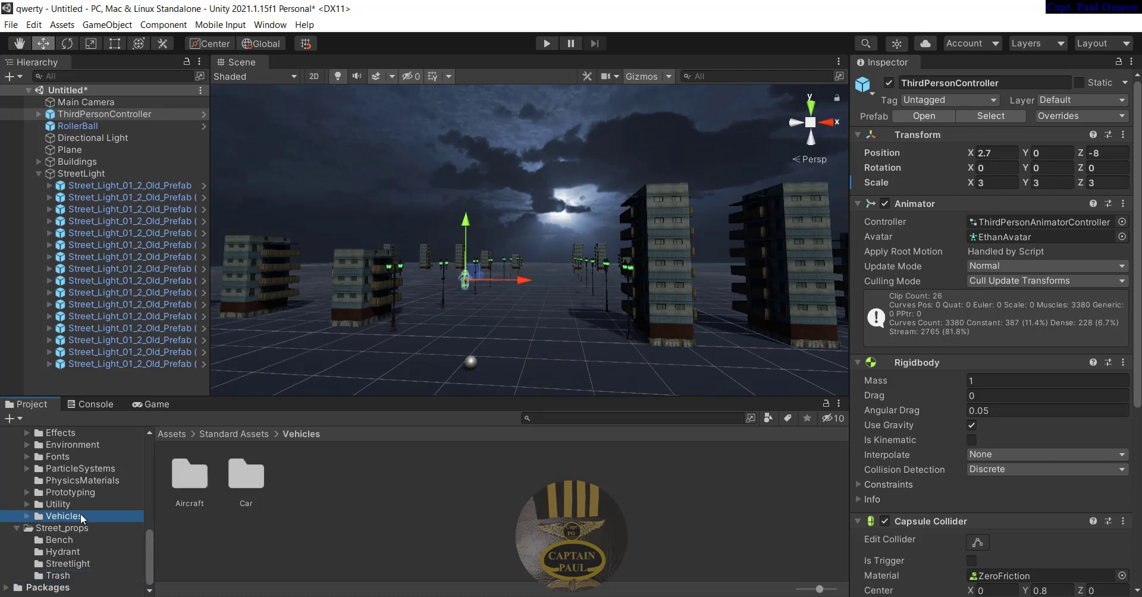
double_click(249, 479)
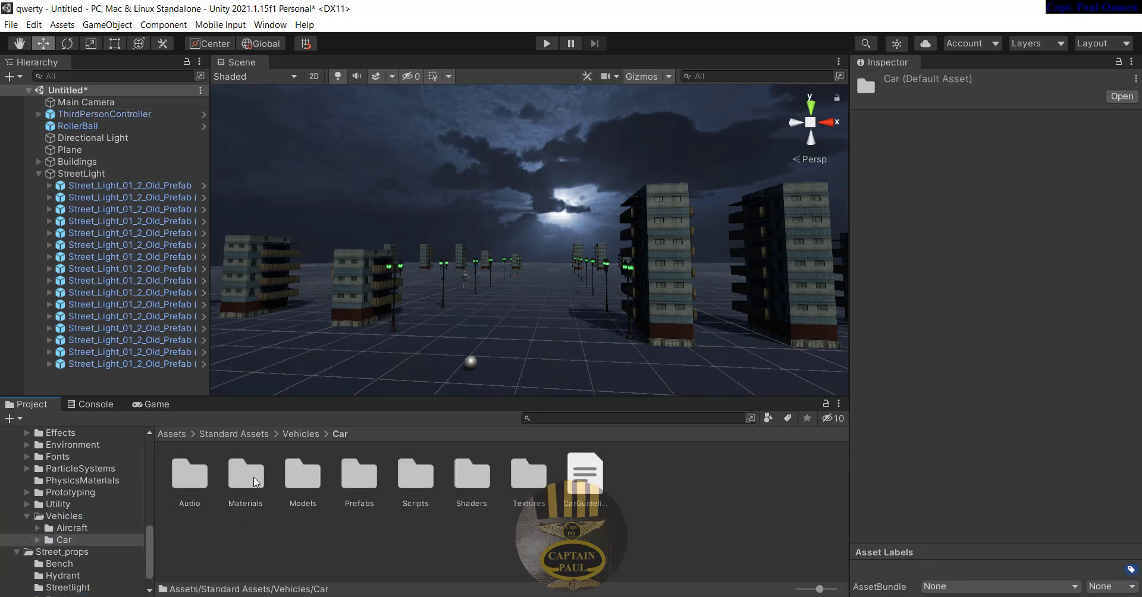
double_click(359, 476)
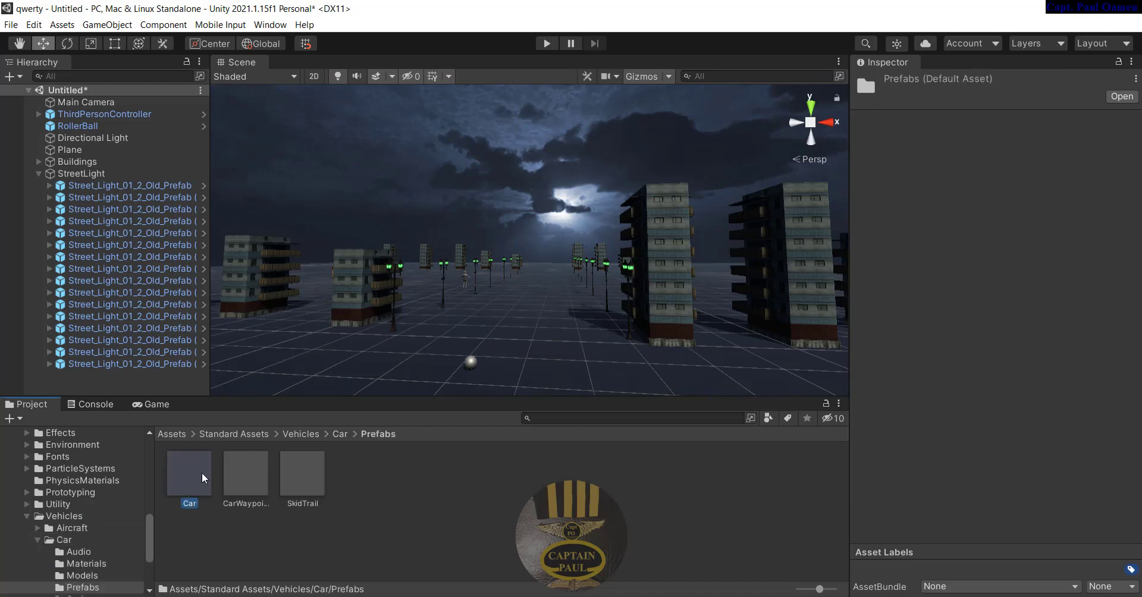
left_click_drag(202, 470, 298, 368)
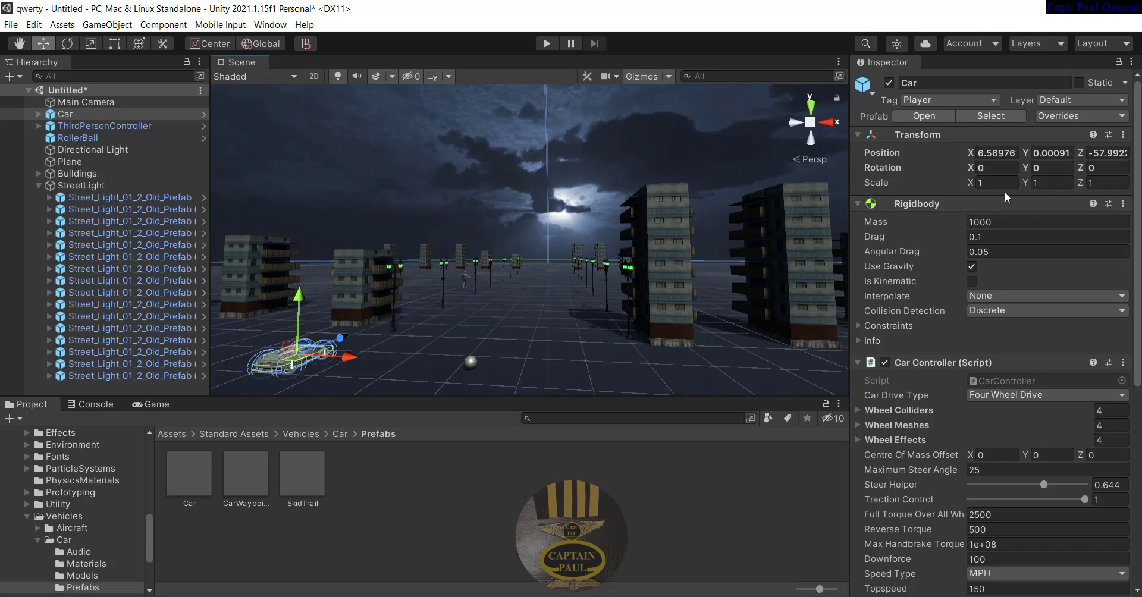
Set the Car's Y scale to 2.
left_click(1049, 184)
type("2")
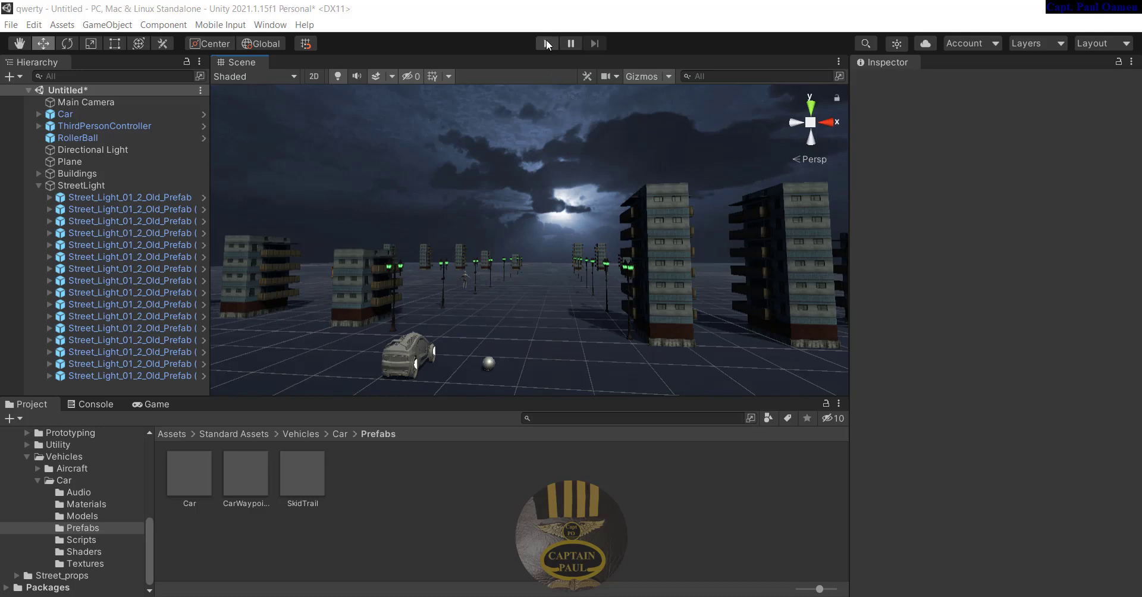
Create a C# script named CameraController in the Assets root folder.
left_click_drag(148, 537, 128, 444)
left_click(52, 491)
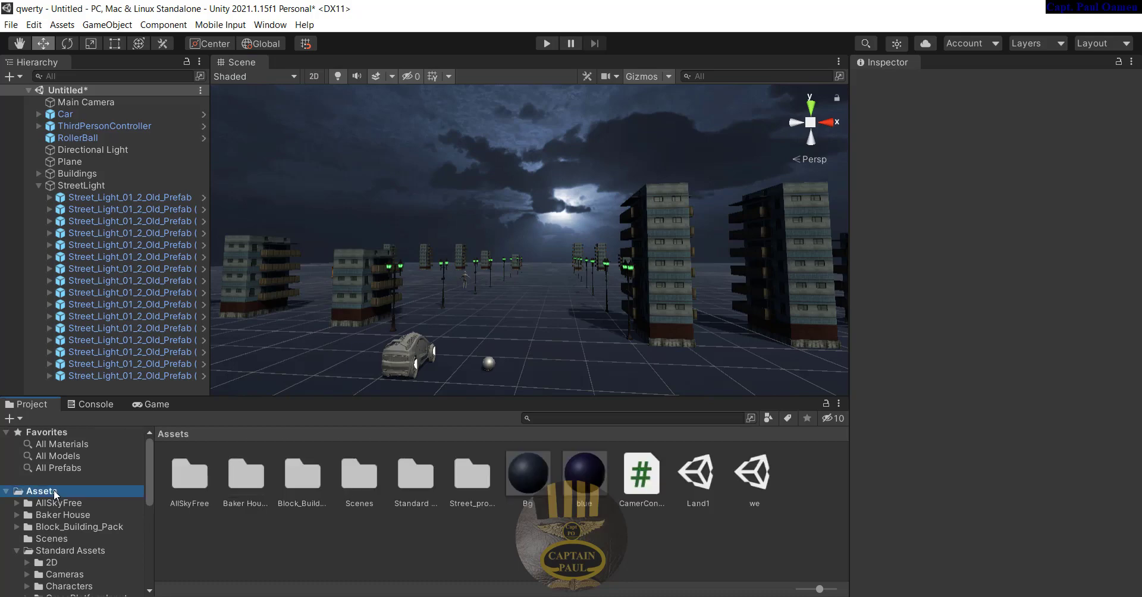
right_click(409, 547)
mouse_move(480, 231)
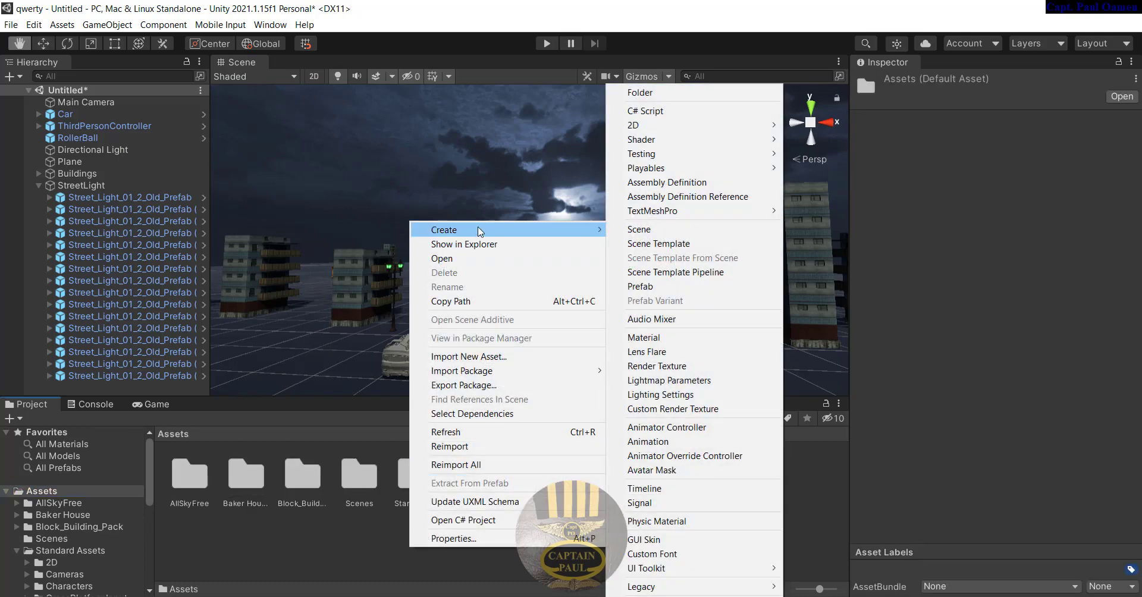
left_click(665, 110)
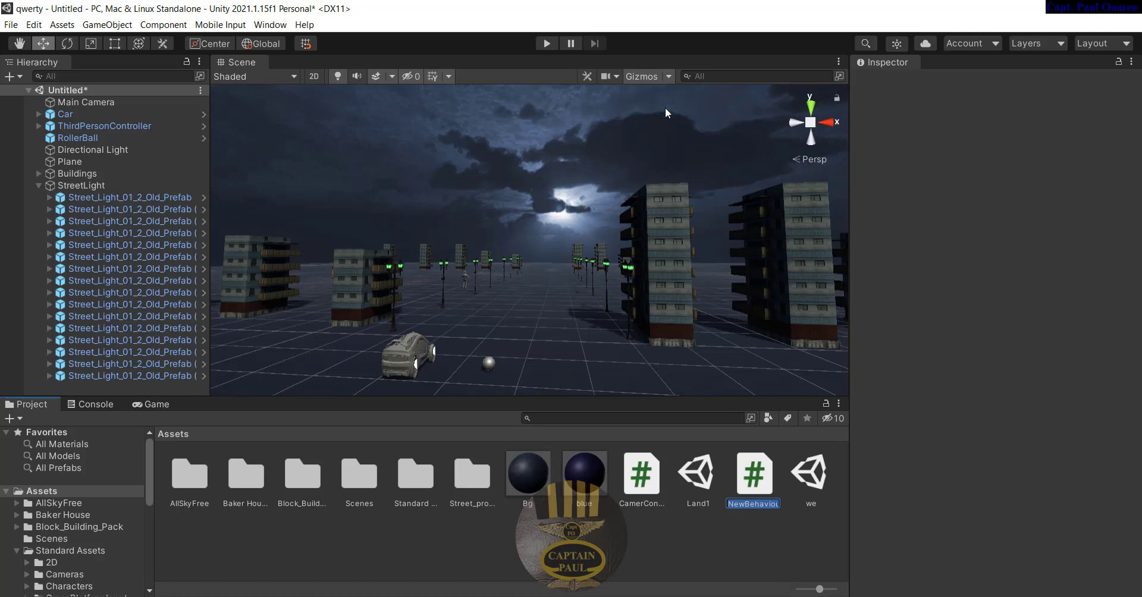
type("Ca")
type("meraCo")
type("ntroller")
key("Return")
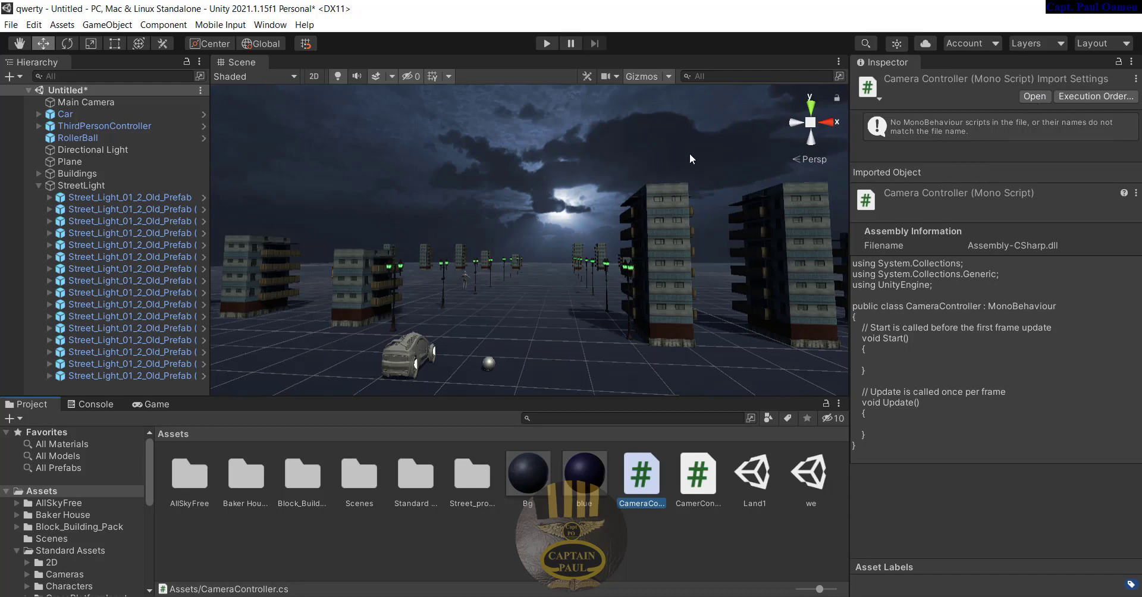
Open the CameraController script in Visual Studio and replace the comment above Start with the field "public GameObject player;".
left_click(1035, 96)
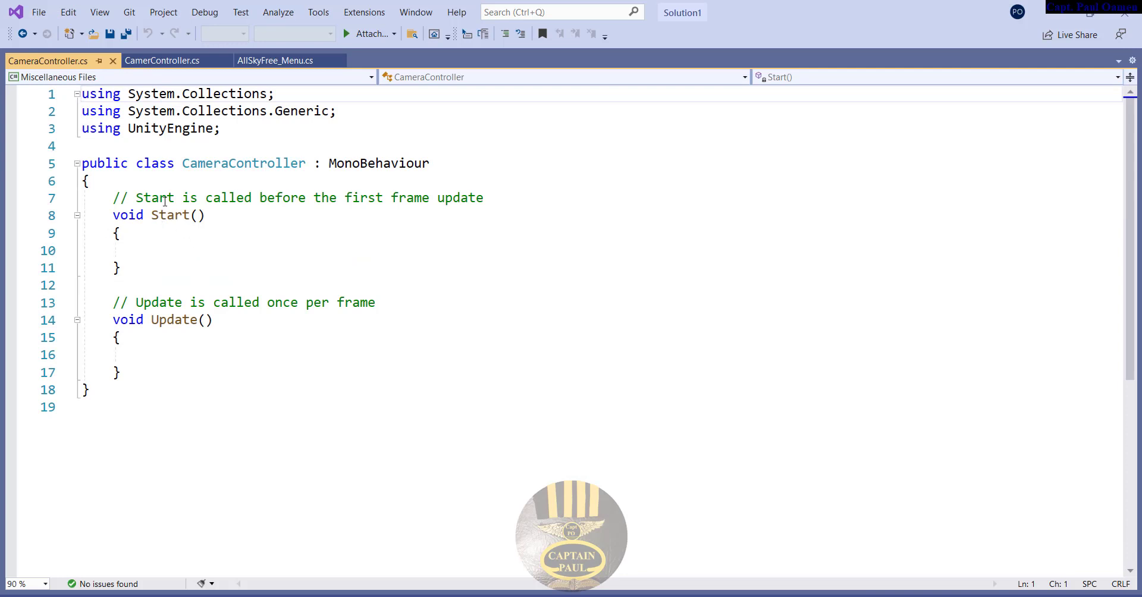
left_click_drag(489, 198, 113, 196)
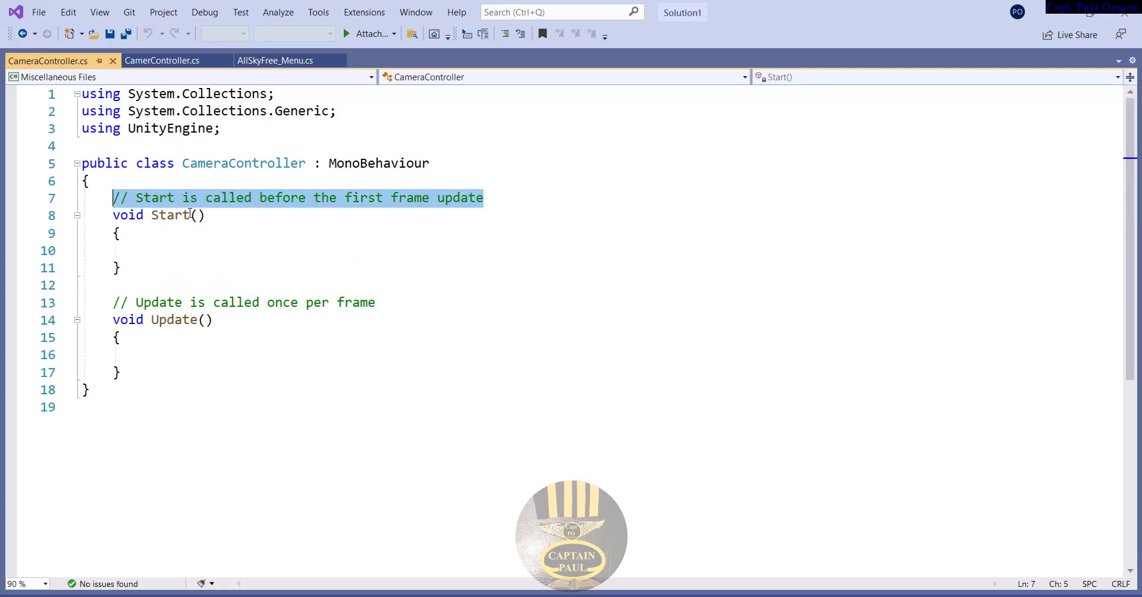
type("pub")
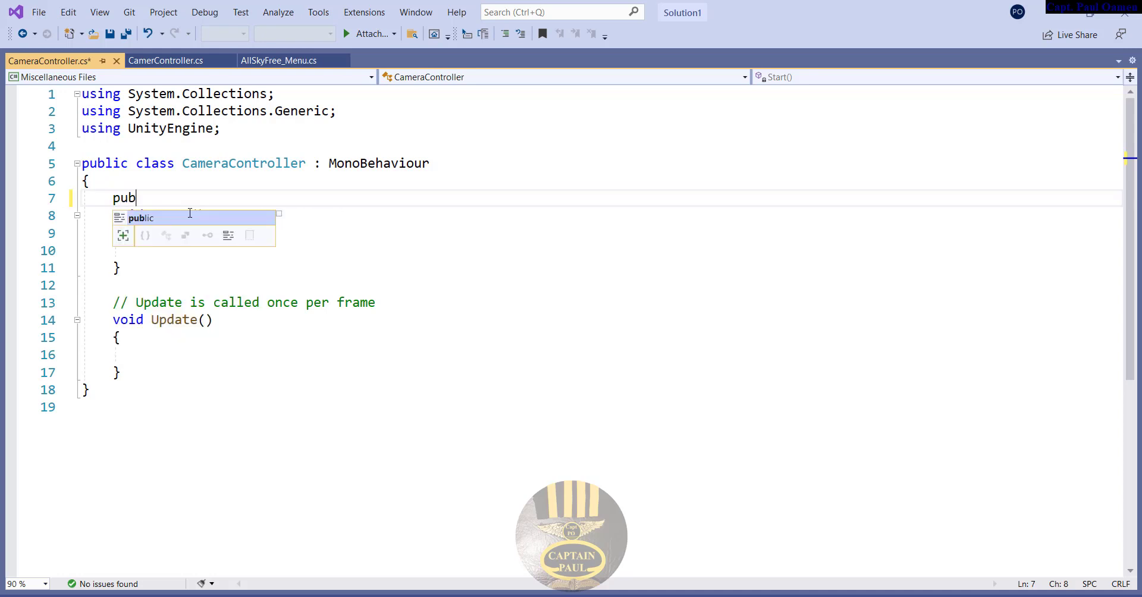
type("lic ")
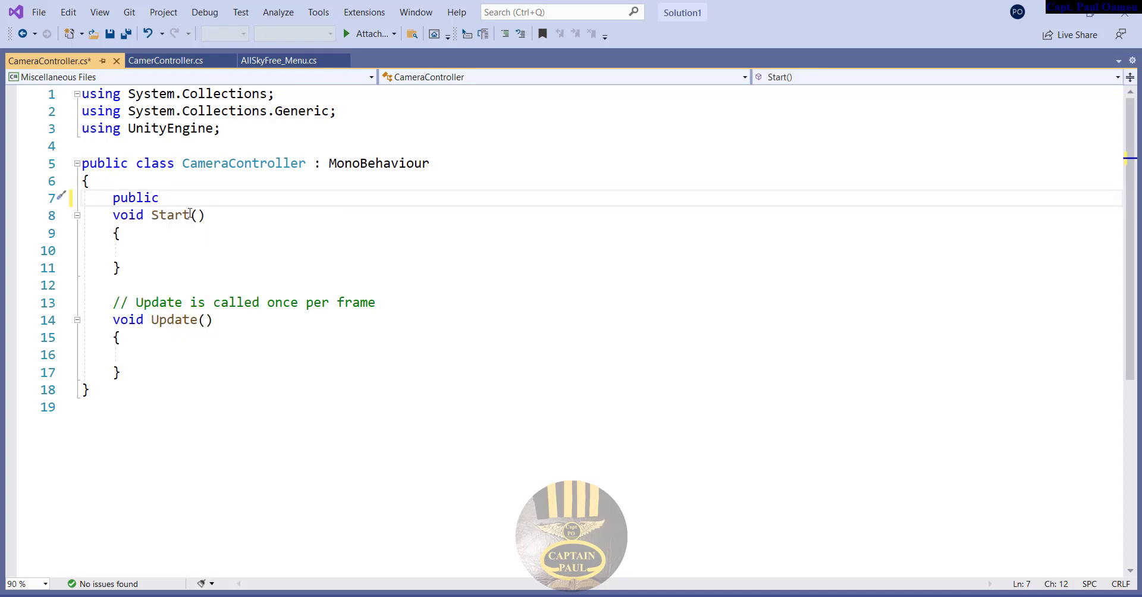
type("Gam")
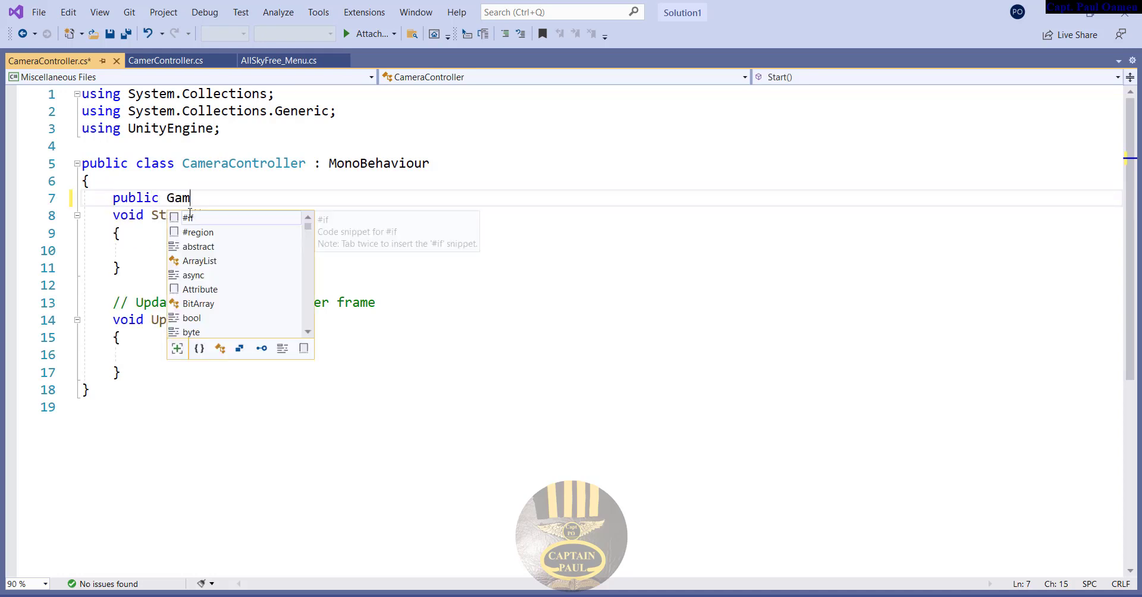
type("eObject ")
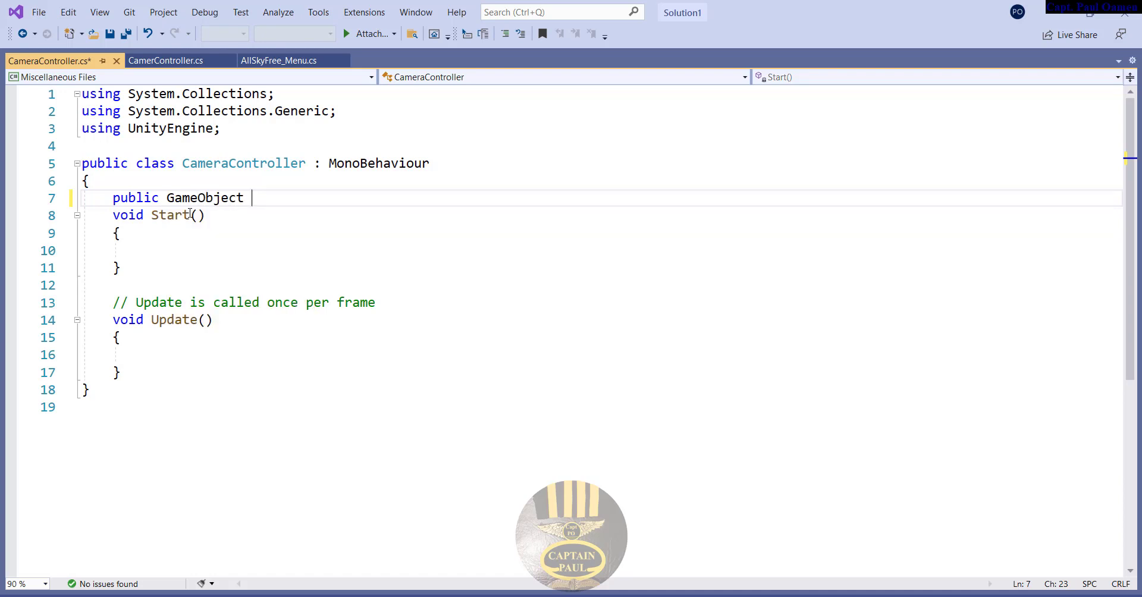
type("player;")
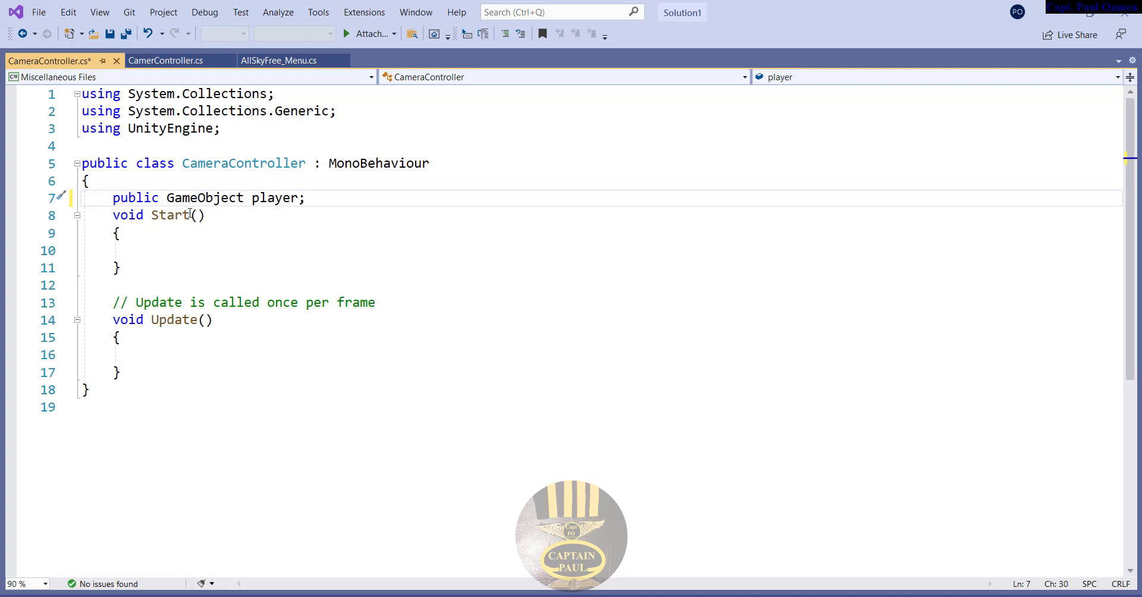
key("Return")
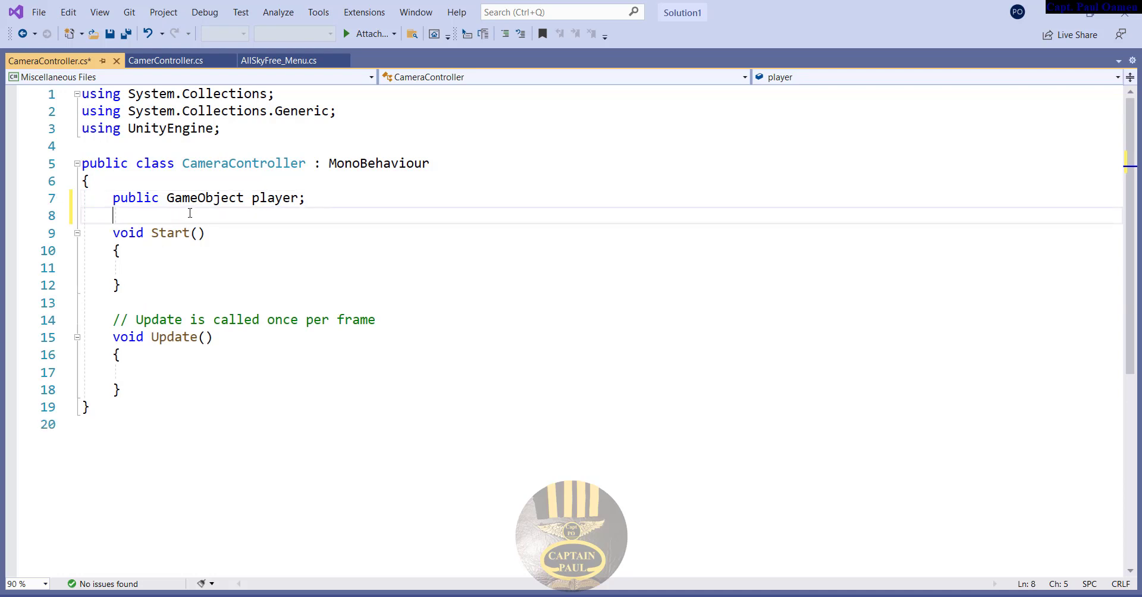
Declare the field "private Vector3 offset;" below the player field, followed by a blank line.
type("priva")
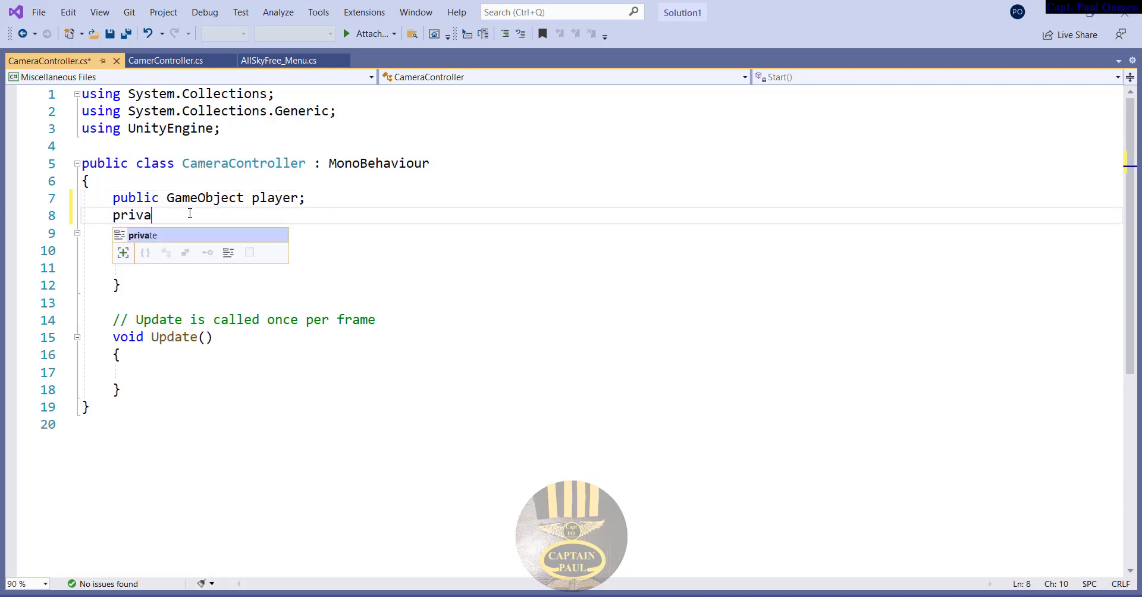
type("te ")
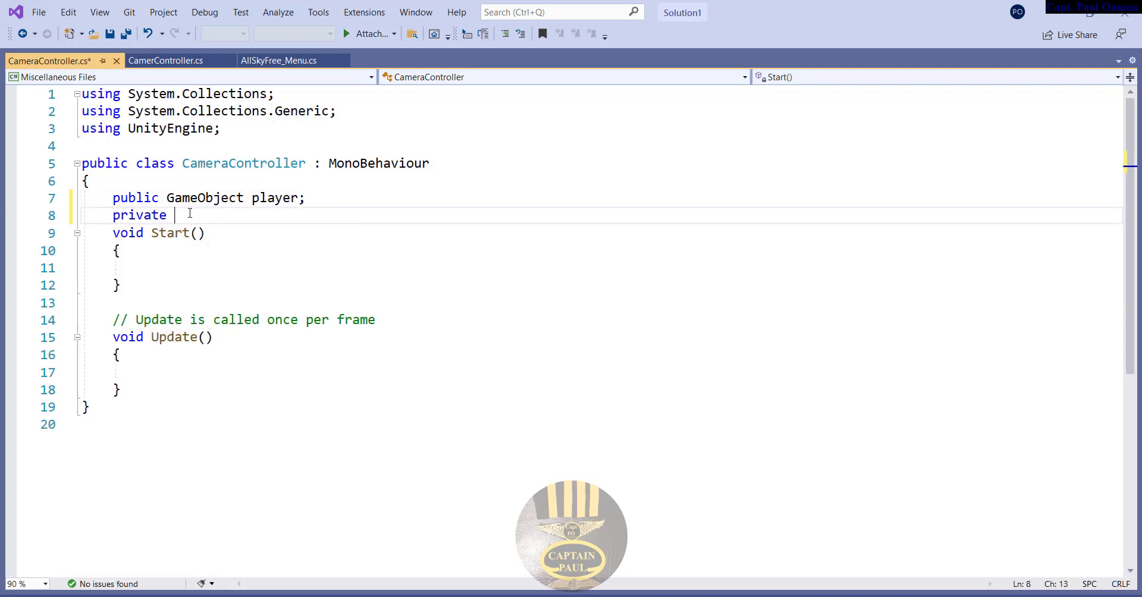
type("Vect")
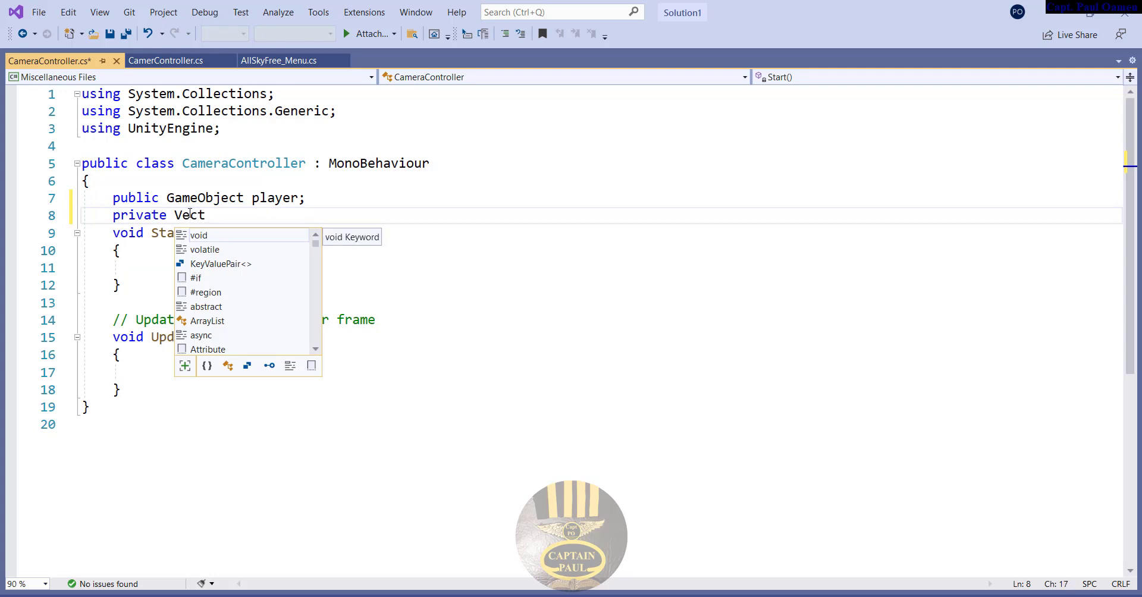
type("or3 ")
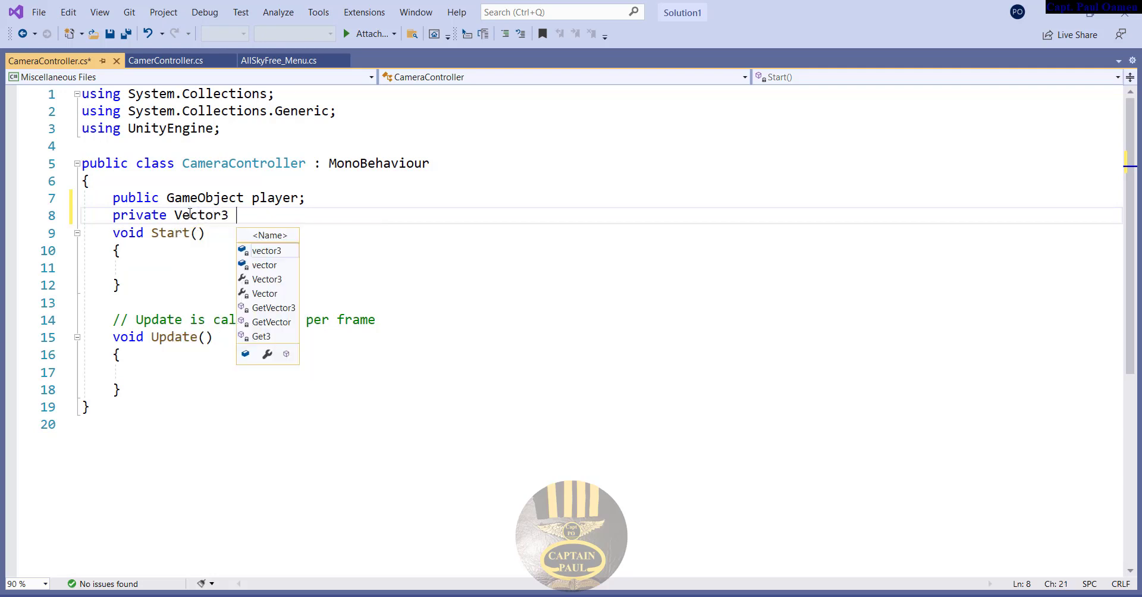
type("offset")
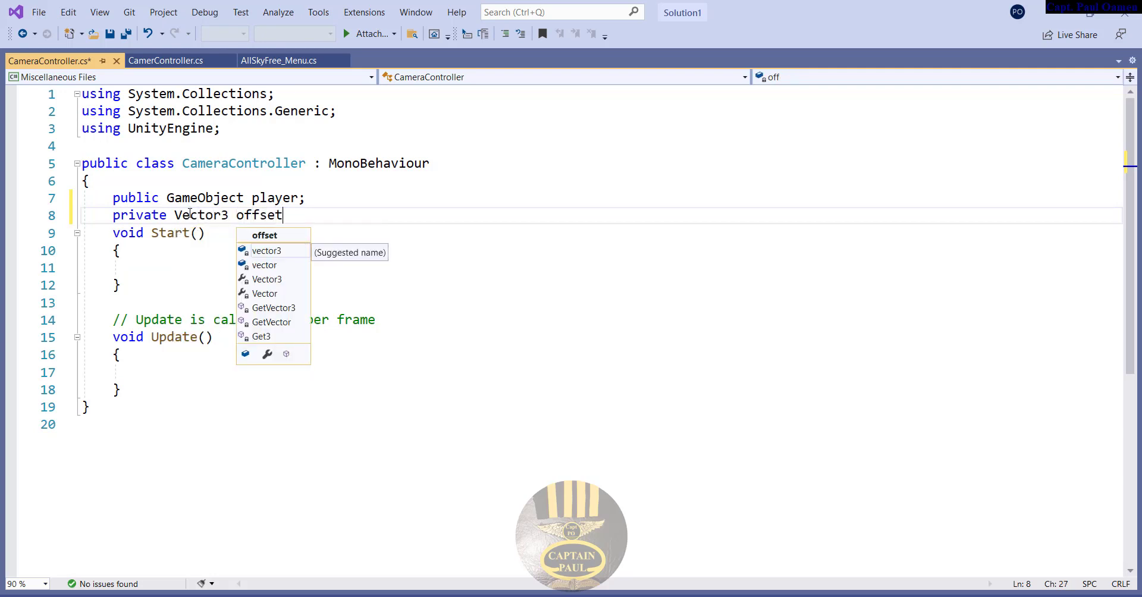
type(";")
key("Return")
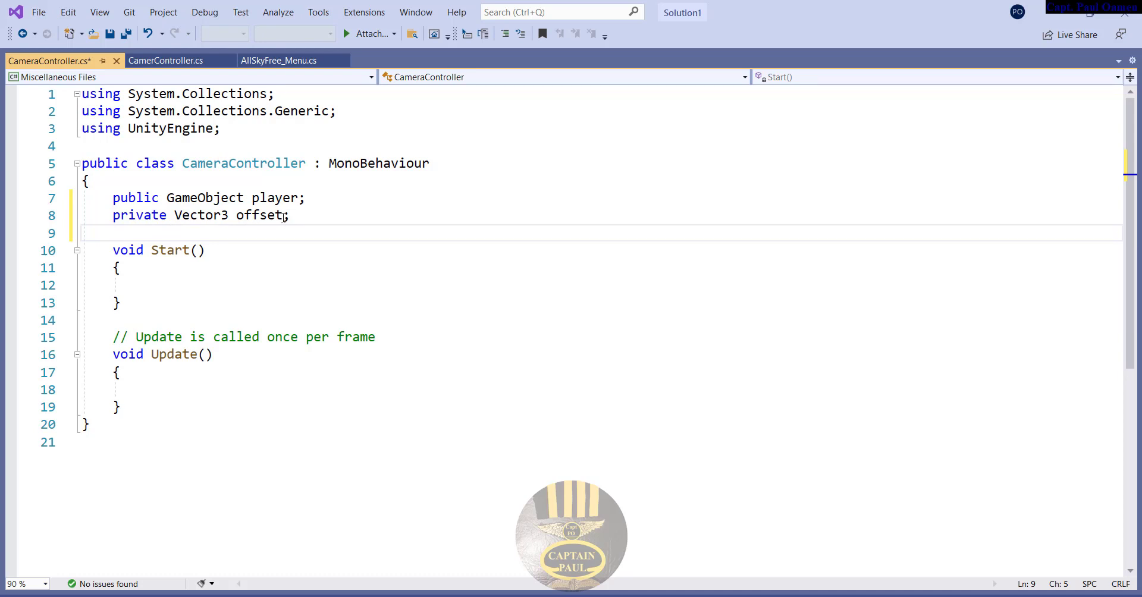
Add "offset = transform.position - player.transform.position;" inside the Start method.
left_click_drag(284, 217, 233, 215)
key("ctrl+c")
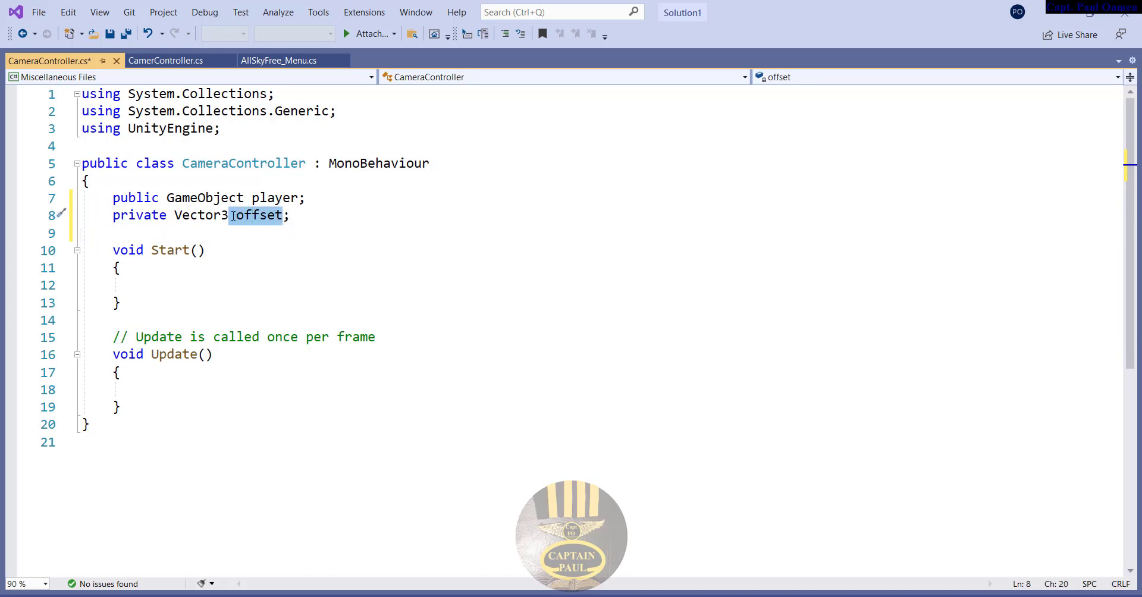
left_click(185, 279)
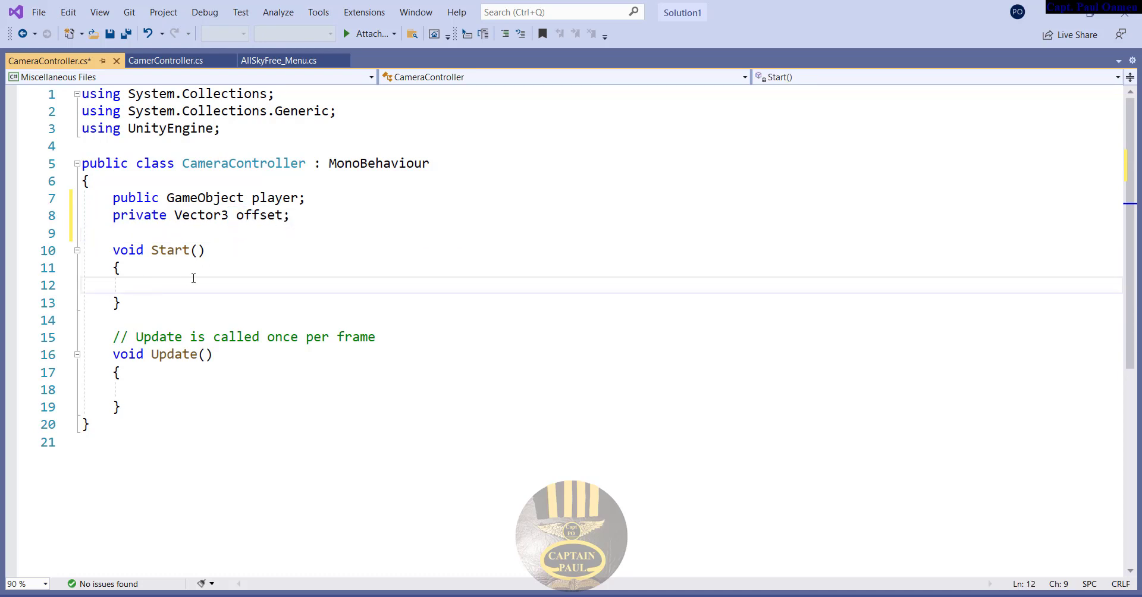
key("ctrl+v")
type("-")
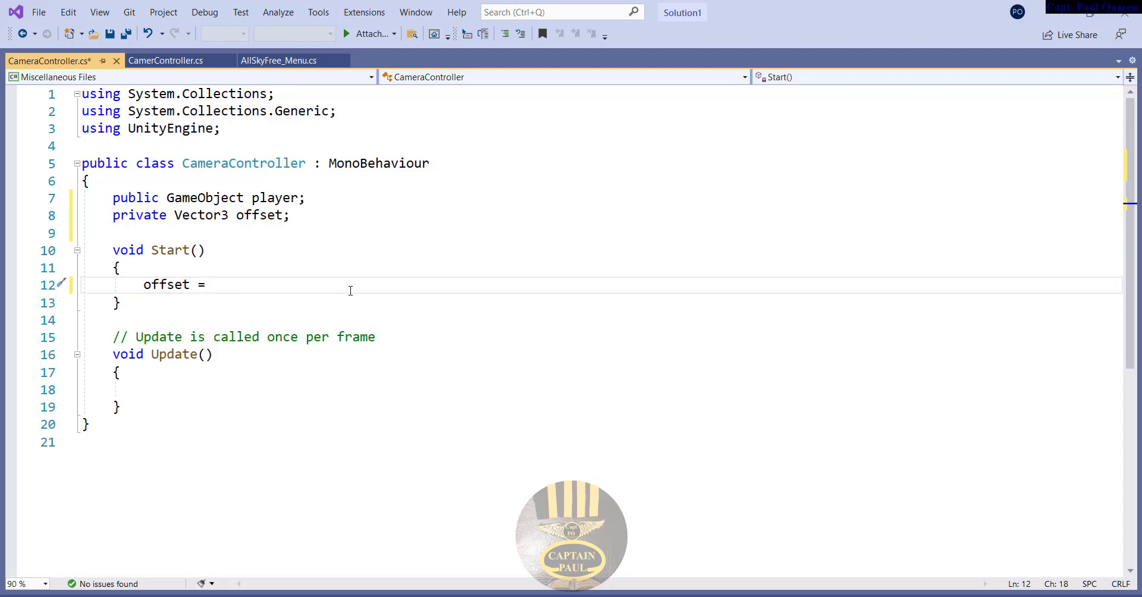
type(" transform.position - ")
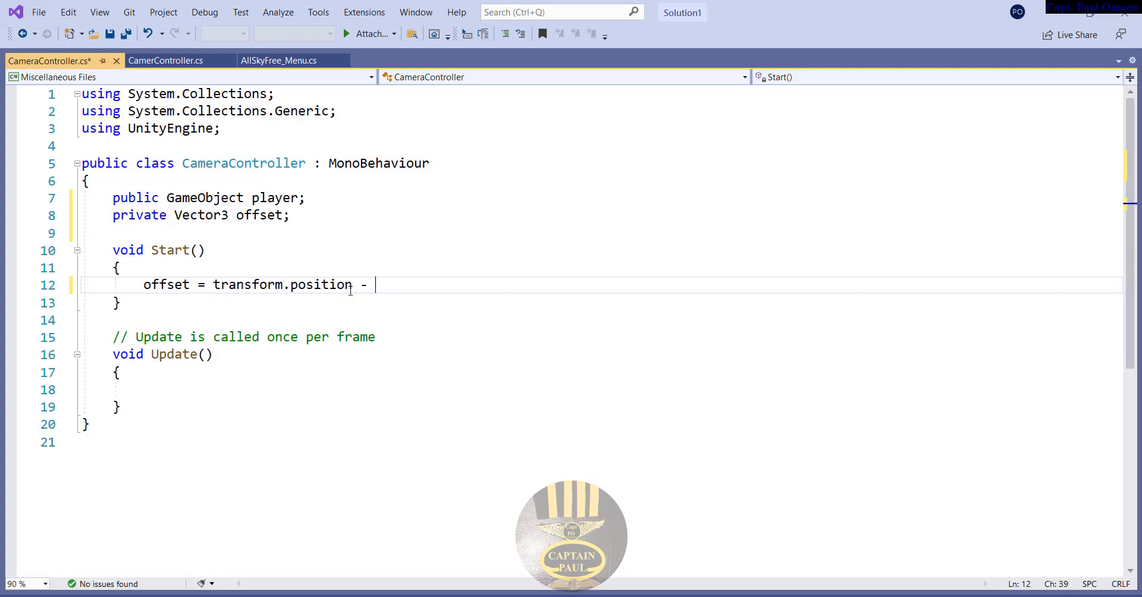
type(" play")
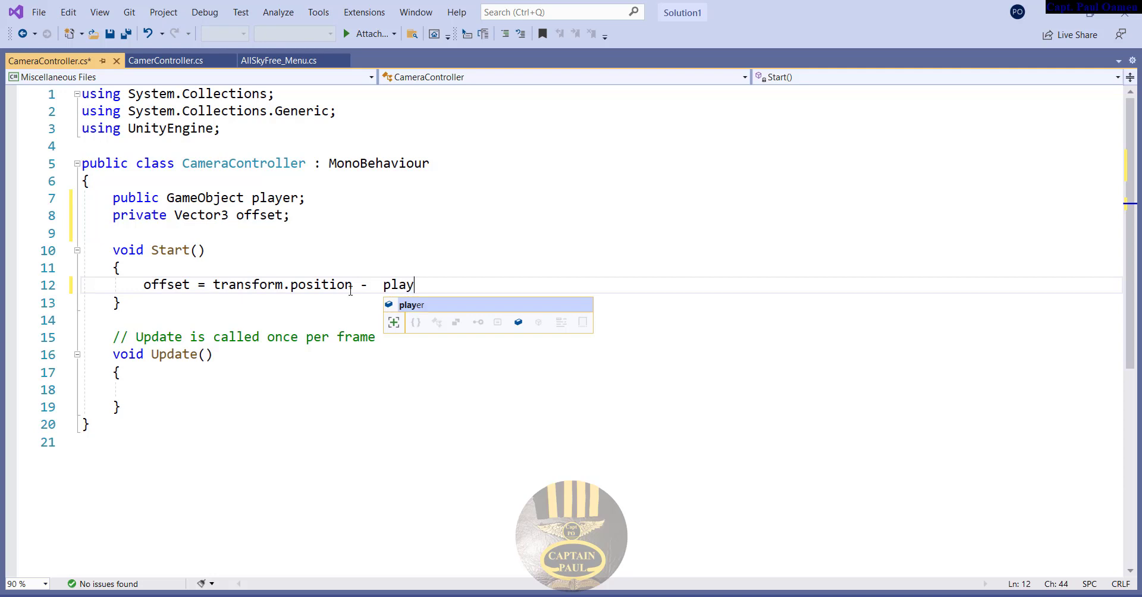
type("er.")
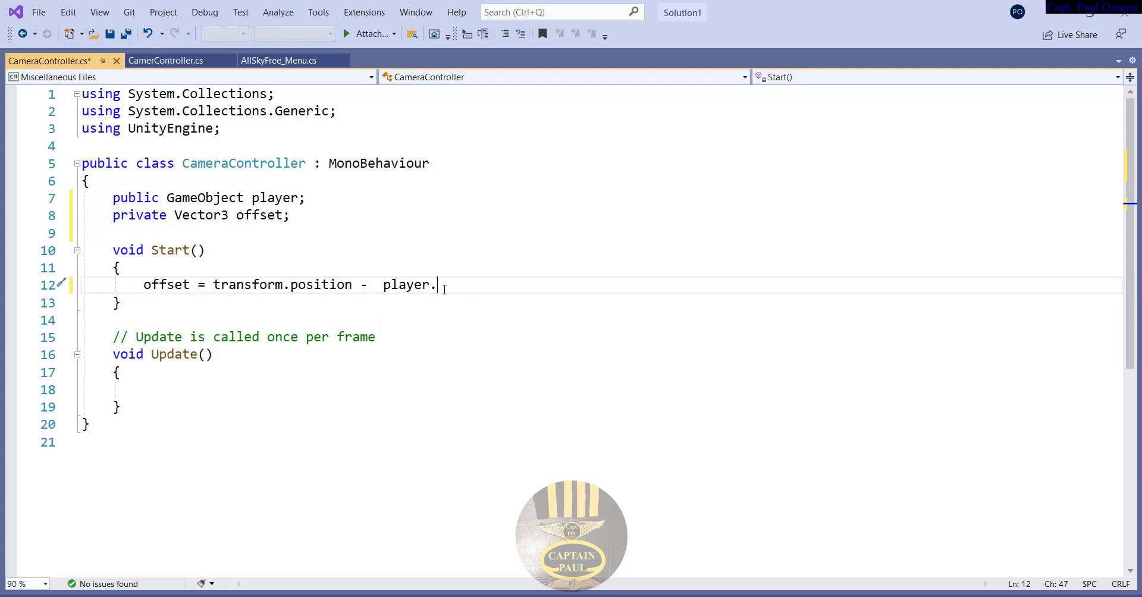
type("transform.position;")
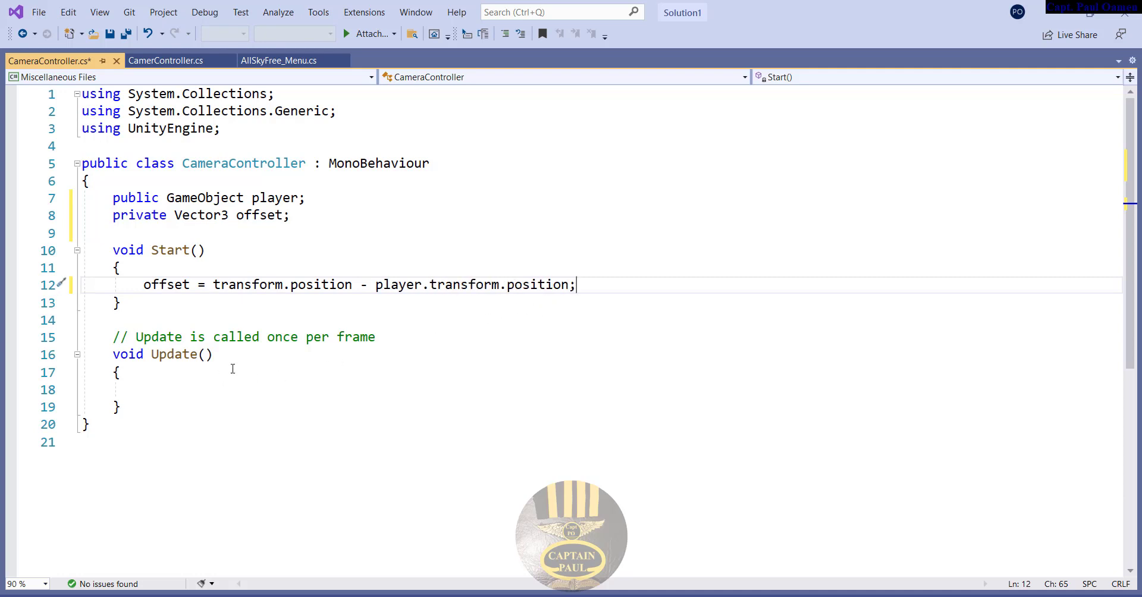
Write the assignment "transform.position = player.transform.position" inside the Update method.
left_click(248, 389)
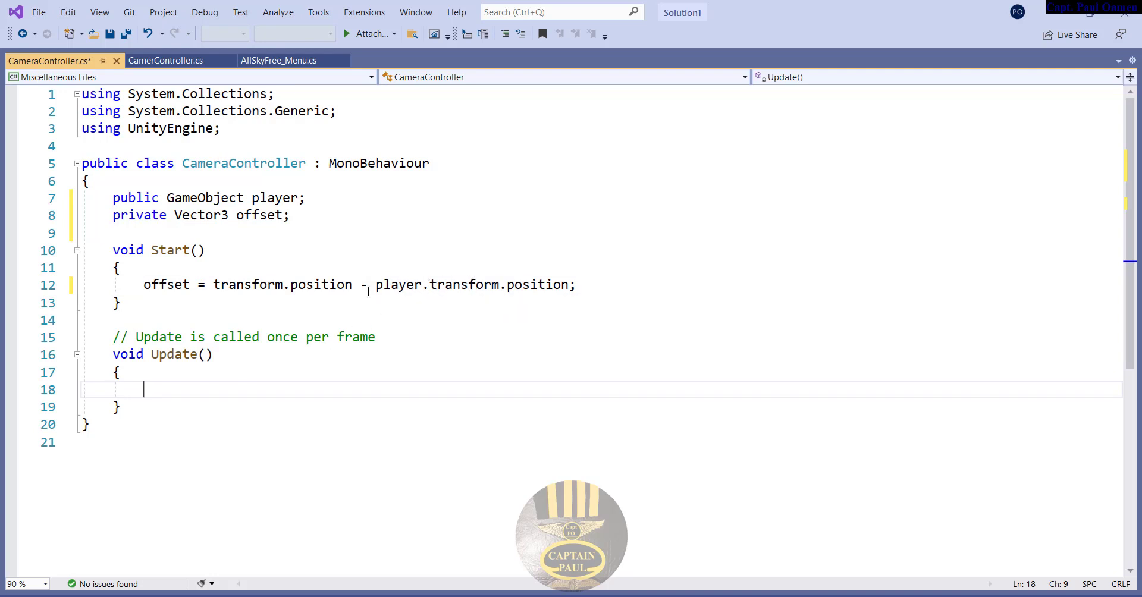
left_click(311, 286)
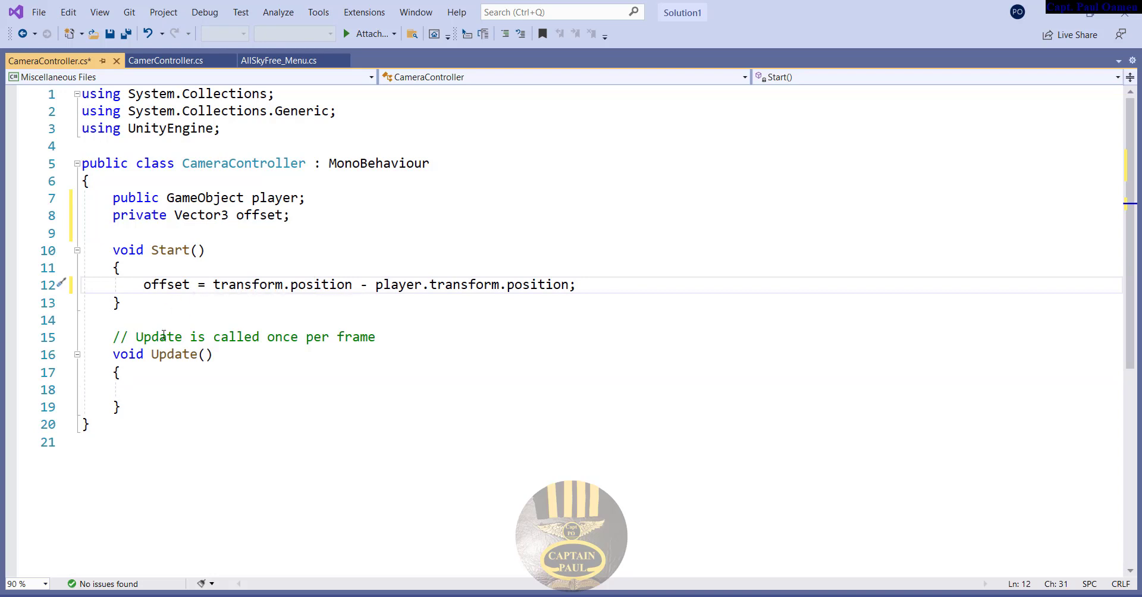
left_click(174, 391)
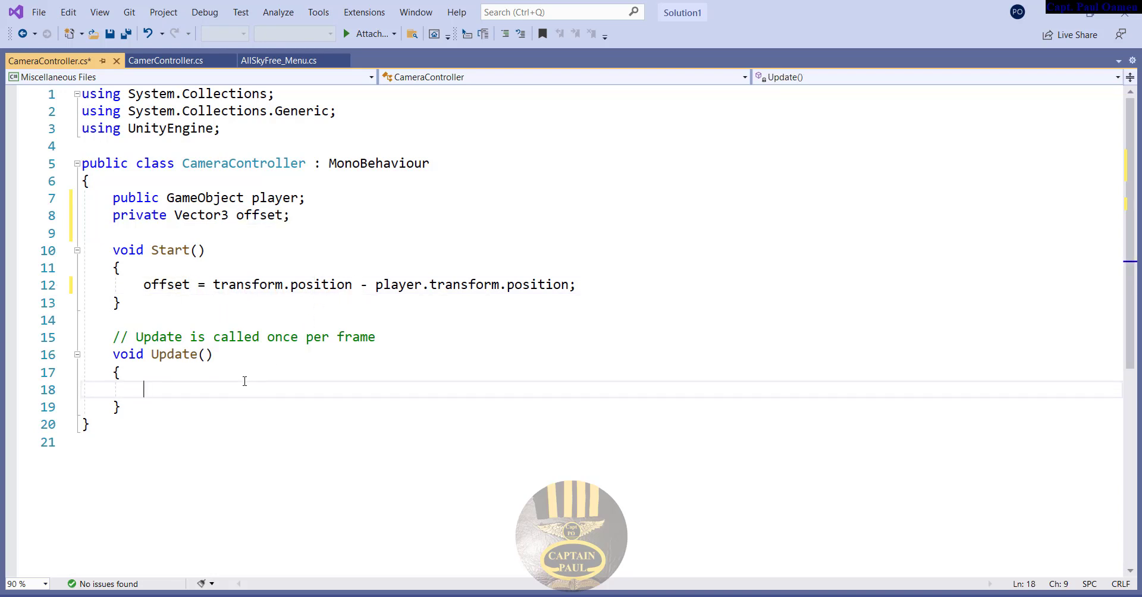
type("transform.position =")
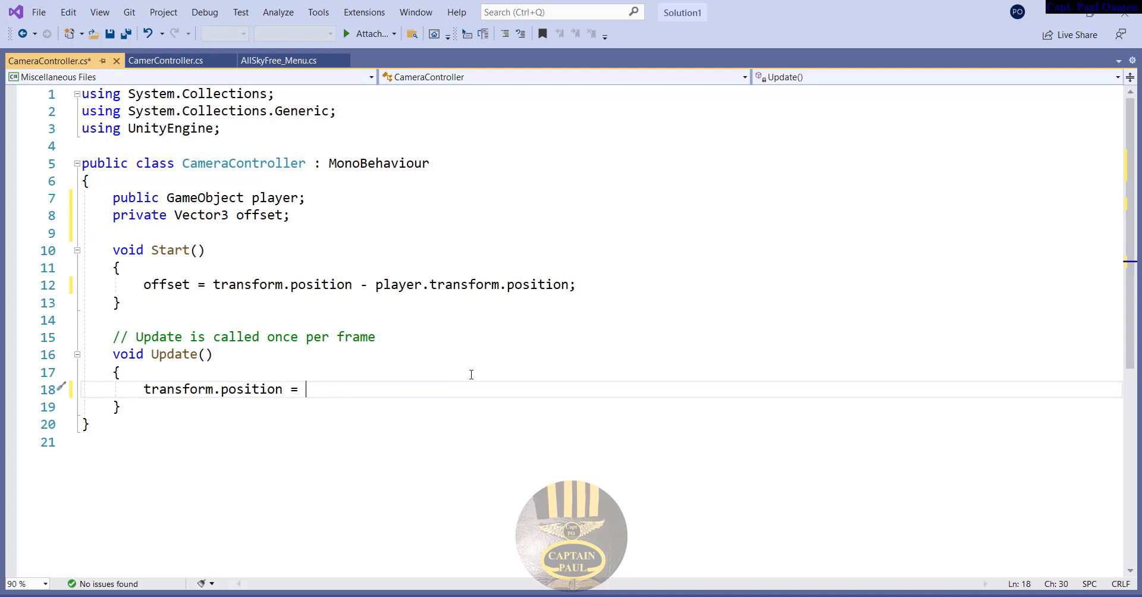
left_click_drag(572, 282, 377, 287)
key("ctrl+c")
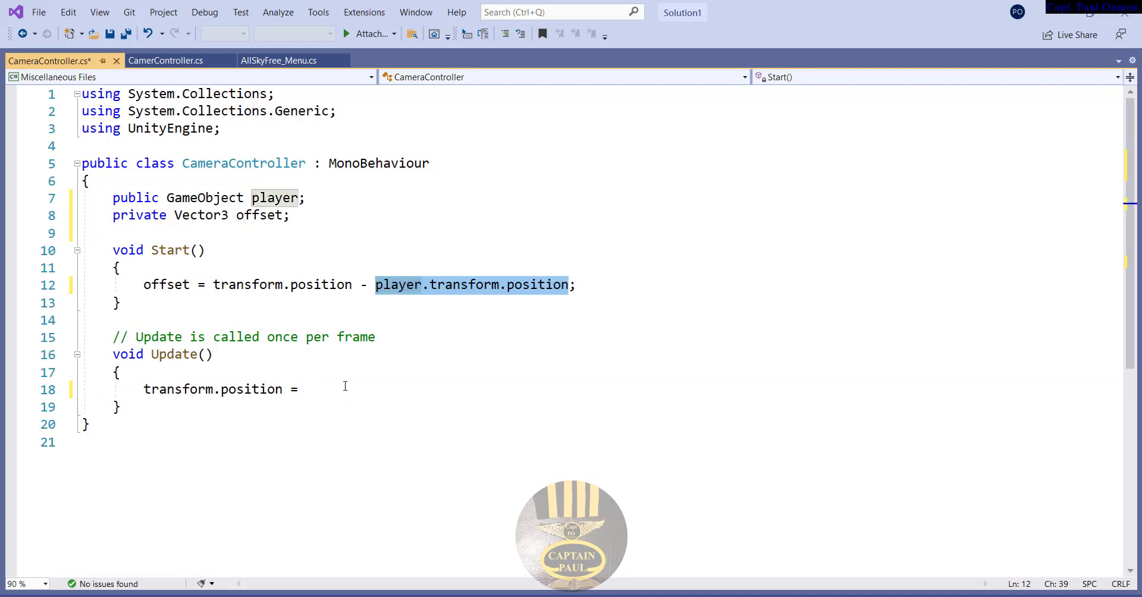
left_click(345, 385)
key("ctrl+v")
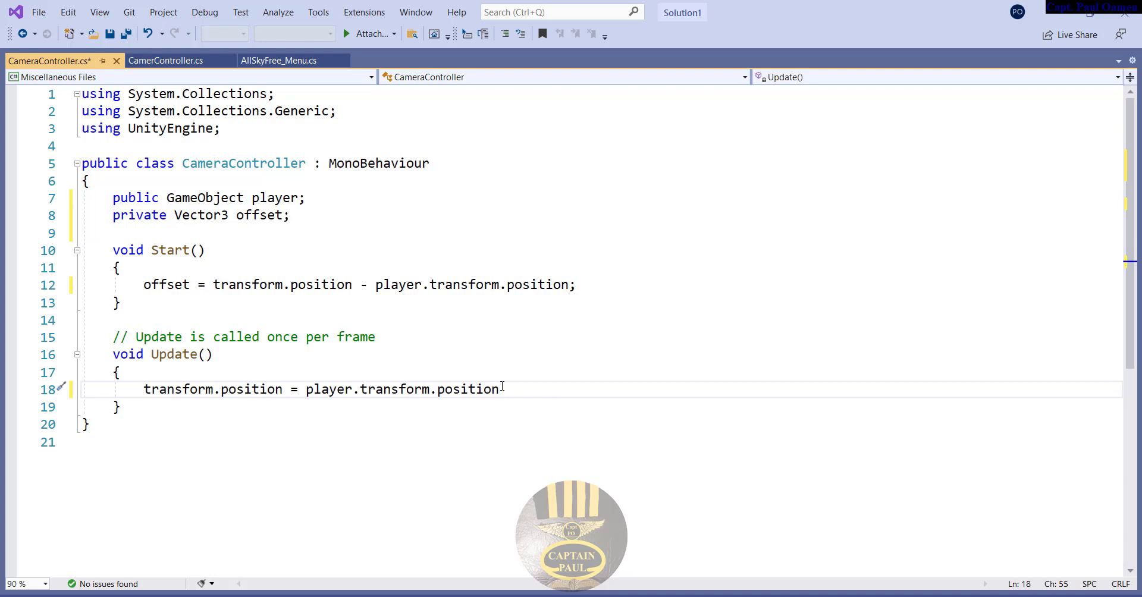
Complete the Update assignment by appending "+ offset;" after player.transform.position, and save the CameraController script.
type("+")
left_click_drag(190, 286, 145, 284)
key("ctrl+c")
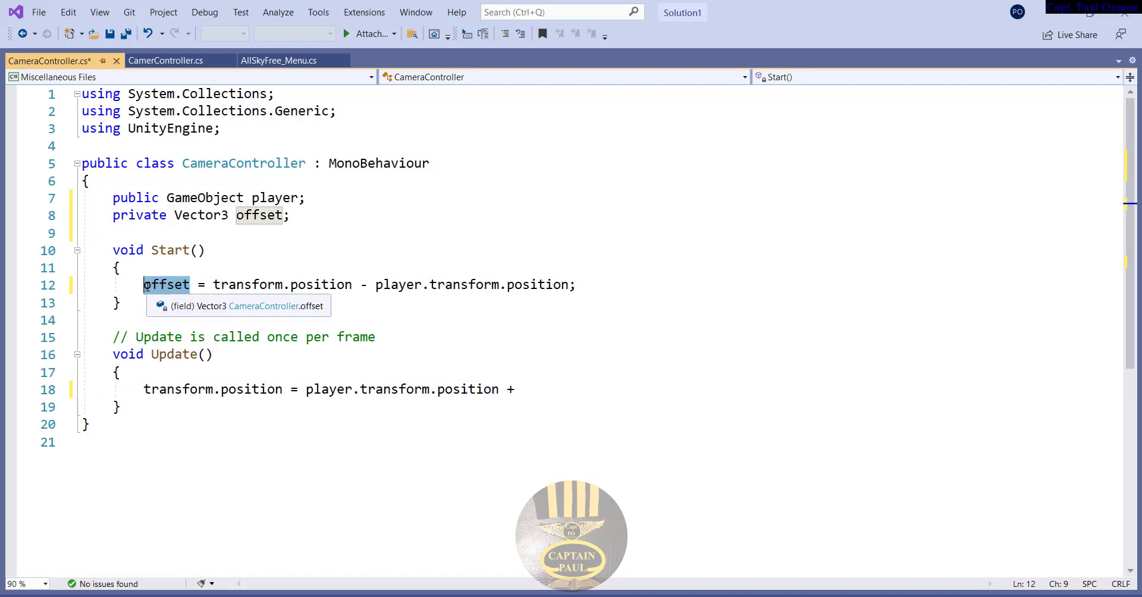
left_click(531, 388)
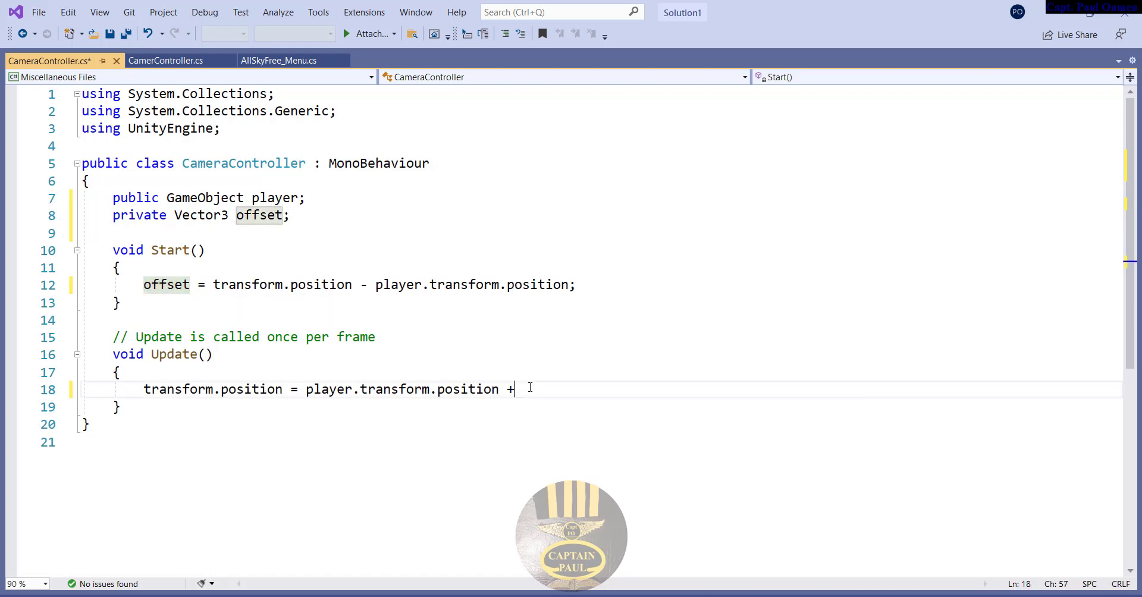
key("ctrl+v")
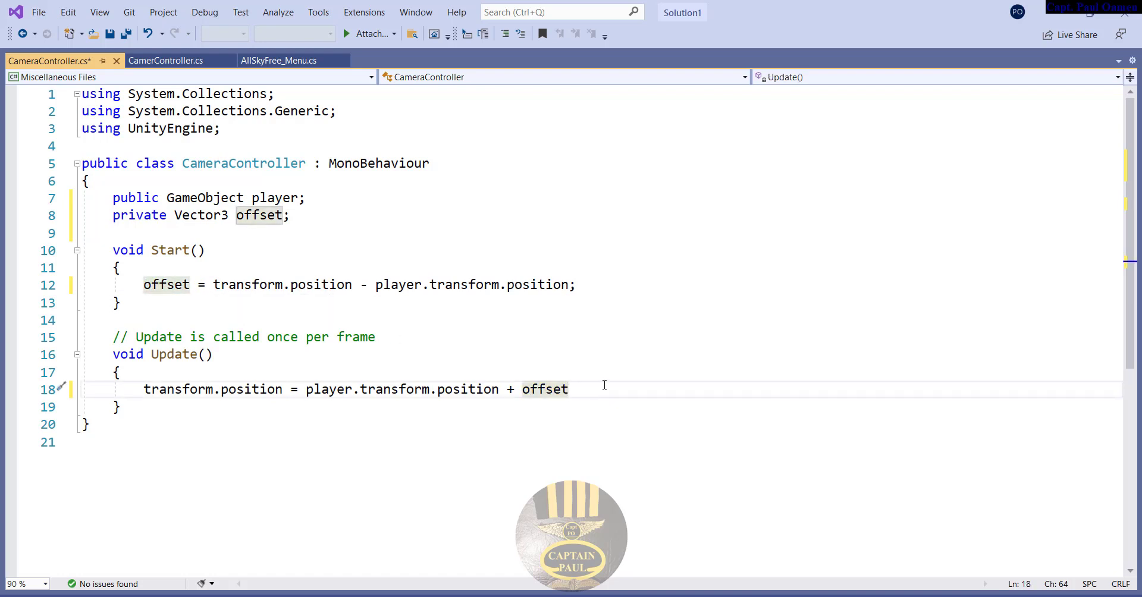
type(";")
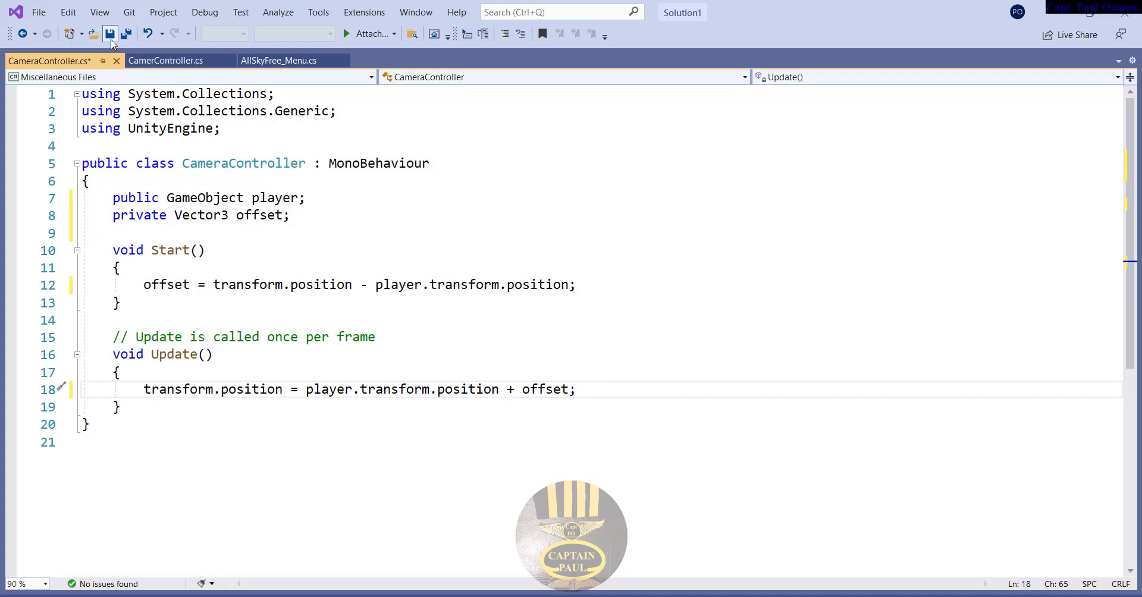
left_click(110, 34)
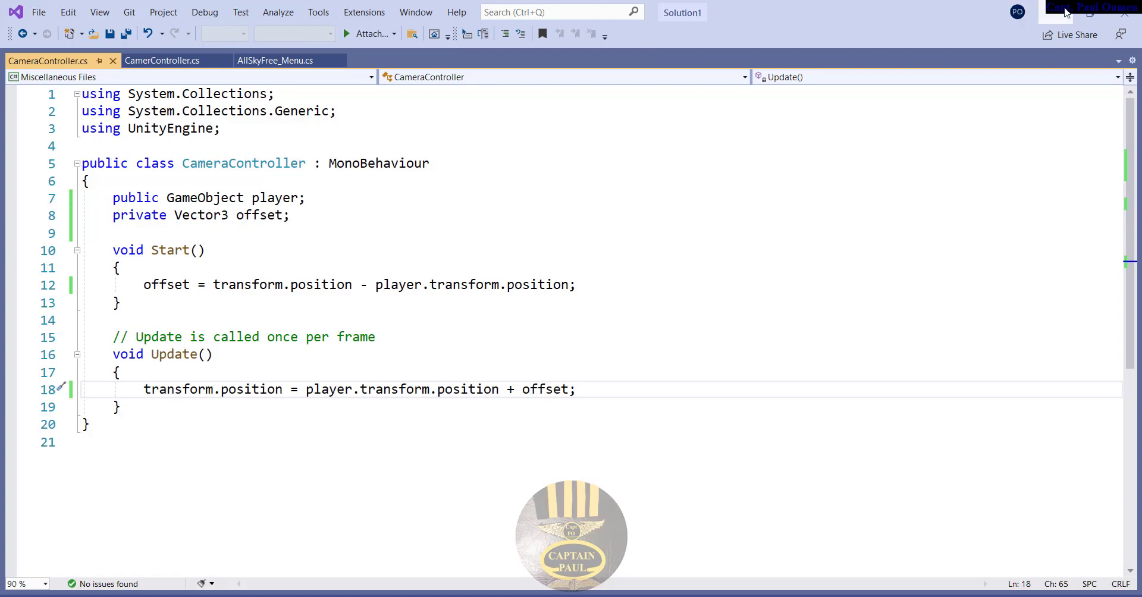
Switch back to Unity and attach the CameraController script to the Main Camera object, keeping Main Camera selected.
left_click(1090, 13)
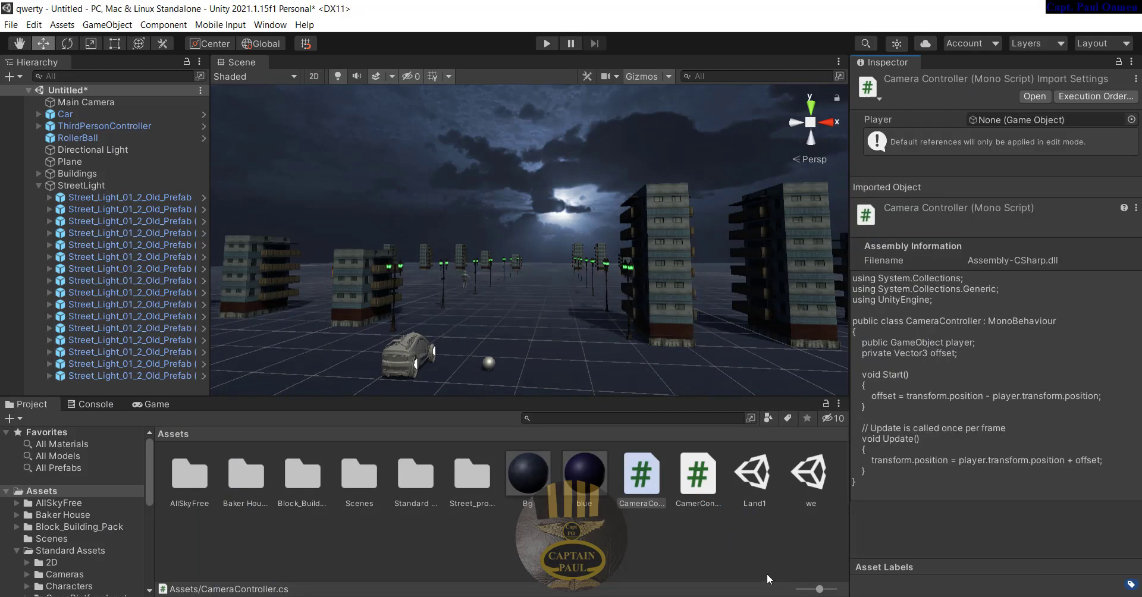
left_click_drag(651, 491, 113, 102)
left_click(86, 101)
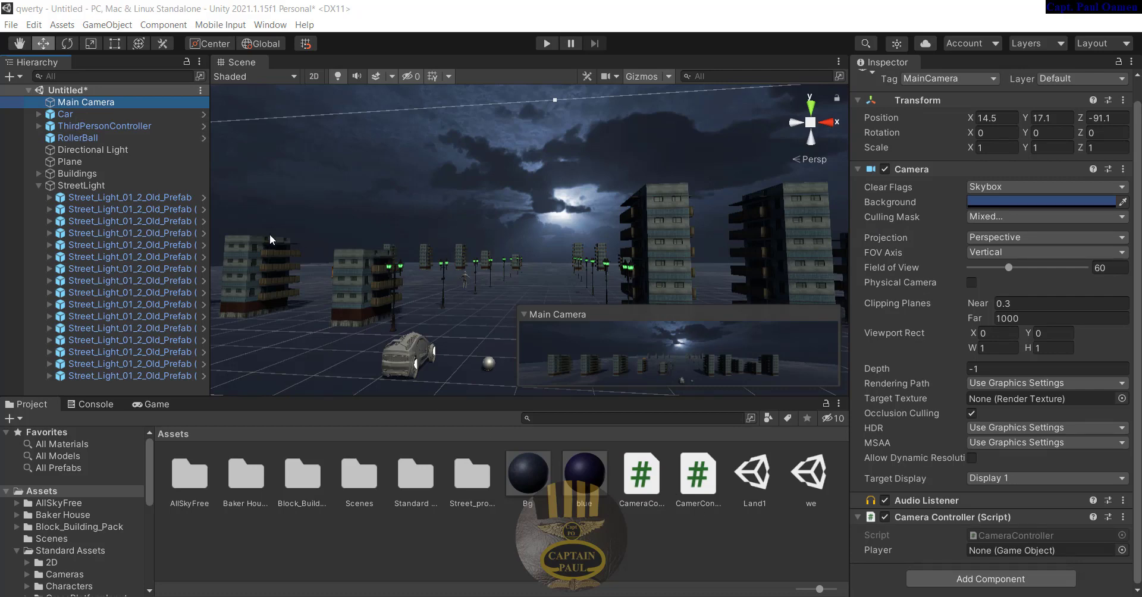
left_click(120, 101)
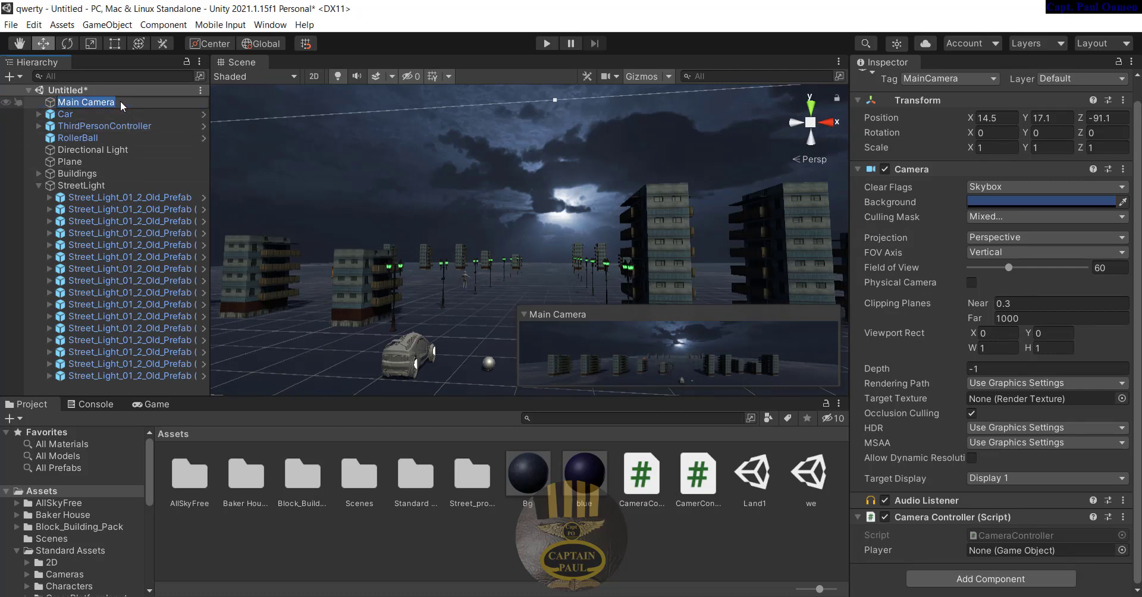
left_click(74, 124)
left_click(74, 105)
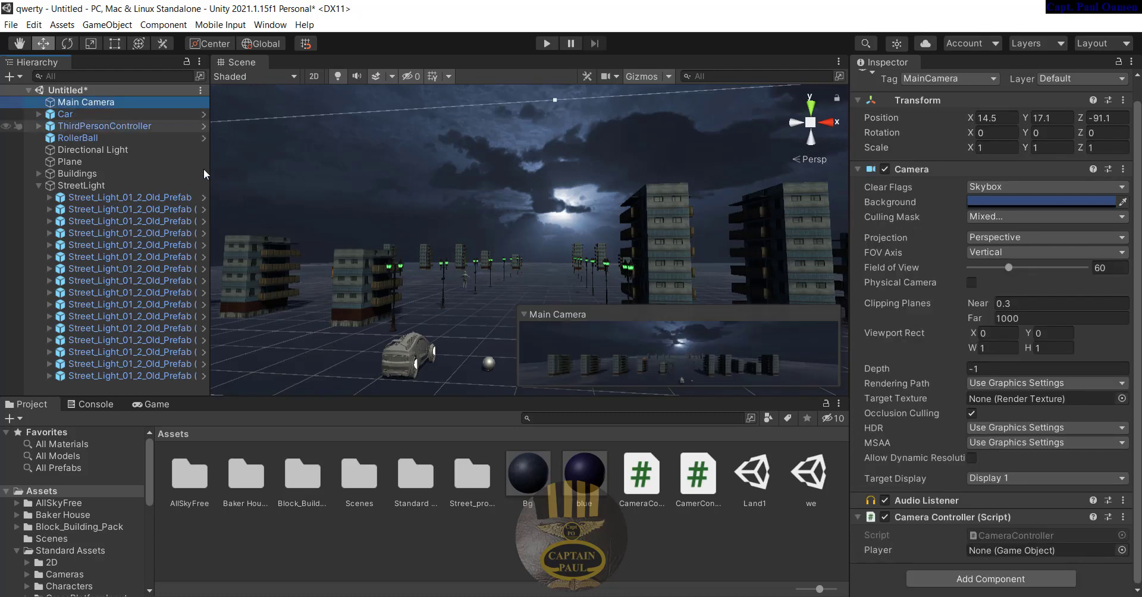
Assign RollerBall as the Player reference of Main Camera's Camera Controller script, and replace it with Car.
left_click(1137, 425)
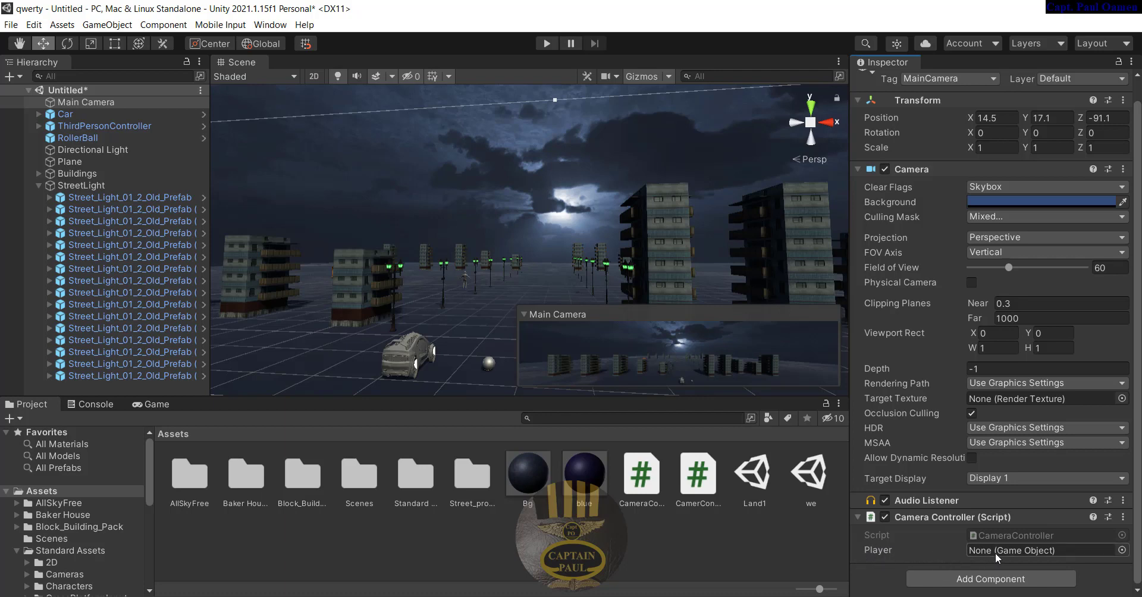
left_click(75, 138)
left_click_drag(75, 141, 999, 551)
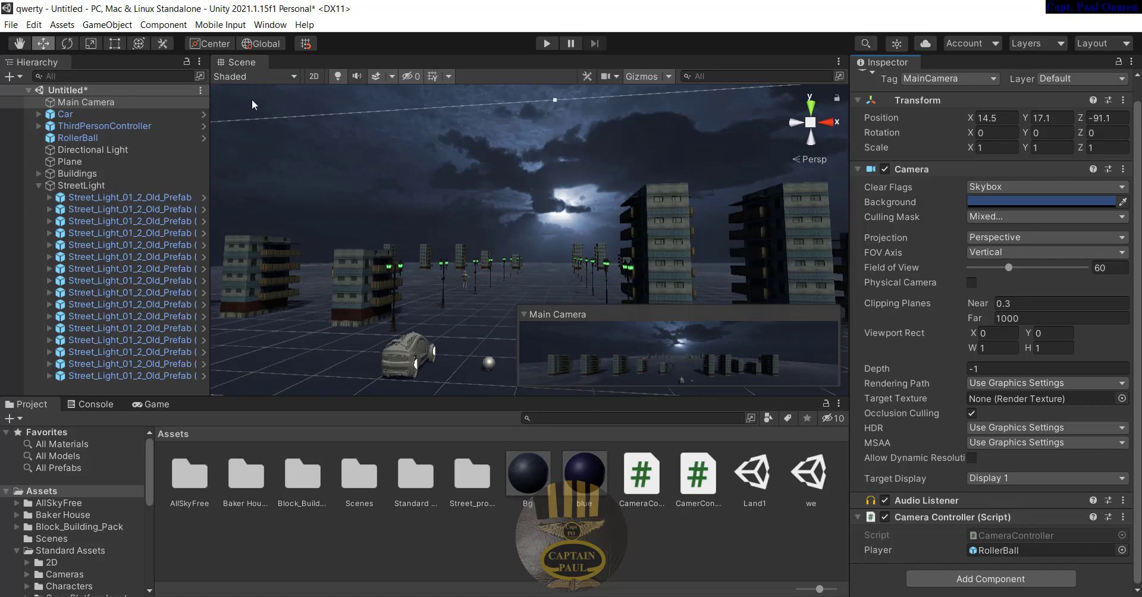
left_click_drag(65, 114, 998, 552)
Play the scene and drive the car forward between the street lights to check that the camera follows it.
left_click(545, 46)
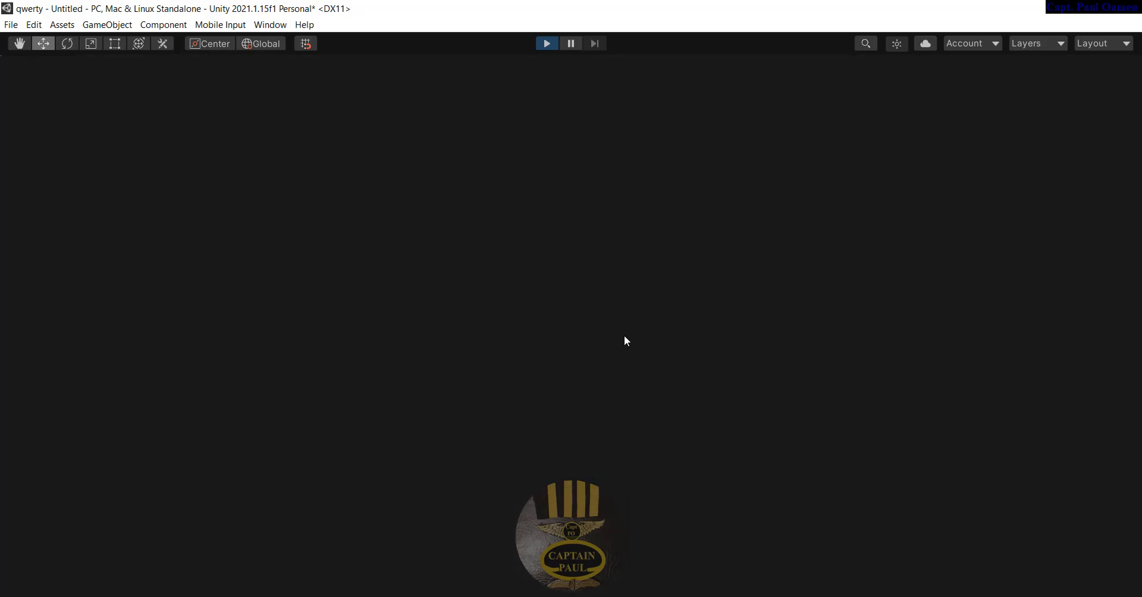
key("Up")
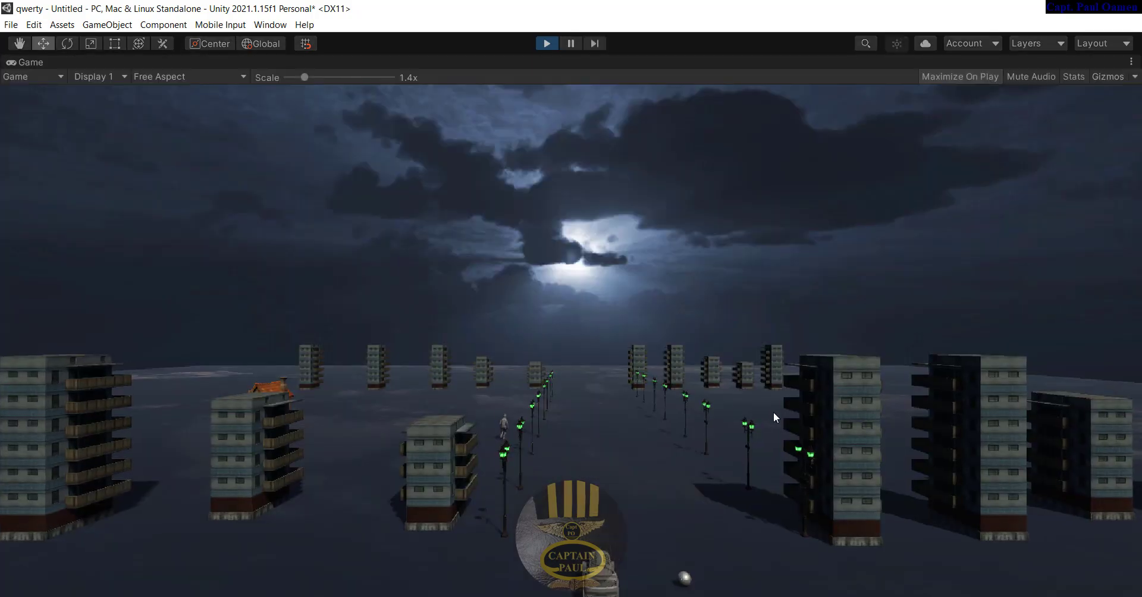
key("Up")
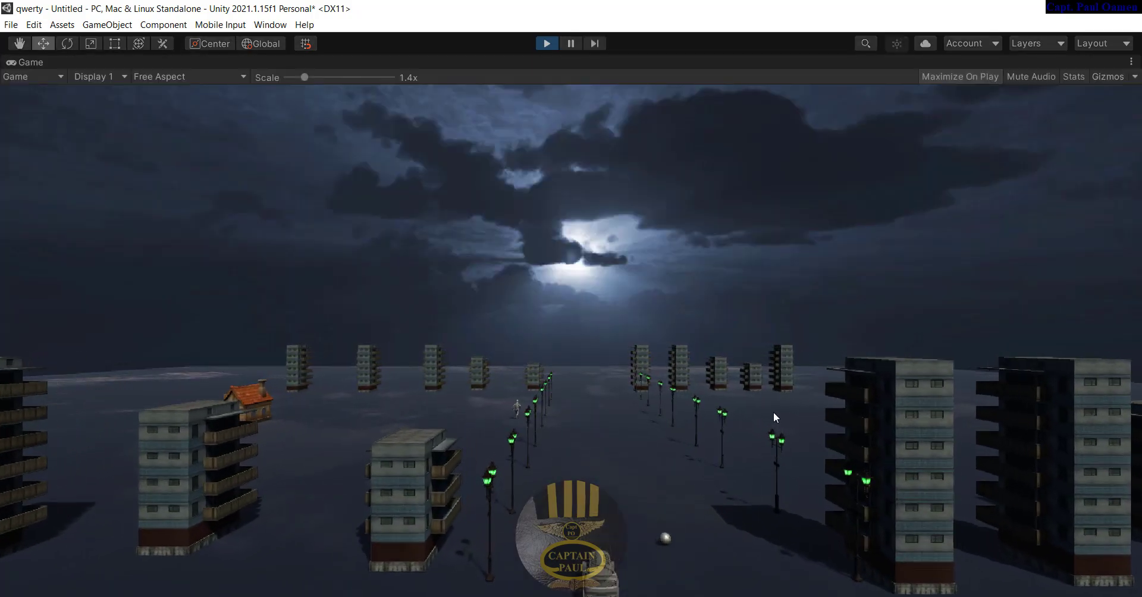
key("Up")
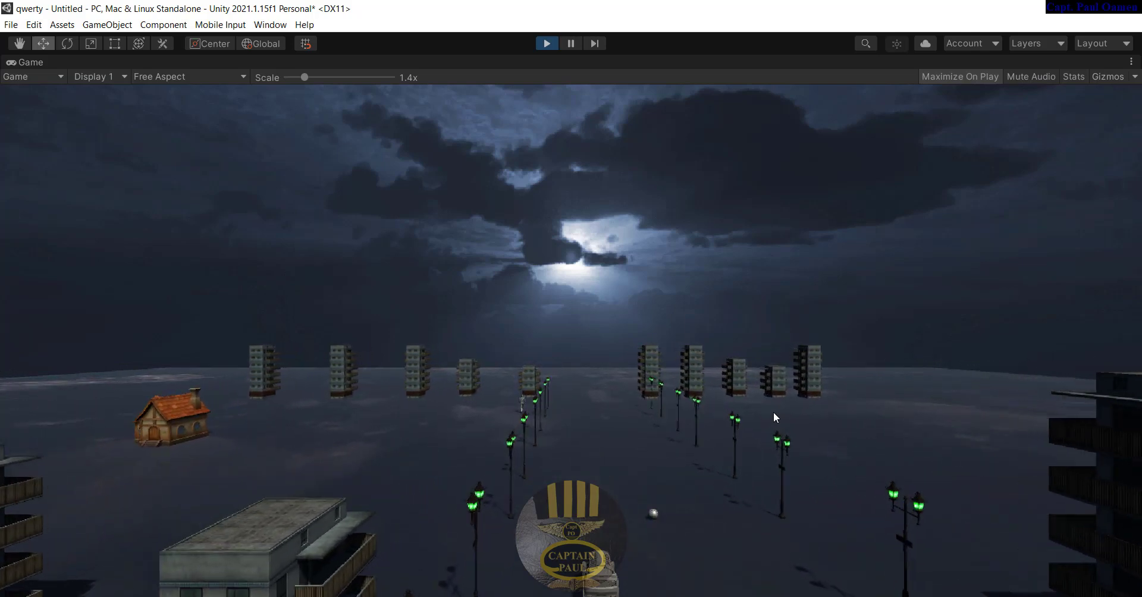
key("Up")
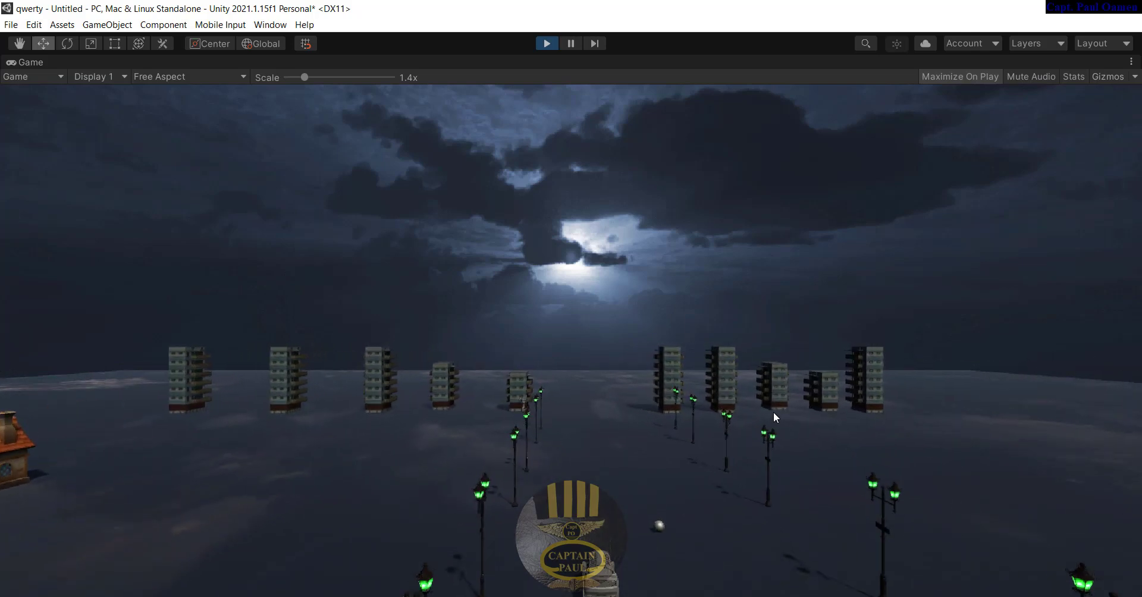
key("Up")
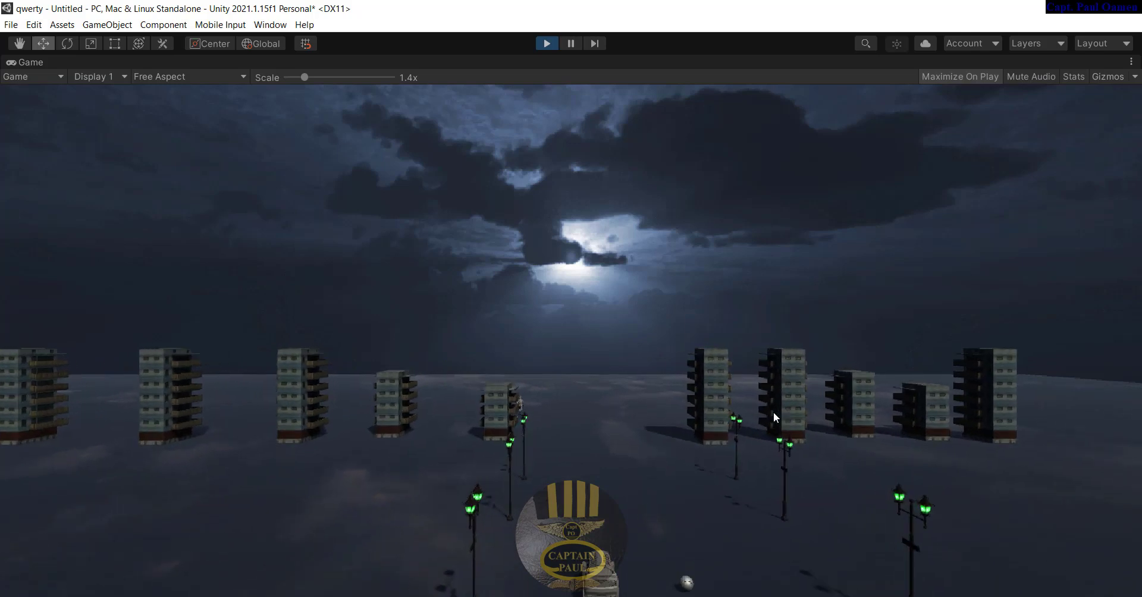
key("Up")
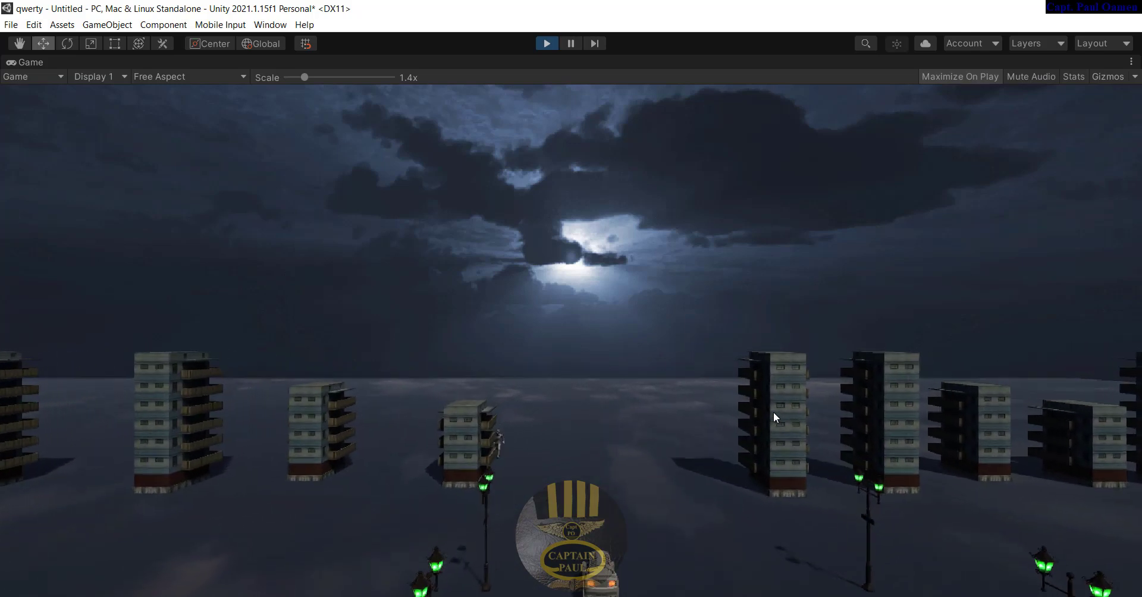
key("Up")
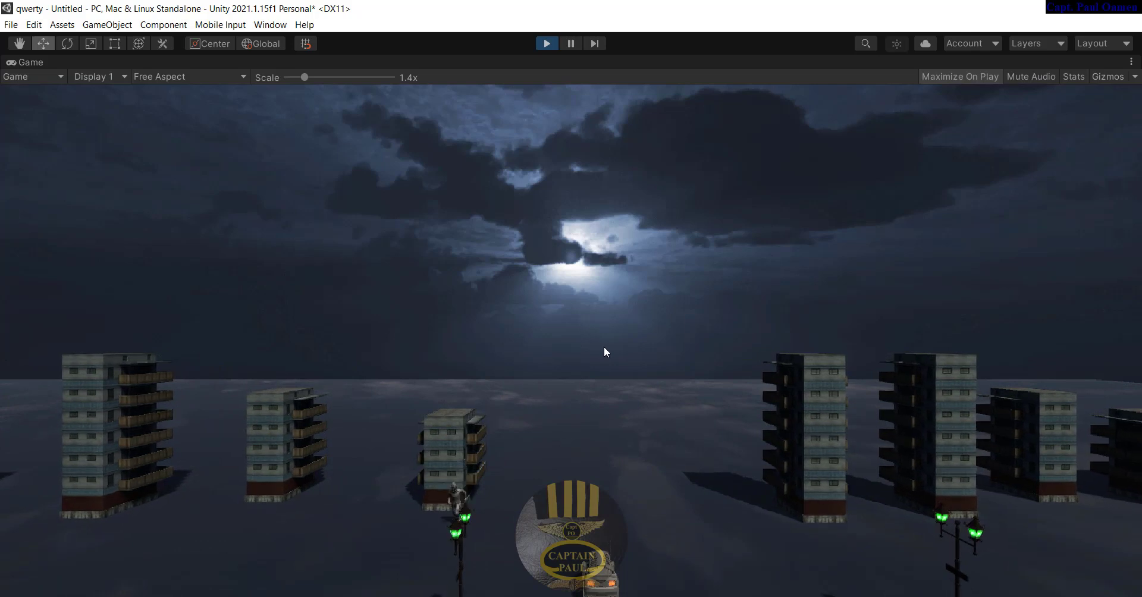
Reverse the car back down the street in the running game to check the camera follow in that direction.
key("Down")
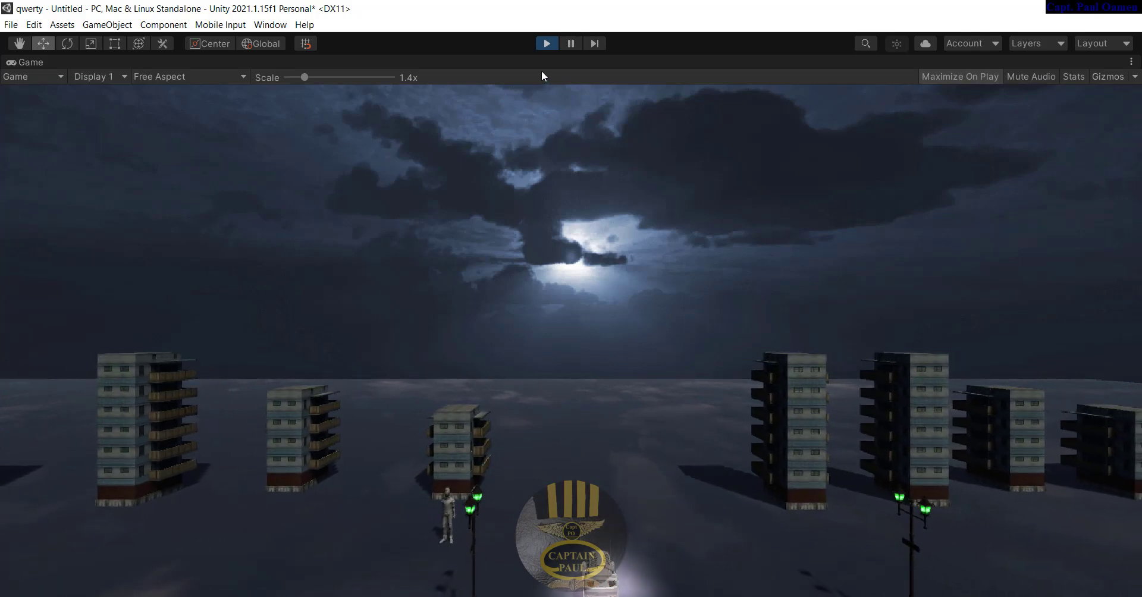
key("Down")
key("Down")
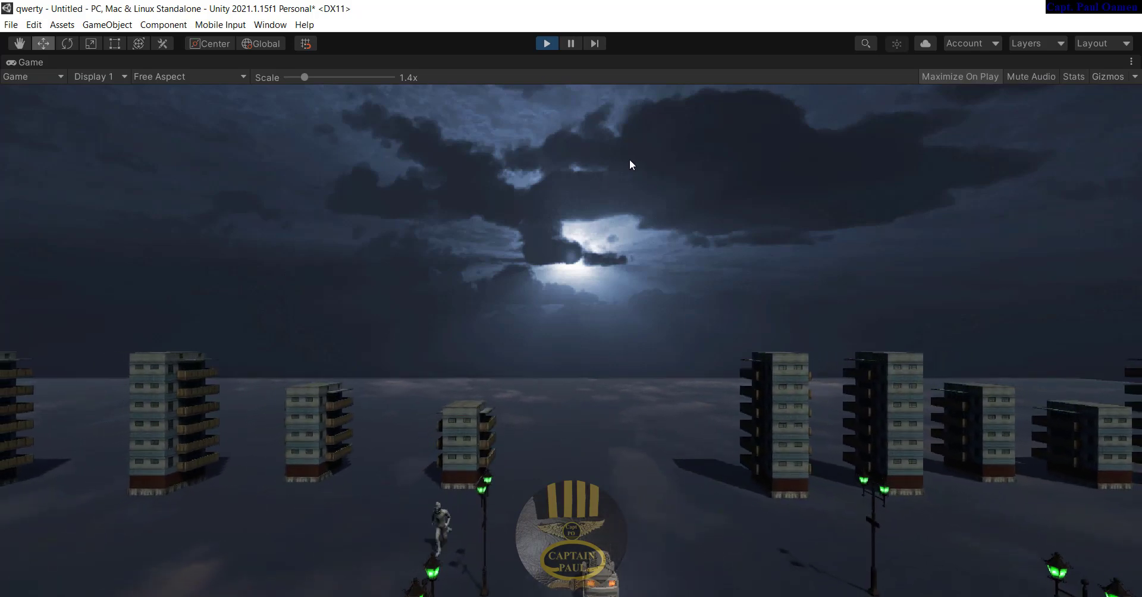
key("Down")
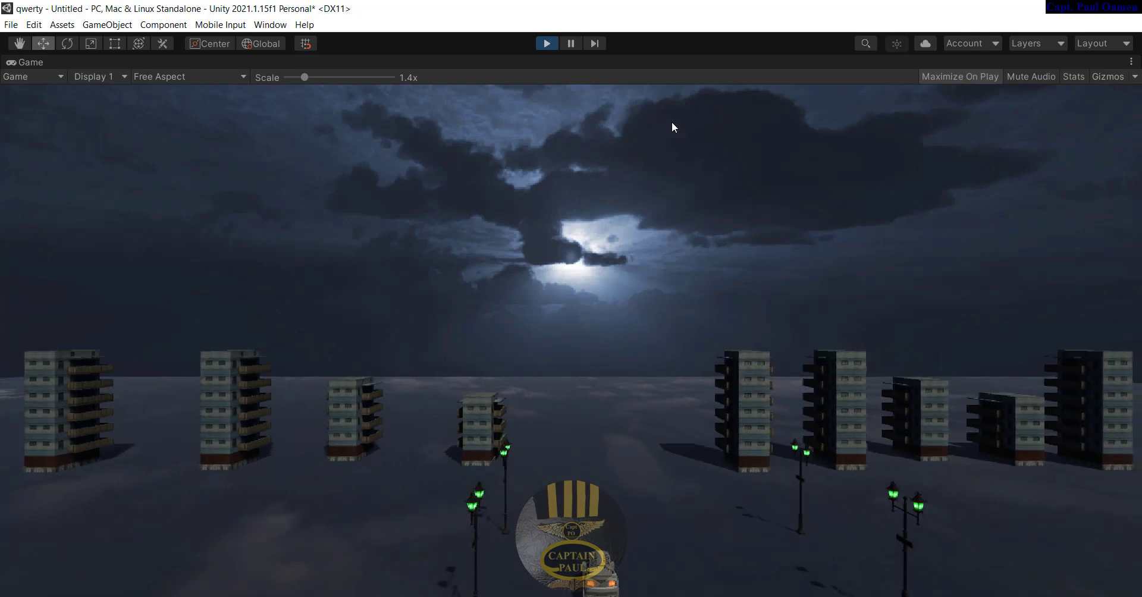
key("Down")
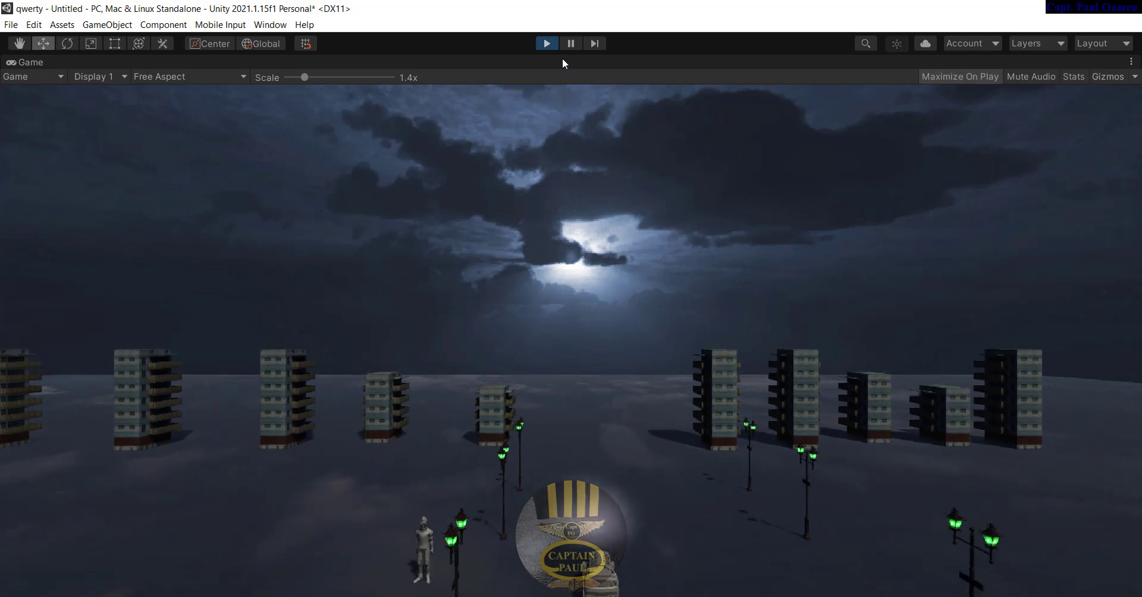
key("Down")
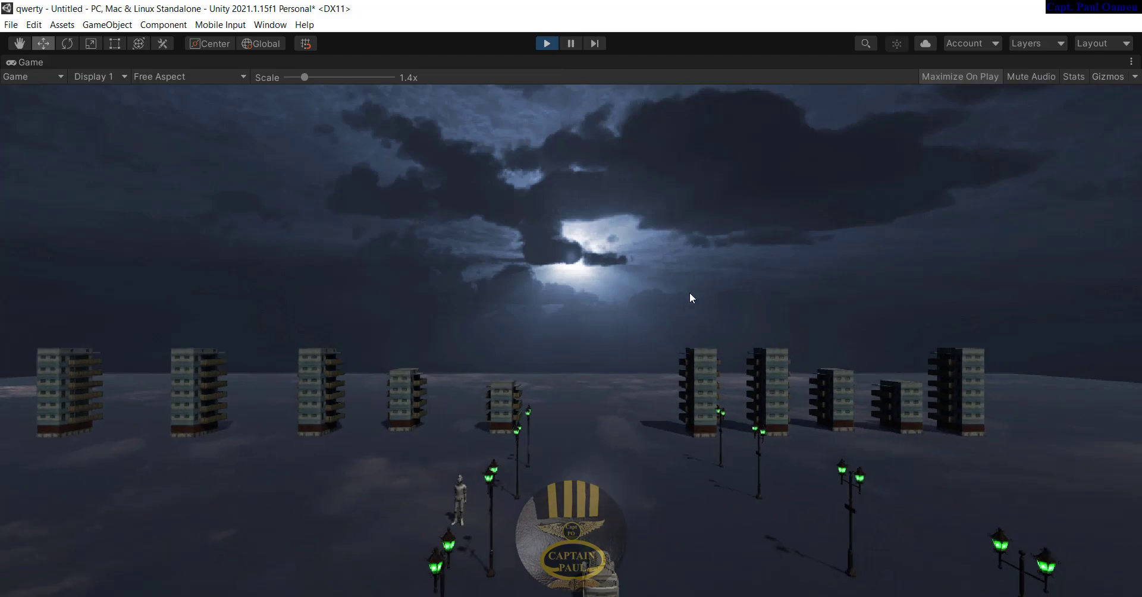